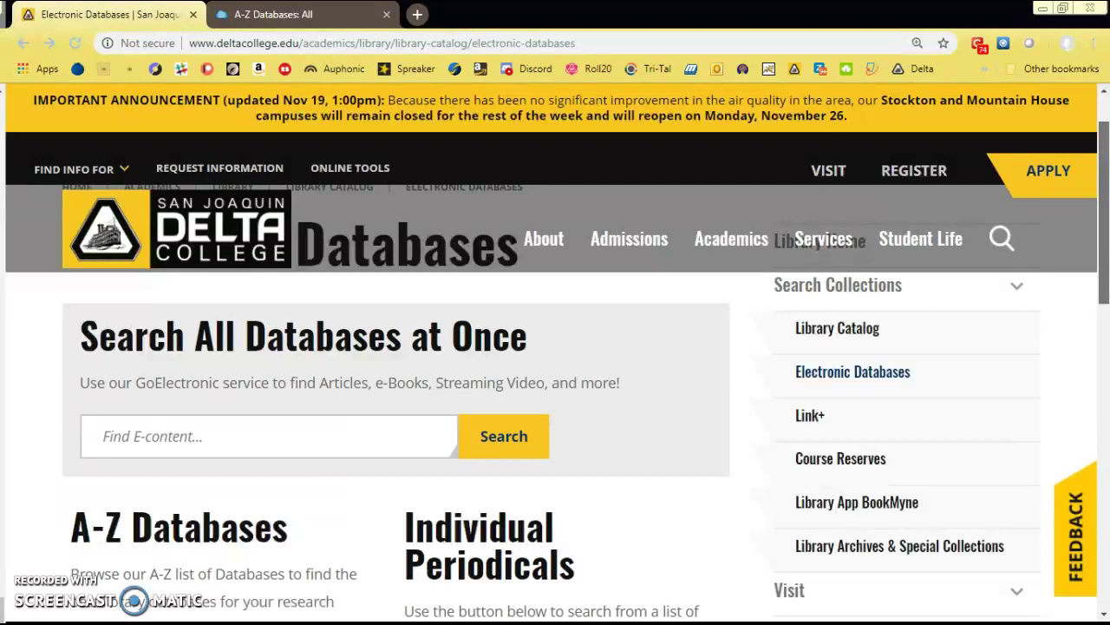
Open the A-Z Databases list from the library's Electronic Databases page and close the duplicate A-Z Databases tab.
{"action": "scroll", "coordinate": [555, 373], "scroll_direction": "down", "scroll_amount": 1}
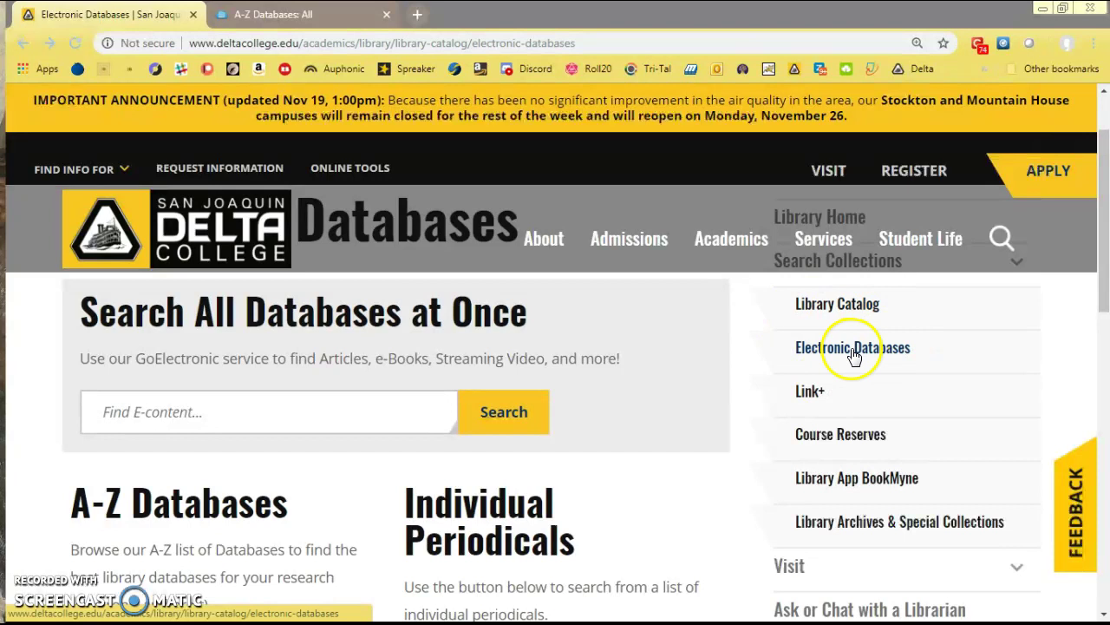
{"action": "scroll", "coordinate": [330, 520], "scroll_direction": "down", "scroll_amount": 2}
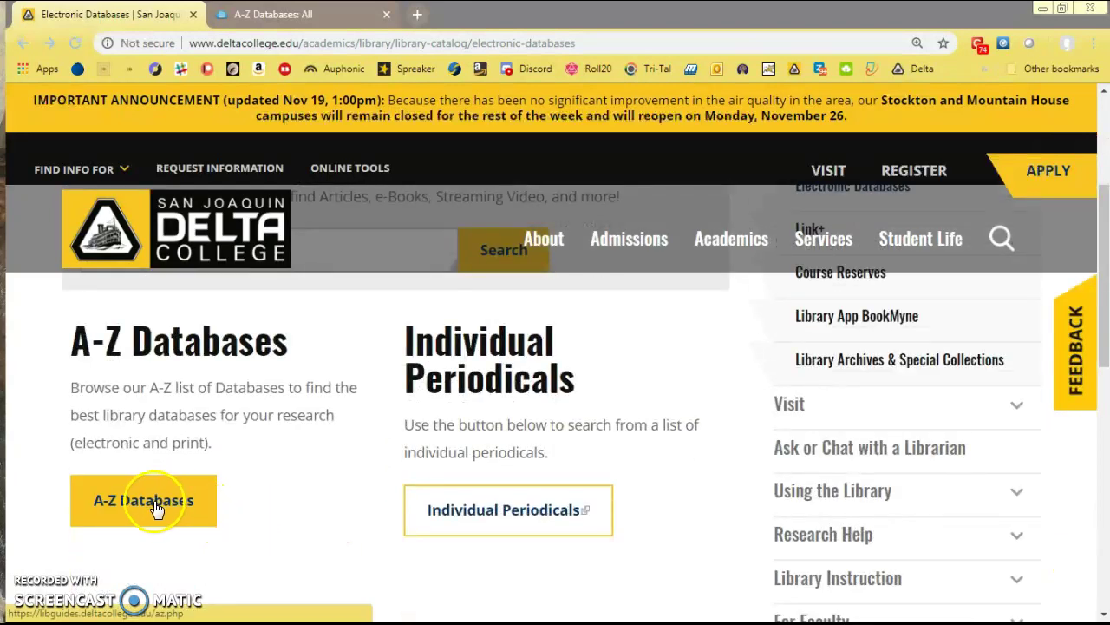
{"action": "scroll", "coordinate": [734, 373], "scroll_direction": "up", "scroll_amount": 2}
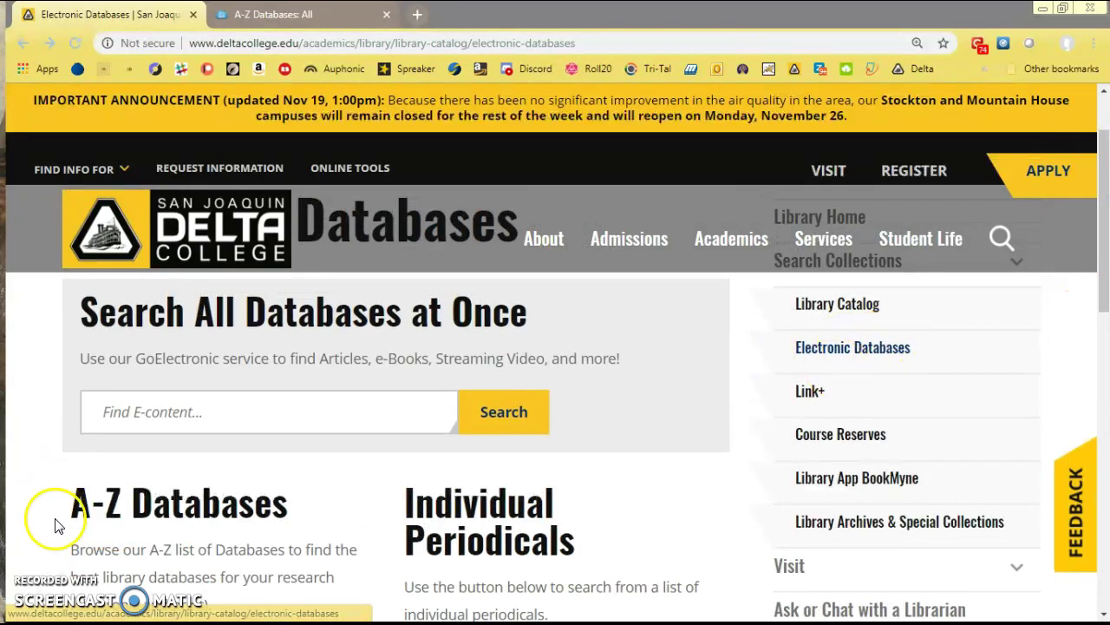
{"action": "scroll", "coordinate": [55, 518], "scroll_direction": "down", "scroll_amount": 2}
{"action": "left_click", "coordinate": [191, 496]}
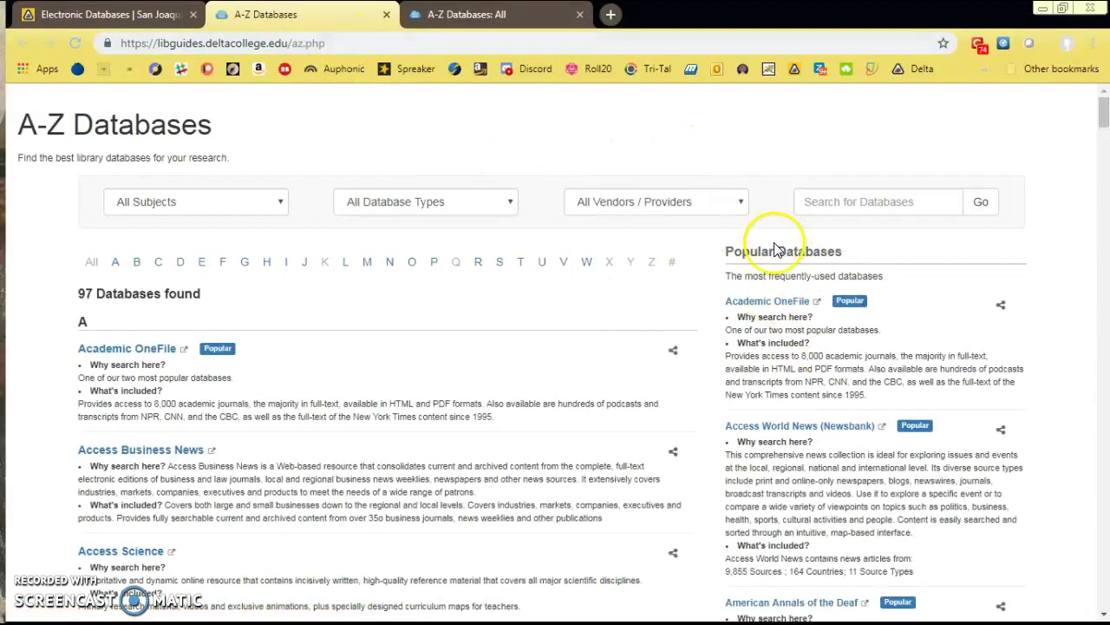
{"action": "left_click_drag", "start_coordinate": [1105, 113], "coordinate": [1108, 112]}
{"action": "left_click", "coordinate": [581, 16]}
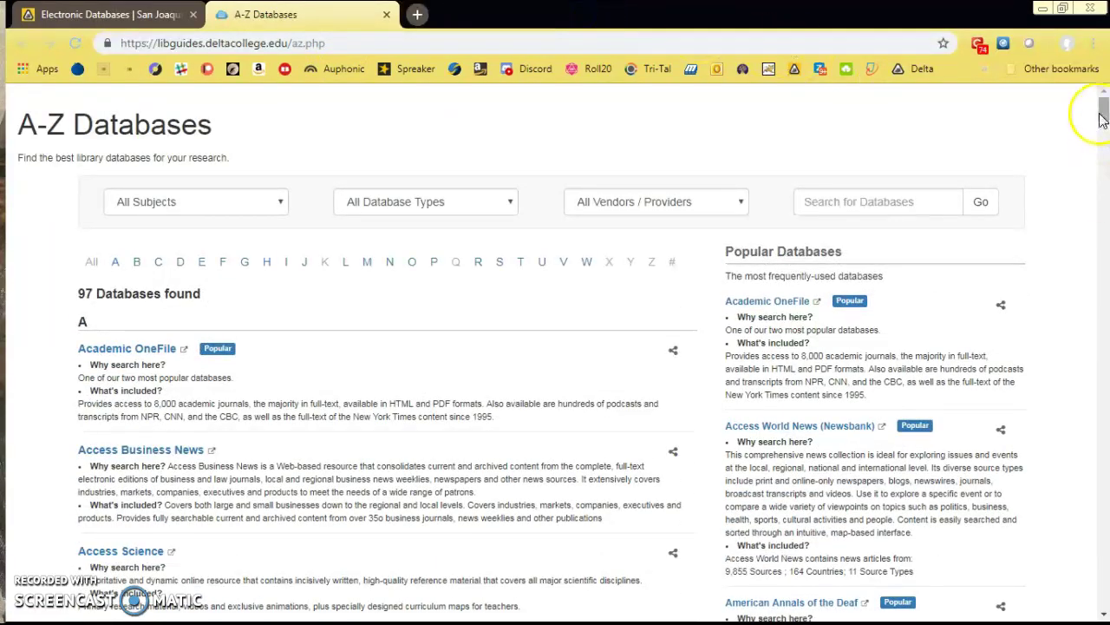
Open the popular databases Academic OneFile and Expanded Academic ASAP, each in its own new tab.
{"action": "scroll", "coordinate": [1102, 122], "scroll_direction": "down", "scroll_amount": 2}
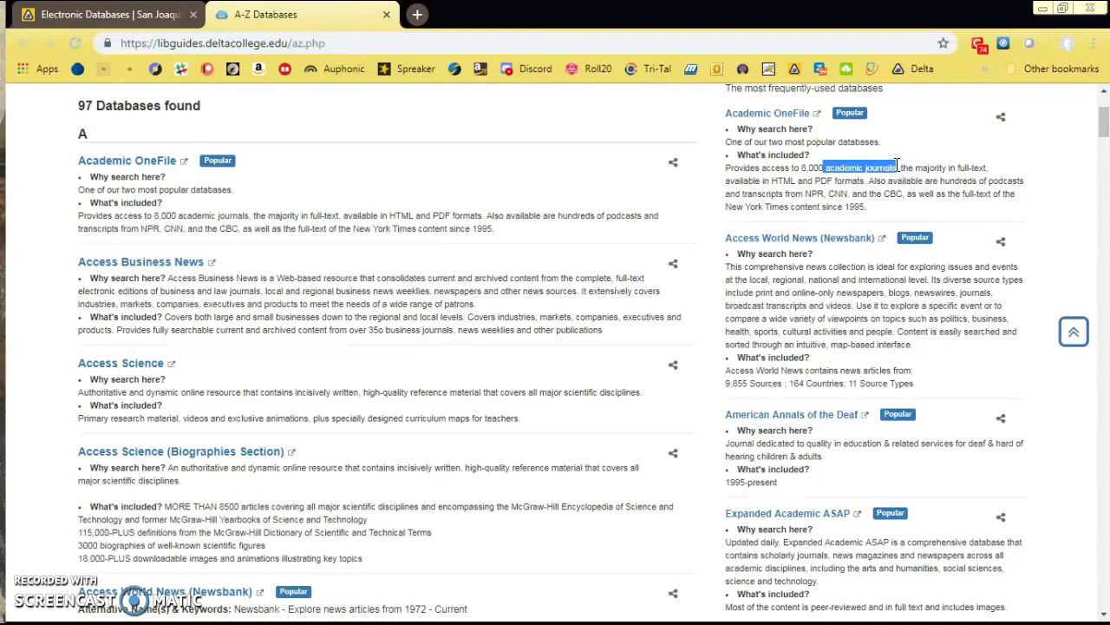
{"action": "right_click", "coordinate": [785, 111]}
{"action": "left_click", "coordinate": [810, 127]}
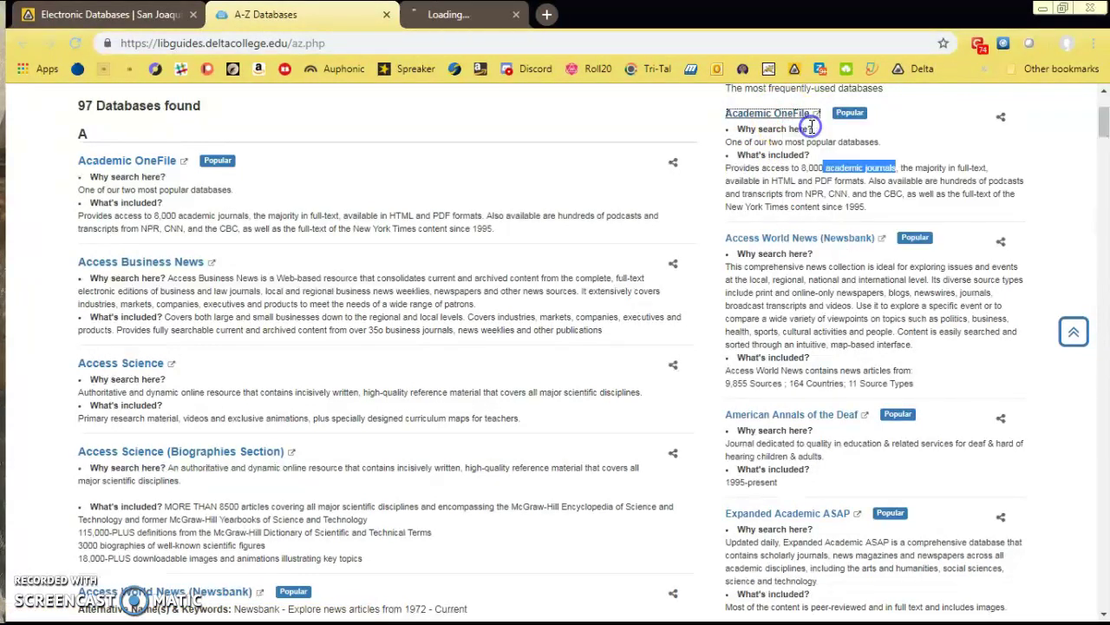
{"action": "scroll", "coordinate": [802, 232], "scroll_direction": "down", "scroll_amount": 2}
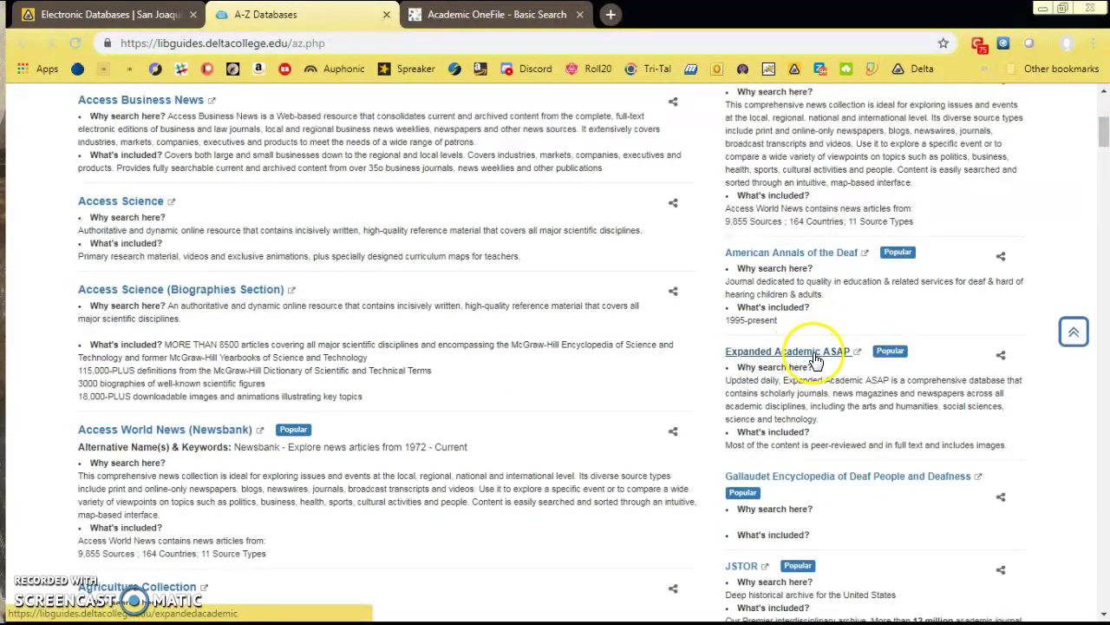
{"action": "right_click", "coordinate": [825, 359]}
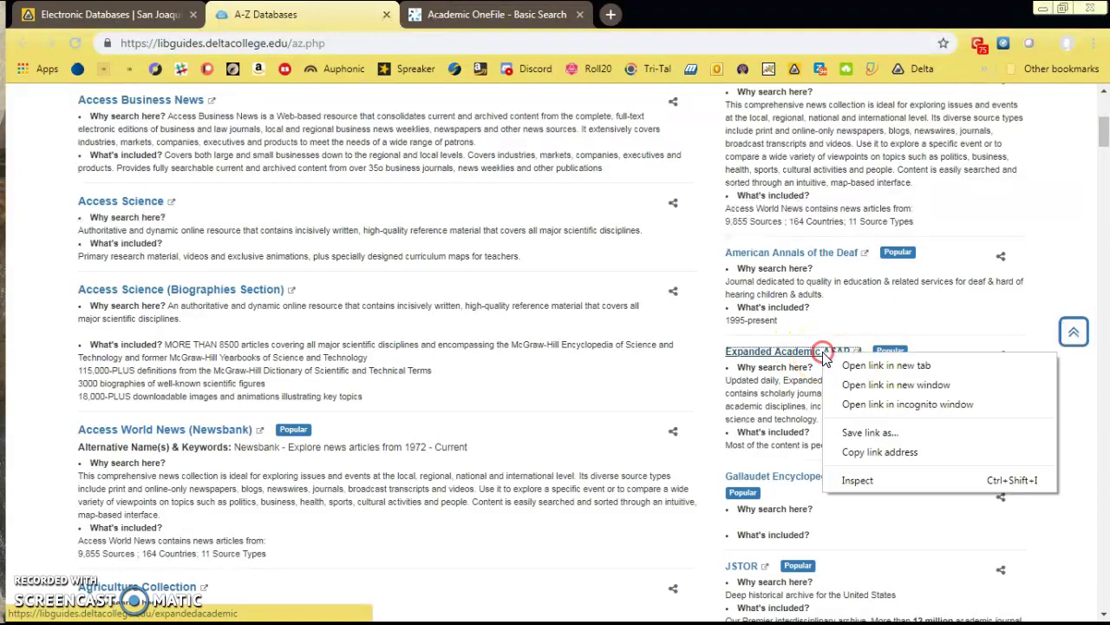
{"action": "left_click", "coordinate": [854, 363]}
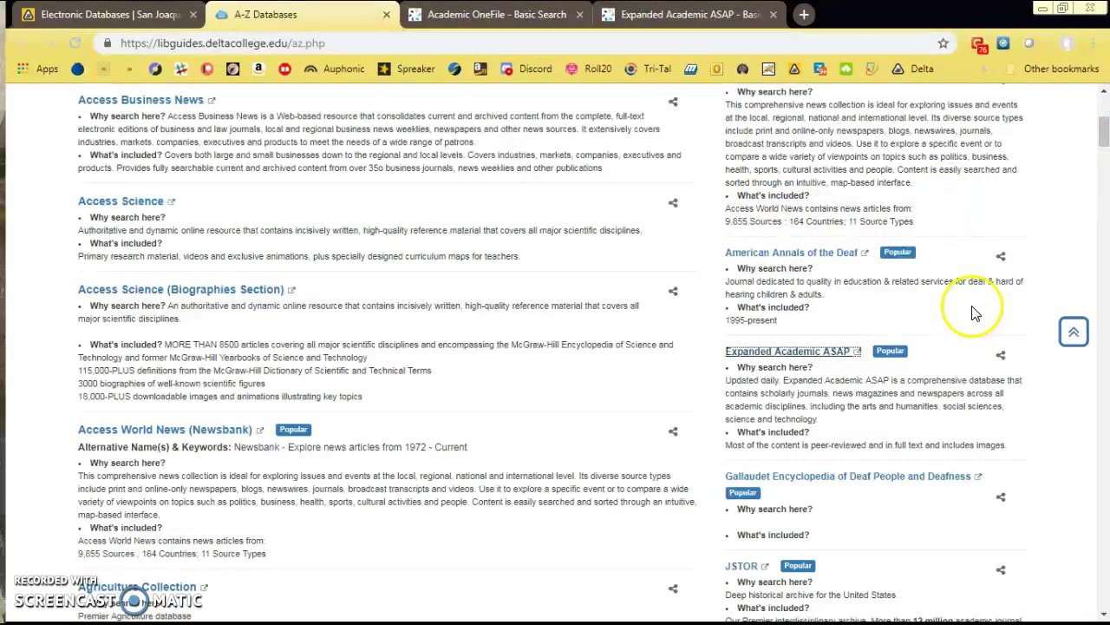
Review the remaining popular databases and open JSTOR in a new tab.
{"action": "scroll", "coordinate": [968, 299], "scroll_direction": "down", "scroll_amount": 2}
{"action": "scroll", "coordinate": [954, 261], "scroll_direction": "up", "scroll_amount": 2}
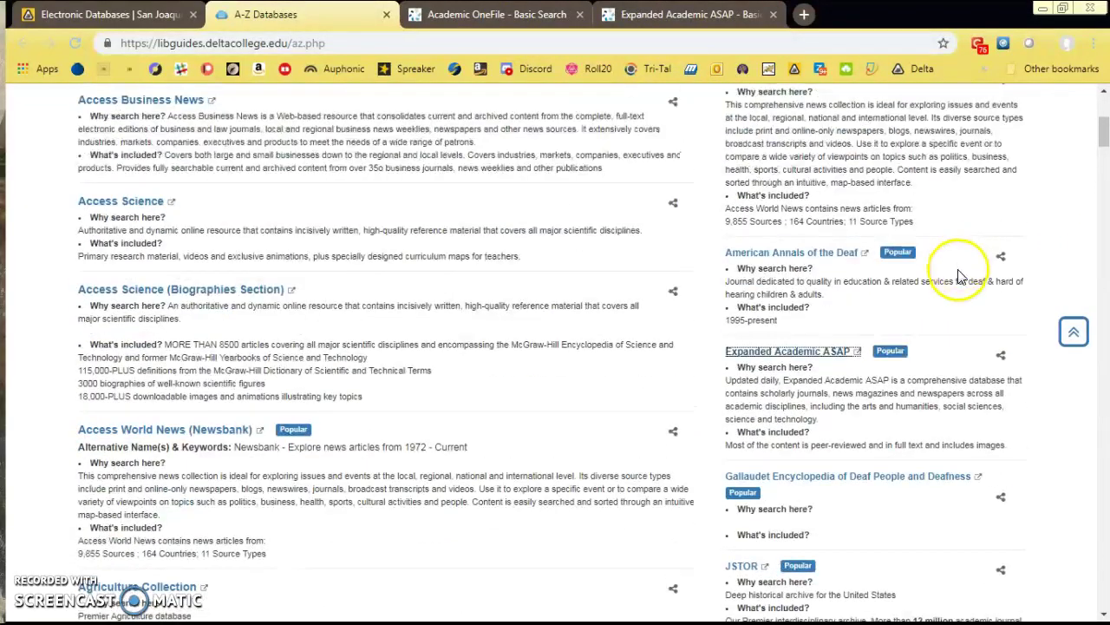
{"action": "scroll", "coordinate": [960, 276], "scroll_direction": "up", "scroll_amount": 3}
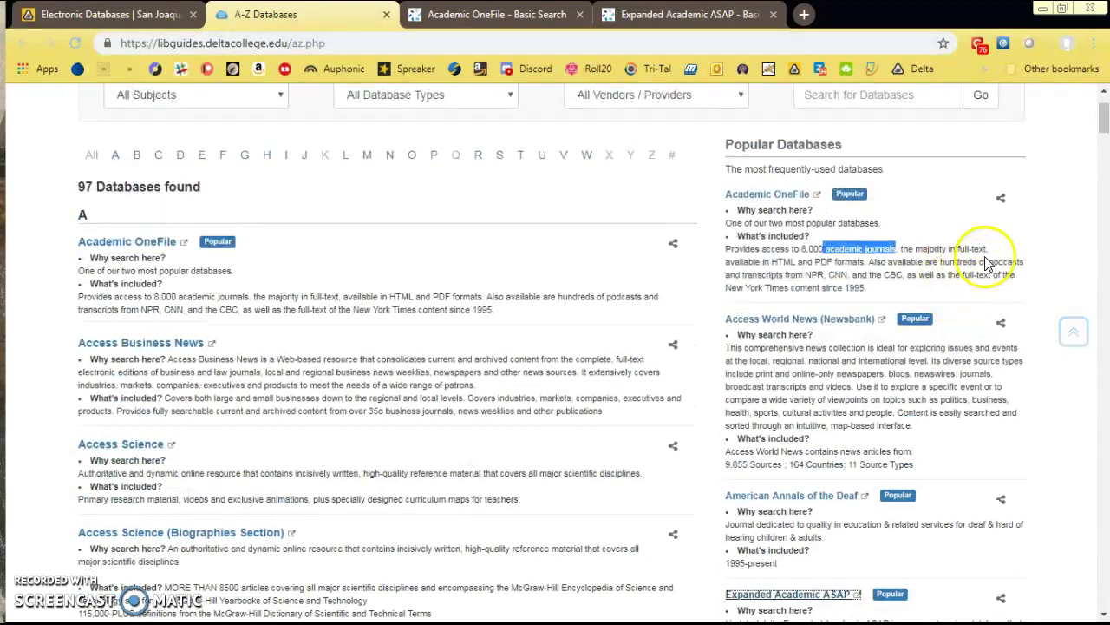
{"action": "scroll", "coordinate": [980, 295], "scroll_direction": "down", "scroll_amount": 5}
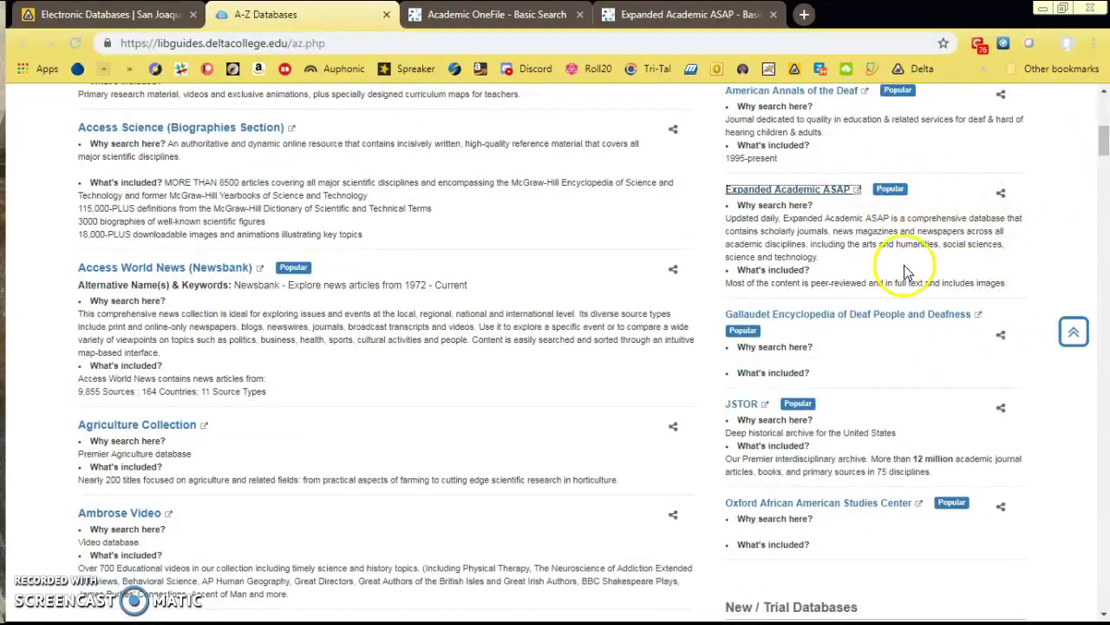
{"action": "scroll", "coordinate": [929, 249], "scroll_direction": "up", "scroll_amount": 5}
{"action": "scroll", "coordinate": [989, 278], "scroll_direction": "up", "scroll_amount": 2}
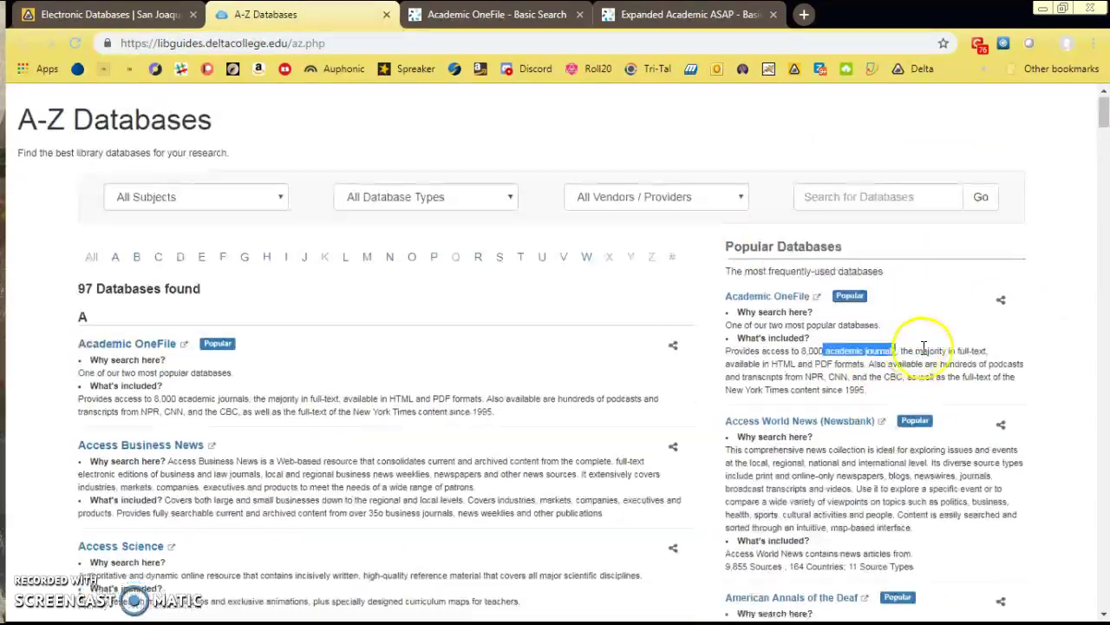
{"action": "scroll", "coordinate": [919, 338], "scroll_direction": "down", "scroll_amount": 8}
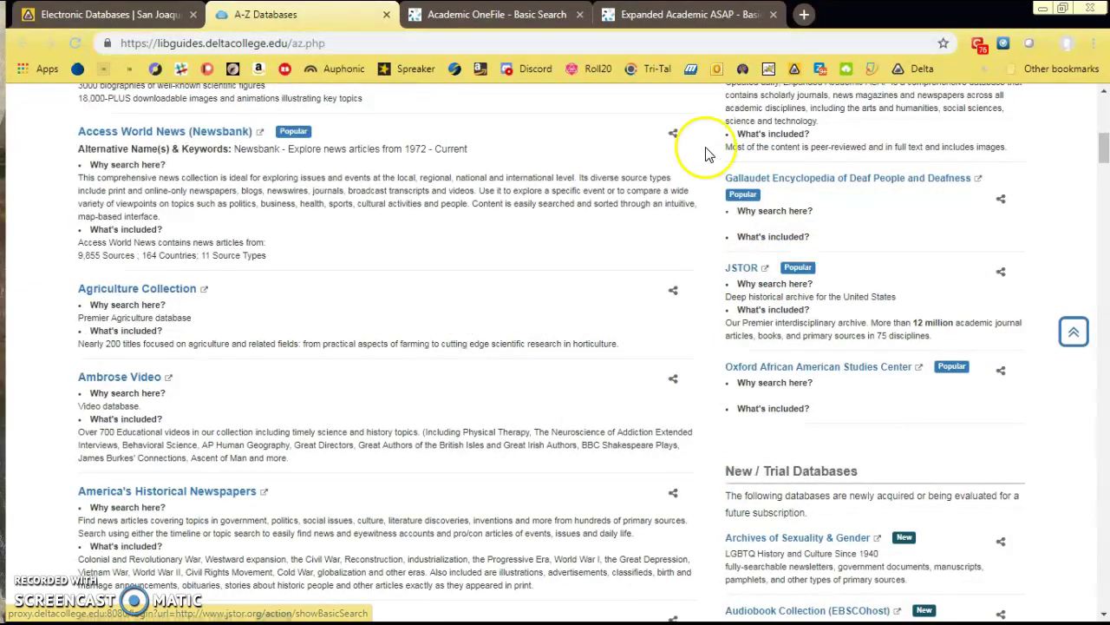
{"action": "right_click", "coordinate": [748, 273]}
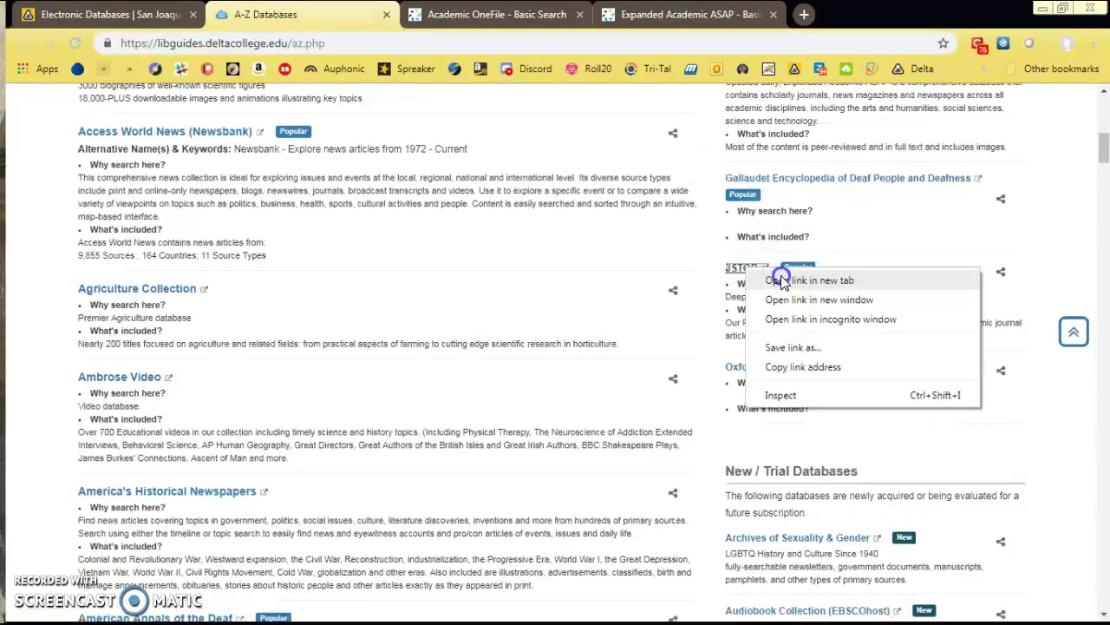
{"action": "left_click", "coordinate": [784, 278]}
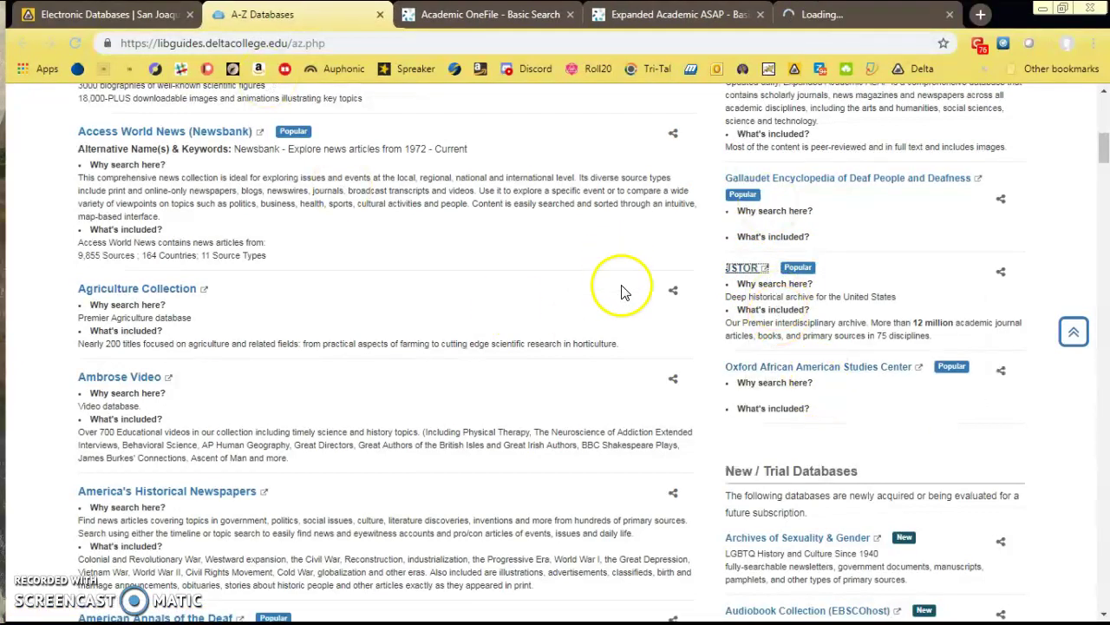
{"action": "left_click", "coordinate": [1073, 331]}
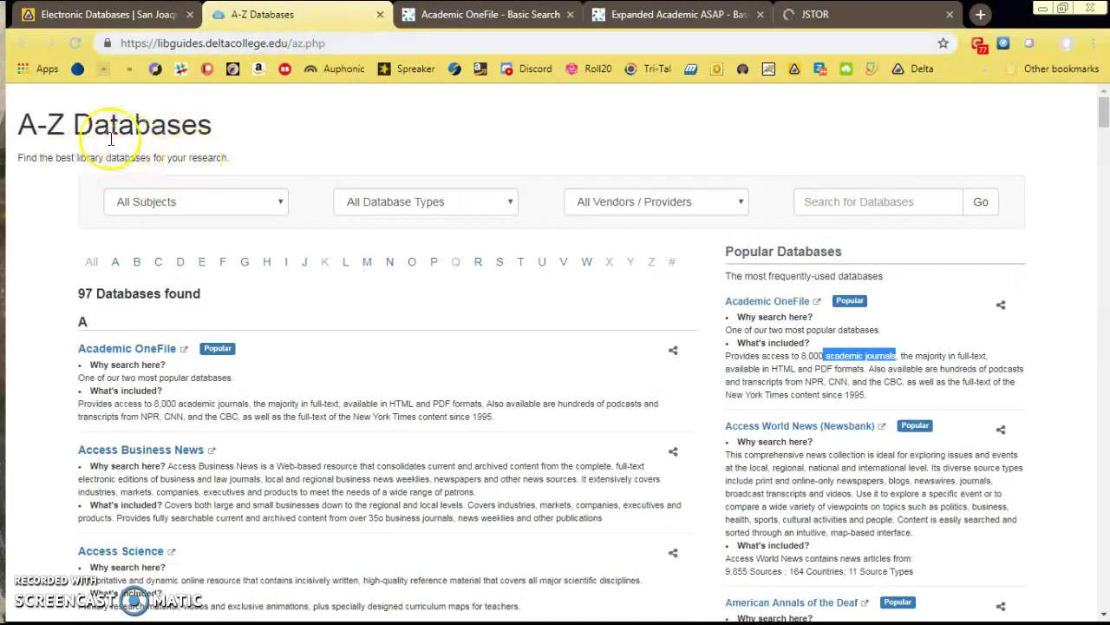
Switch to Academic OneFile and run a basic search for the suggested phrase "family separation policy".
{"action": "left_click", "coordinate": [491, 18]}
{"action": "left_click", "coordinate": [379, 327]}
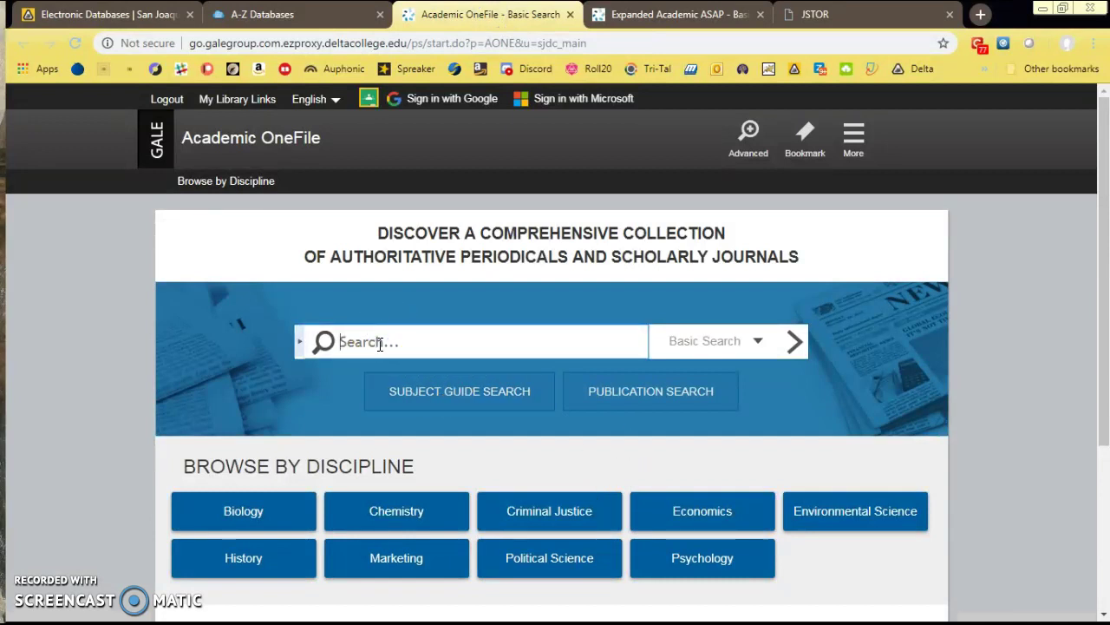
{"action": "type", "text": "family"}
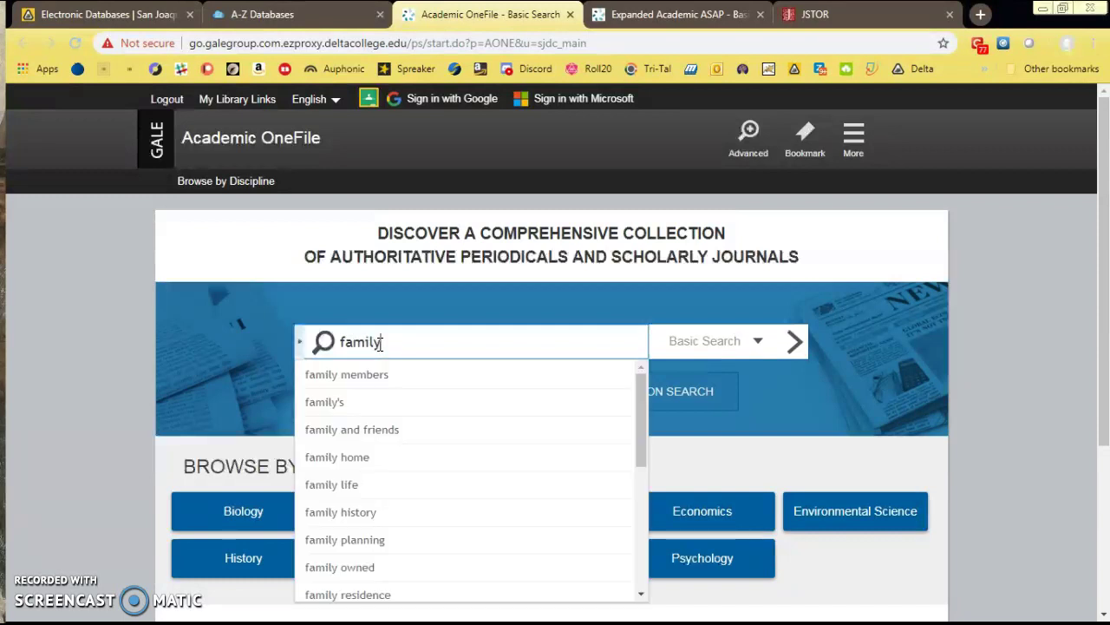
{"action": "type", "text": " separat"}
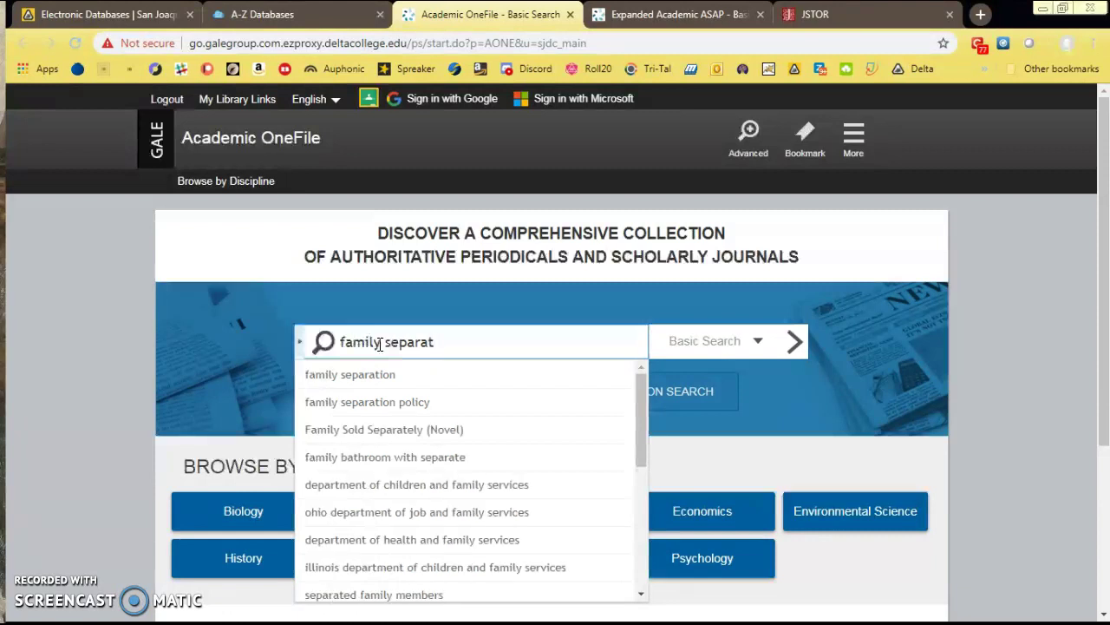
{"action": "left_click", "coordinate": [382, 400]}
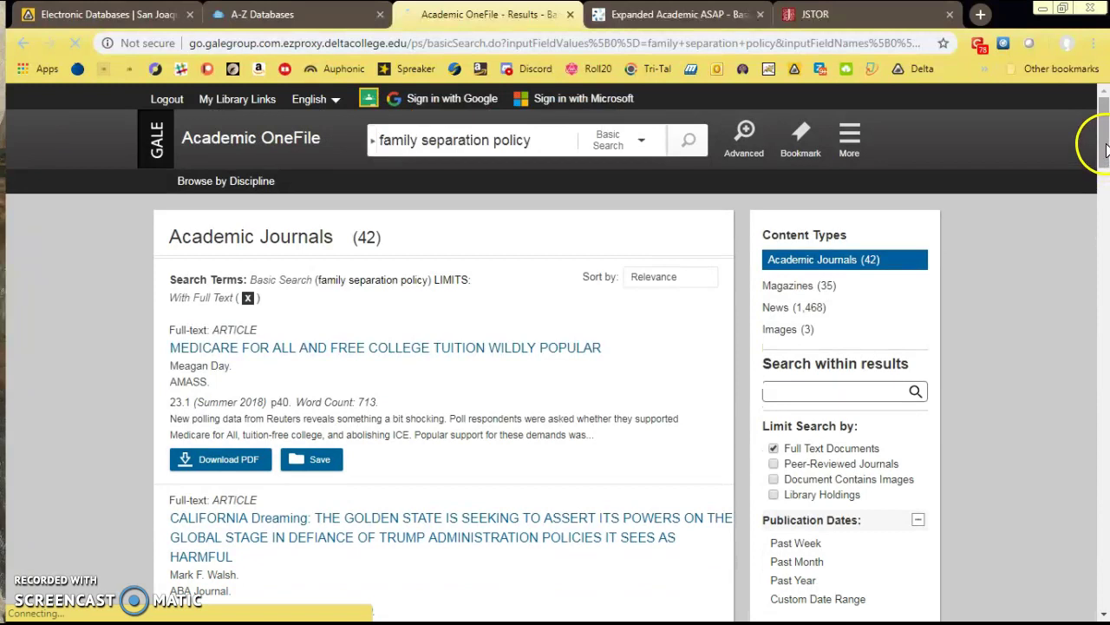
Look over the academic journal results and view the Magazines and News results for the same search.
{"action": "left_click_drag", "start_coordinate": [1106, 138], "coordinate": [1106, 153]}
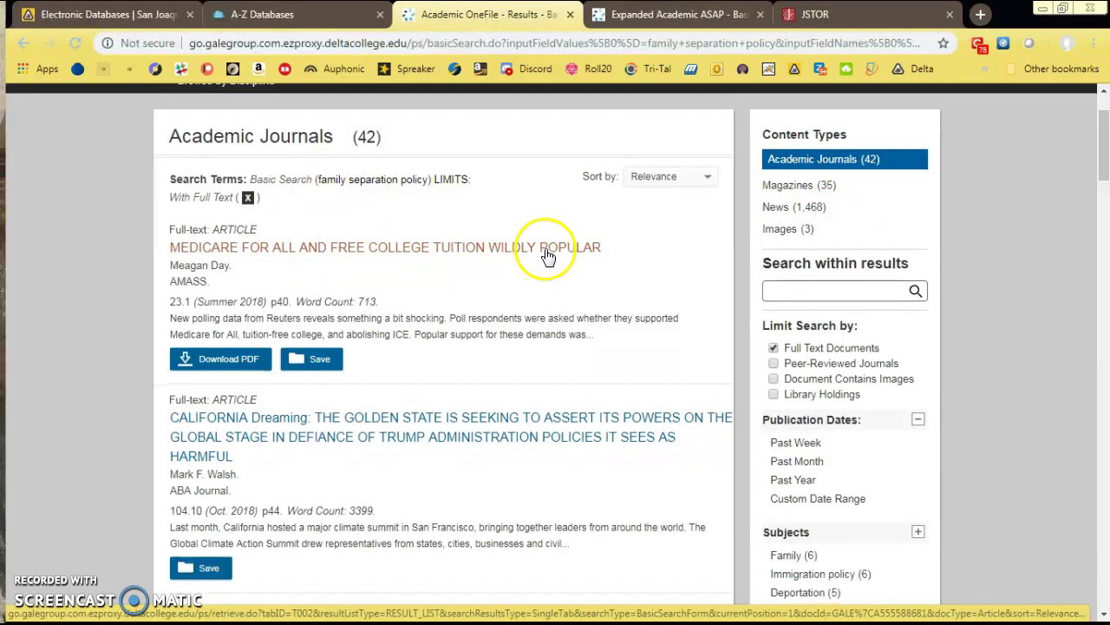
{"action": "scroll", "coordinate": [548, 185], "scroll_direction": "down", "scroll_amount": 2}
{"action": "scroll", "coordinate": [560, 338], "scroll_direction": "up", "scroll_amount": 3}
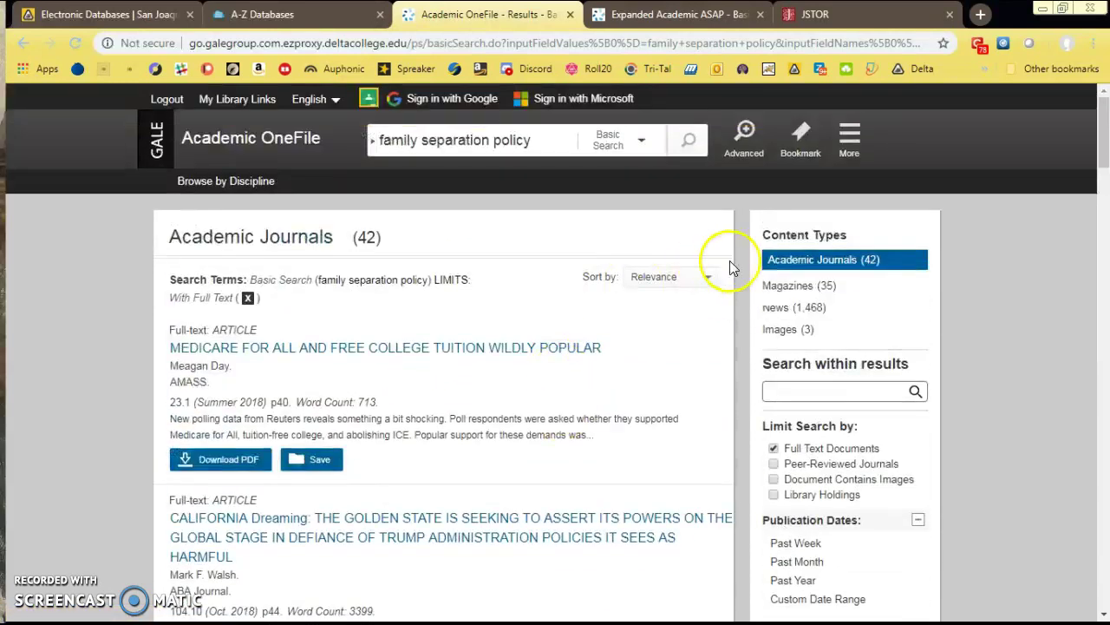
{"action": "left_click", "coordinate": [781, 287]}
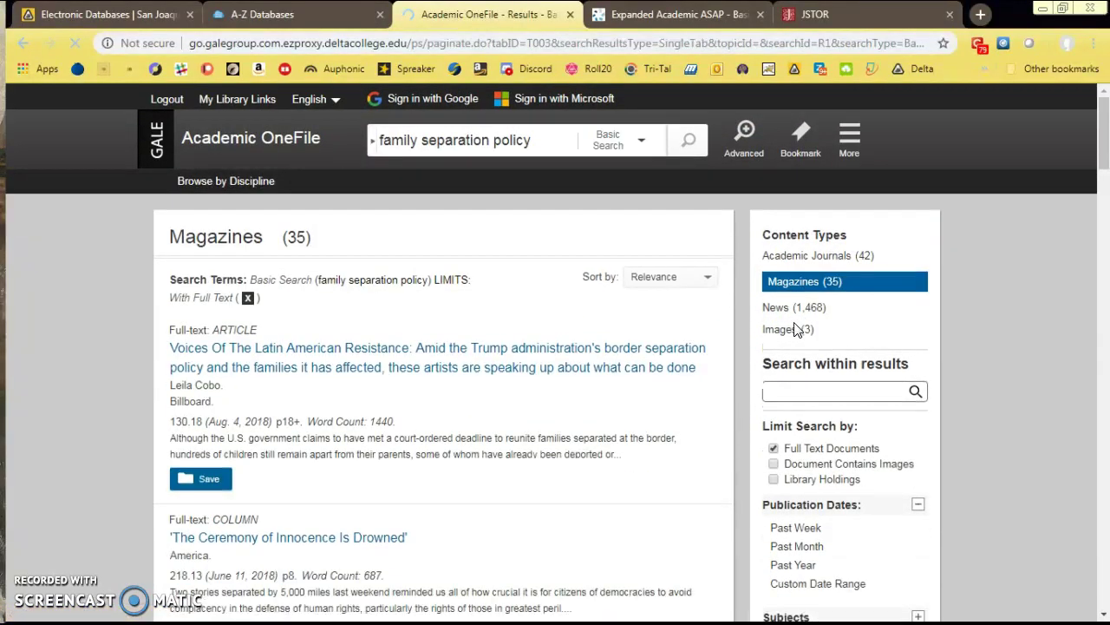
{"action": "left_click", "coordinate": [779, 310]}
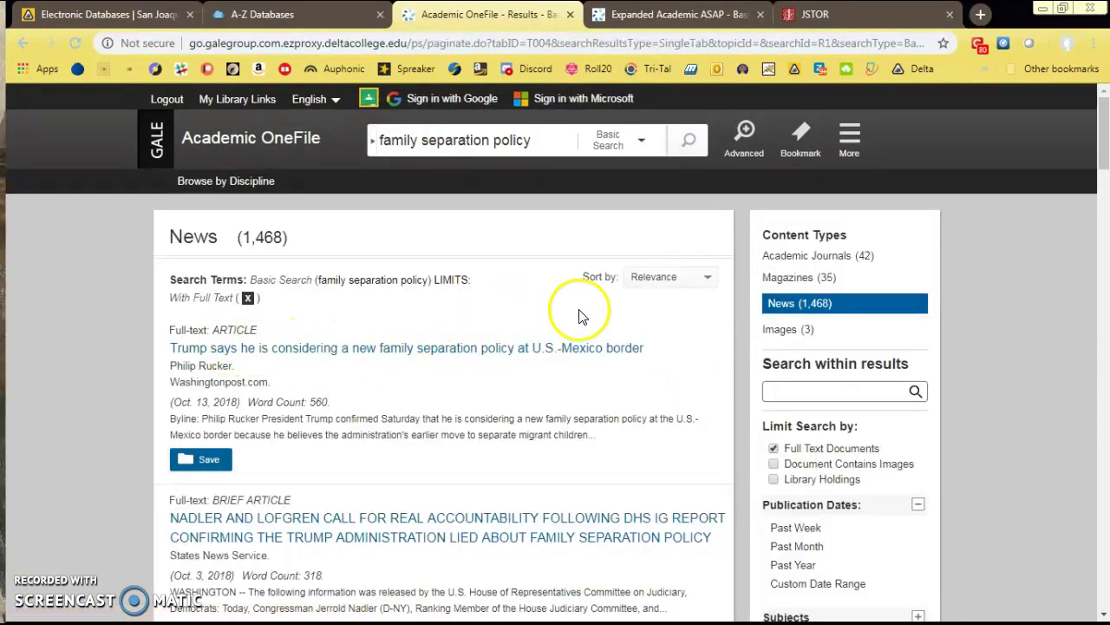
Examine the date, subject, document type and publication filters for the news results, and return to the Academic Journals results.
{"action": "left_click_drag", "start_coordinate": [1100, 149], "coordinate": [1106, 190]}
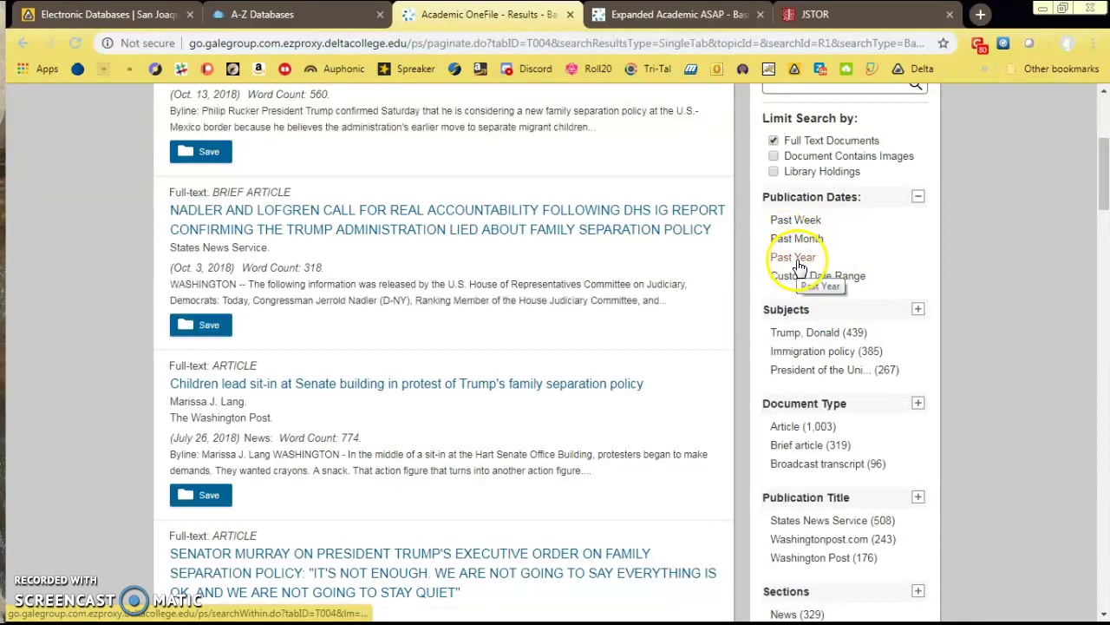
{"action": "scroll", "coordinate": [789, 286], "scroll_direction": "down", "scroll_amount": 2}
{"action": "scroll", "coordinate": [798, 329], "scroll_direction": "down", "scroll_amount": 3}
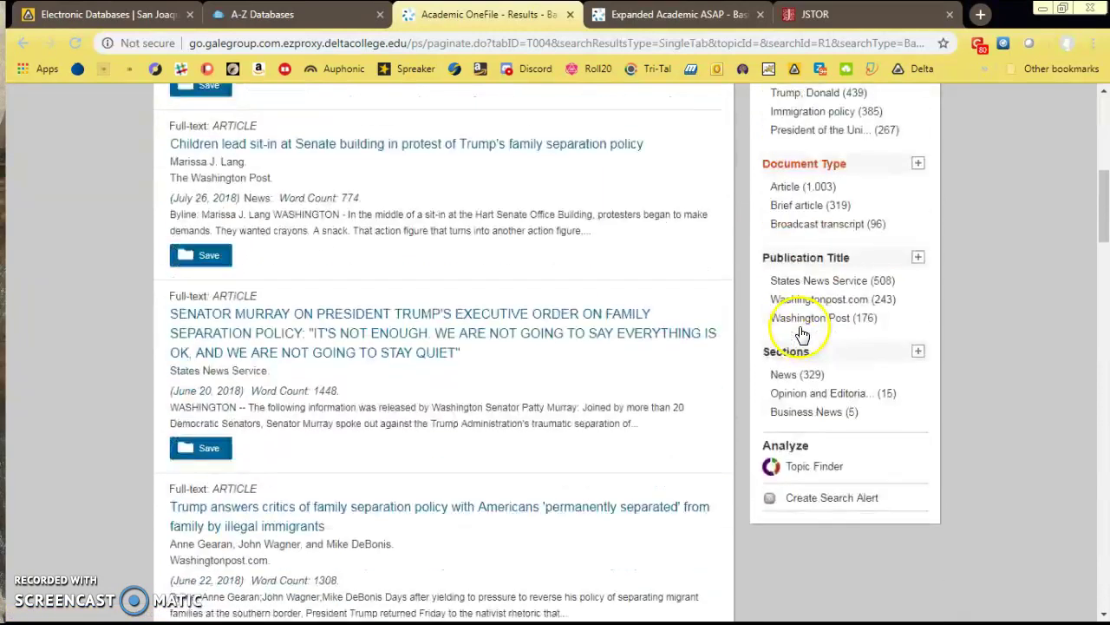
{"action": "scroll", "coordinate": [820, 199], "scroll_direction": "up", "scroll_amount": 5}
{"action": "scroll", "coordinate": [820, 200], "scroll_direction": "up", "scroll_amount": 2}
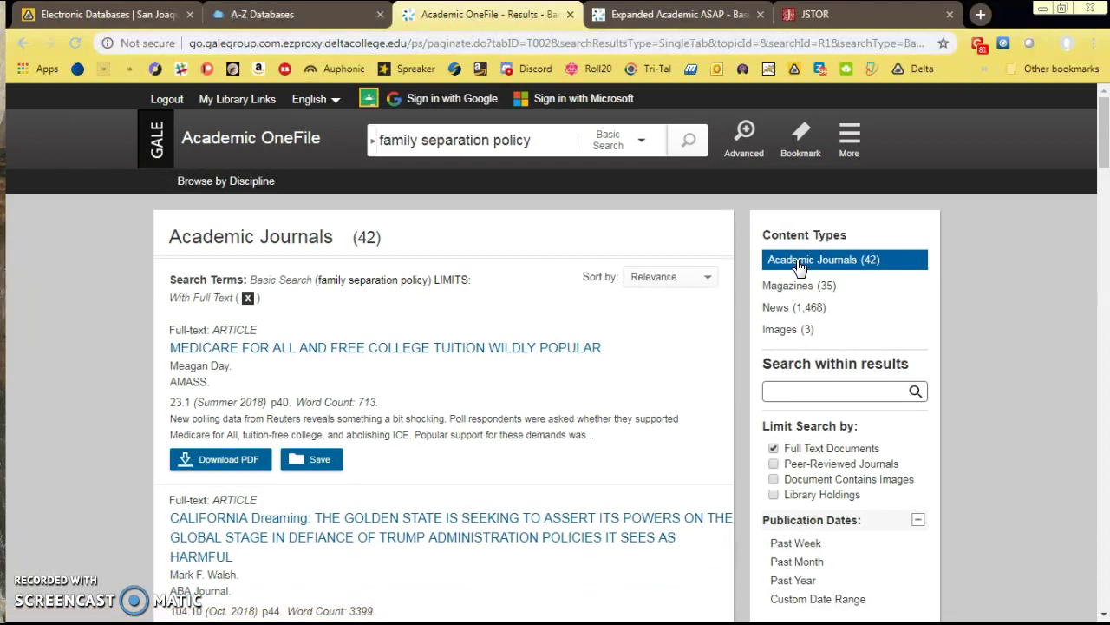
Limit the Academic Journals results to peer-reviewed journals and look through the article titles, sources and dates.
{"action": "left_click", "coordinate": [776, 465]}
{"action": "left_click", "coordinate": [776, 465]}
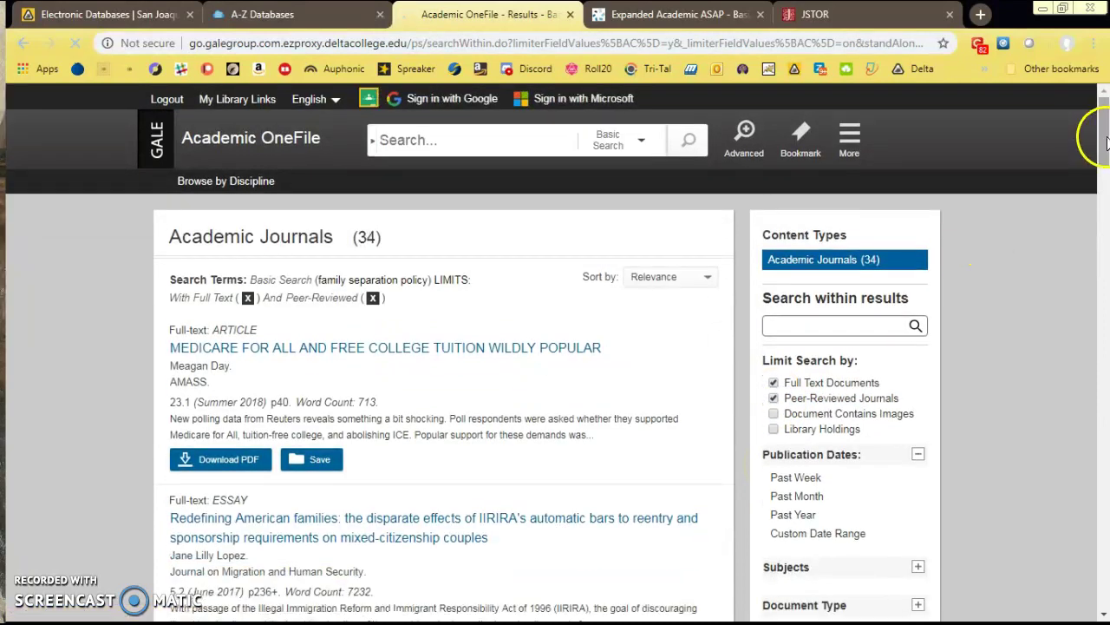
{"action": "left_click_drag", "start_coordinate": [1106, 128], "coordinate": [1105, 147]}
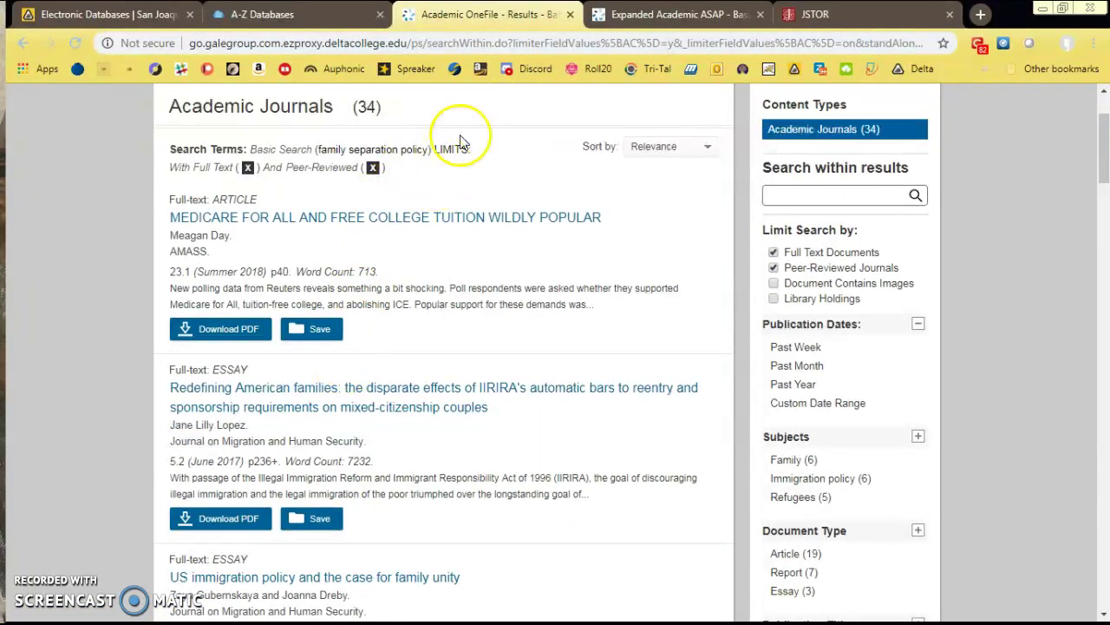
{"action": "scroll", "coordinate": [672, 261], "scroll_direction": "down", "scroll_amount": 1}
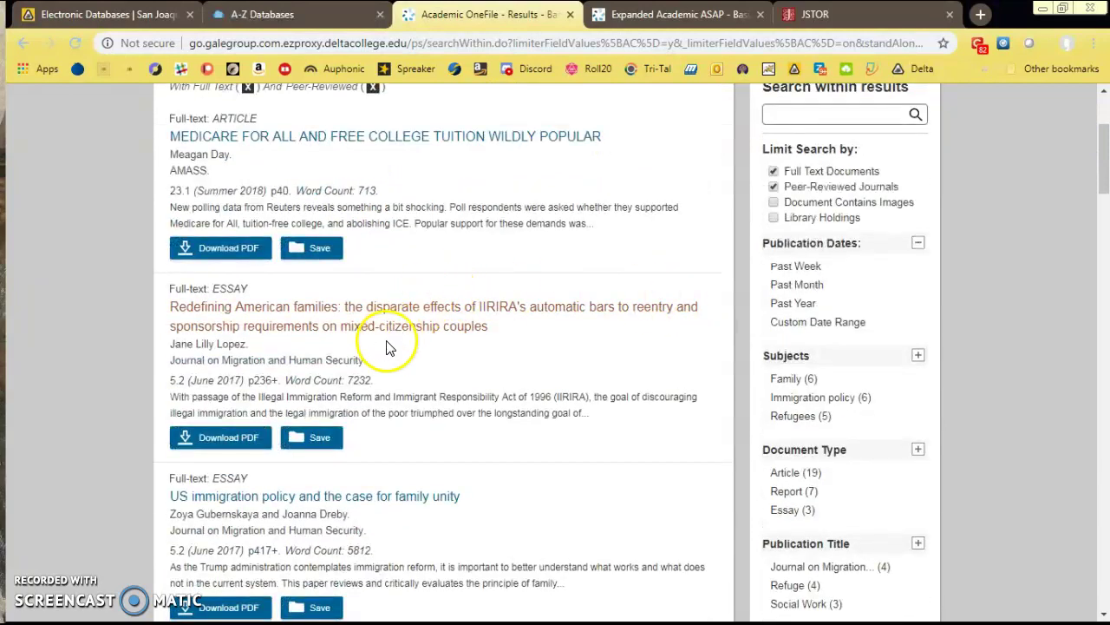
{"action": "scroll", "coordinate": [607, 278], "scroll_direction": "down", "scroll_amount": 2}
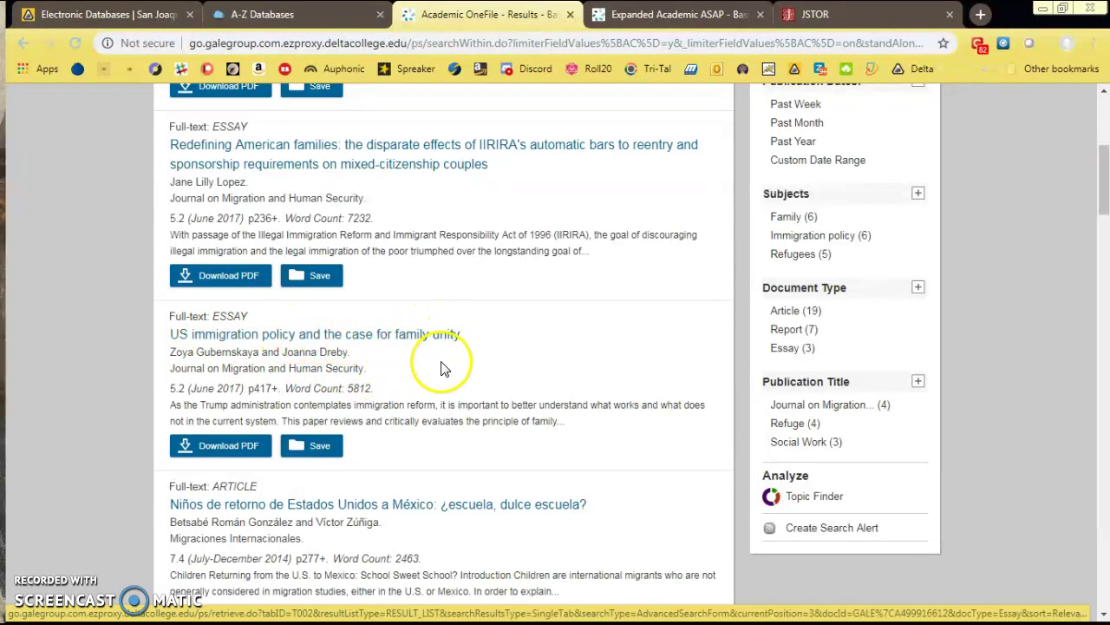
{"action": "scroll", "coordinate": [363, 363], "scroll_direction": "down", "scroll_amount": 1}
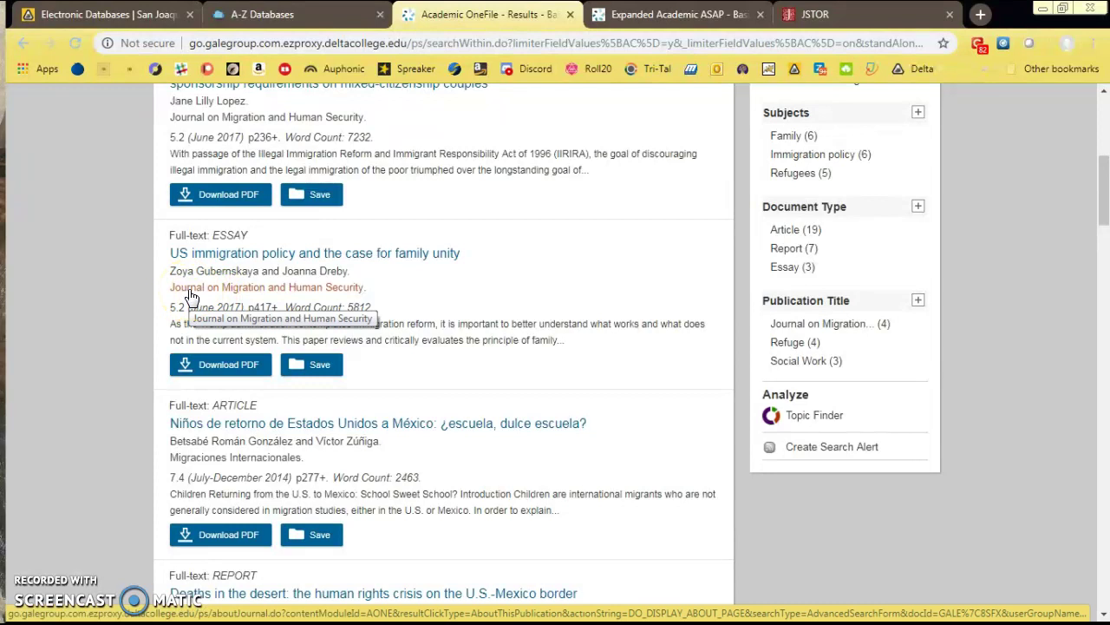
{"action": "scroll", "coordinate": [288, 294], "scroll_direction": "down", "scroll_amount": 5}
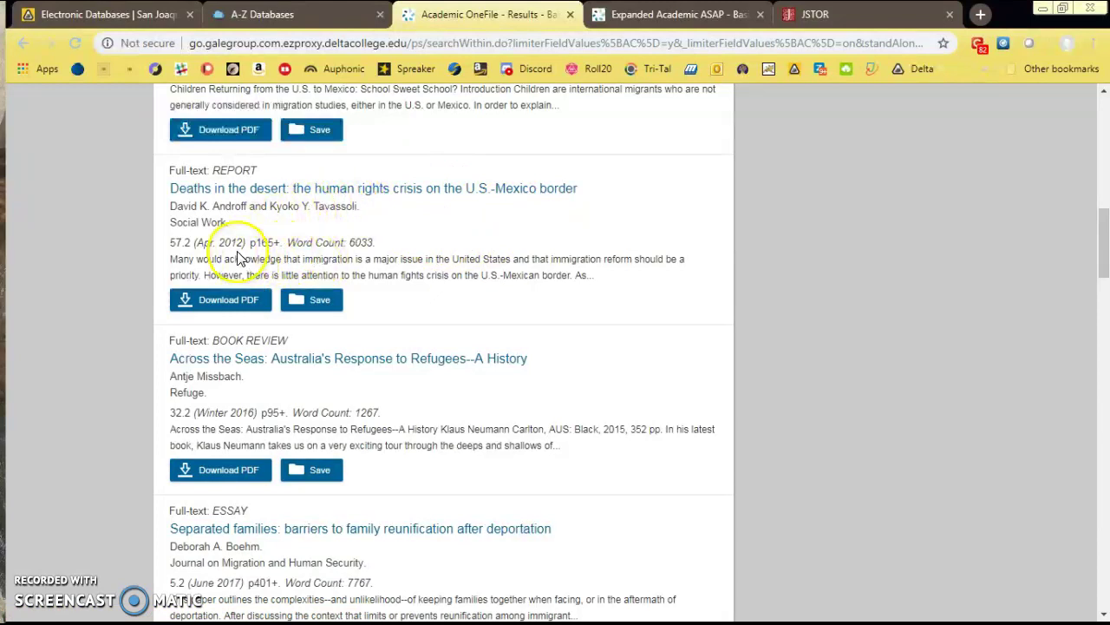
Browse the peer-reviewed results and open the article "US immigration policy and the case for family unity".
{"action": "scroll", "coordinate": [239, 258], "scroll_direction": "up", "scroll_amount": 5}
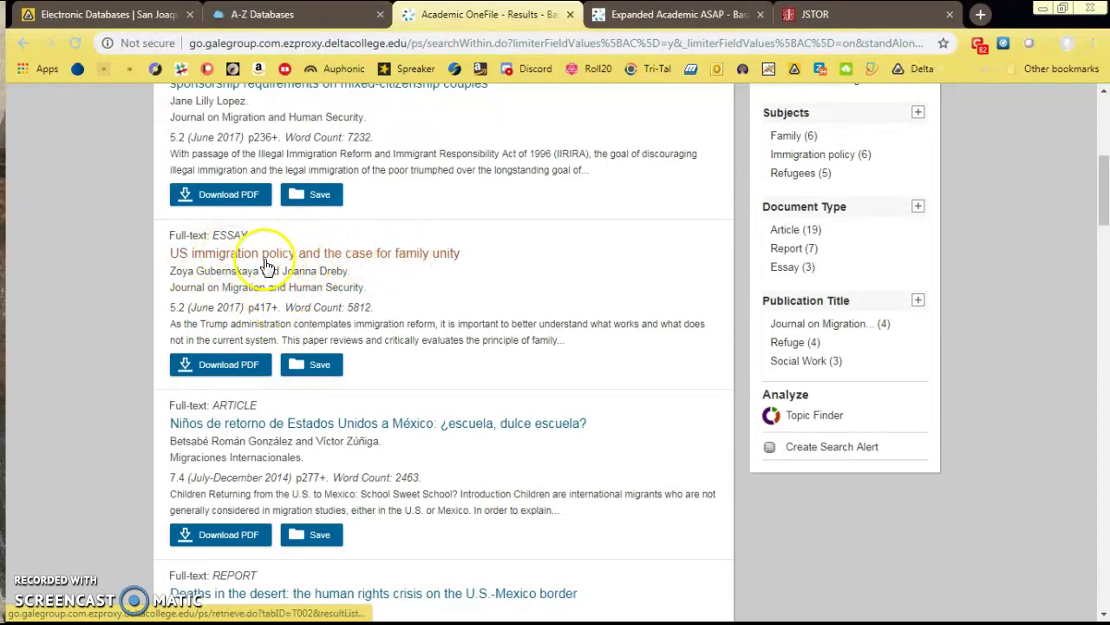
{"action": "scroll", "coordinate": [318, 279], "scroll_direction": "down", "scroll_amount": 7}
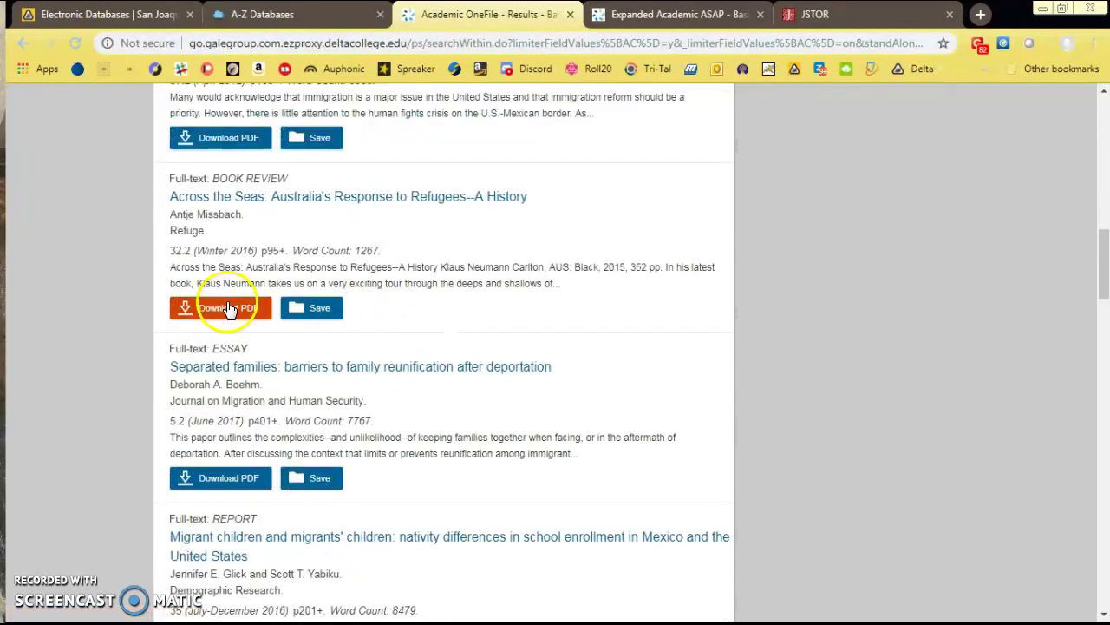
{"action": "scroll", "coordinate": [279, 451], "scroll_direction": "down", "scroll_amount": 4}
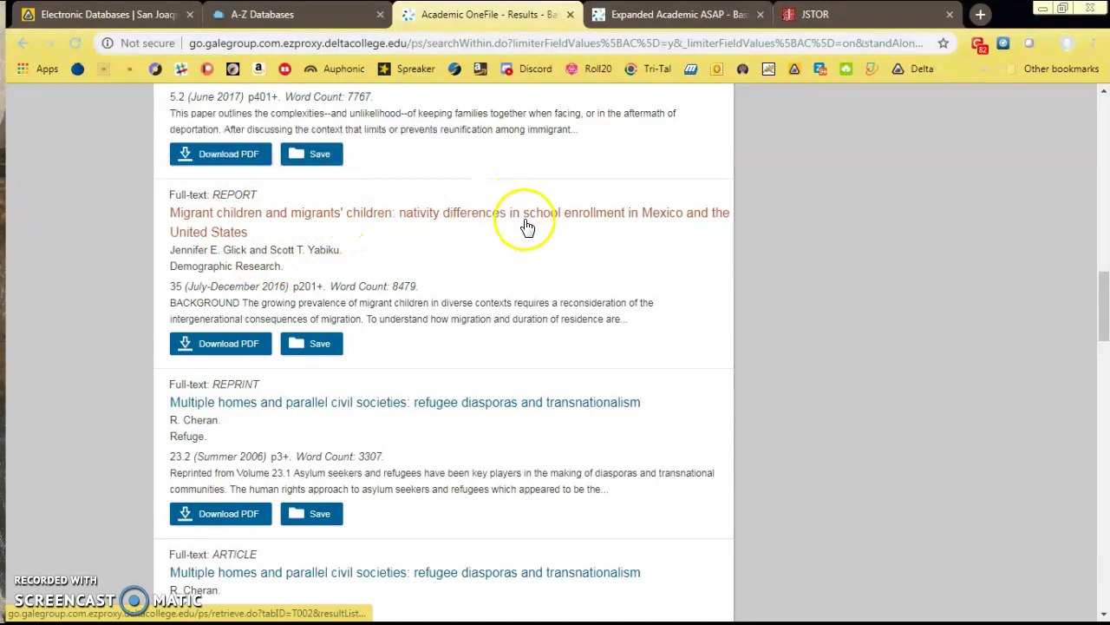
{"action": "scroll", "coordinate": [624, 237], "scroll_direction": "up", "scroll_amount": 3}
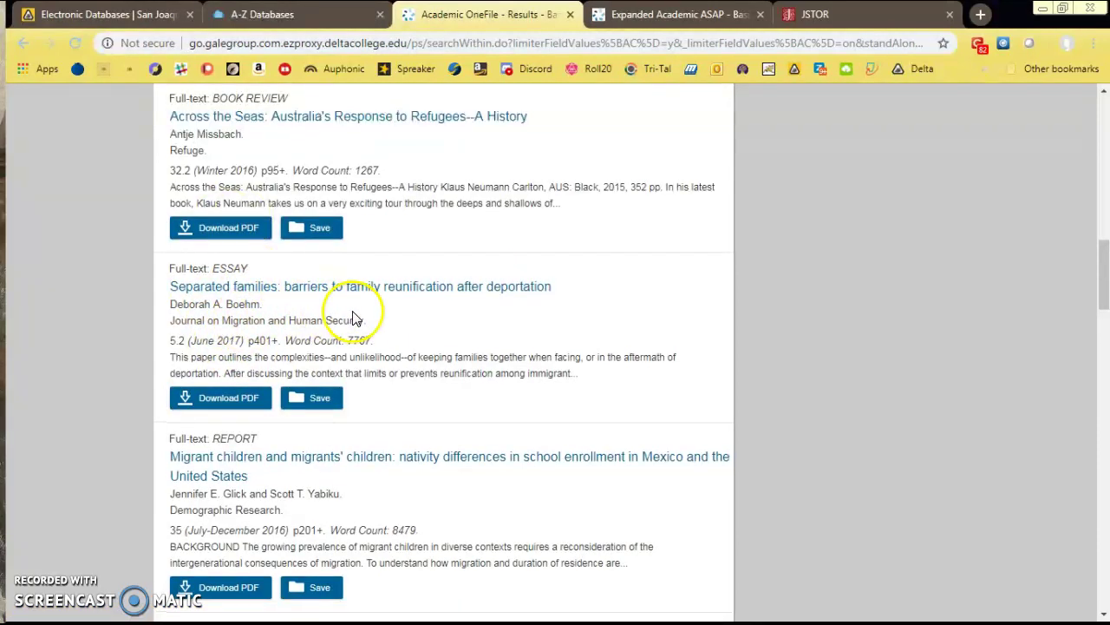
{"action": "scroll", "coordinate": [355, 321], "scroll_direction": "up", "scroll_amount": 8}
{"action": "scroll", "coordinate": [354, 303], "scroll_direction": "up", "scroll_amount": 5}
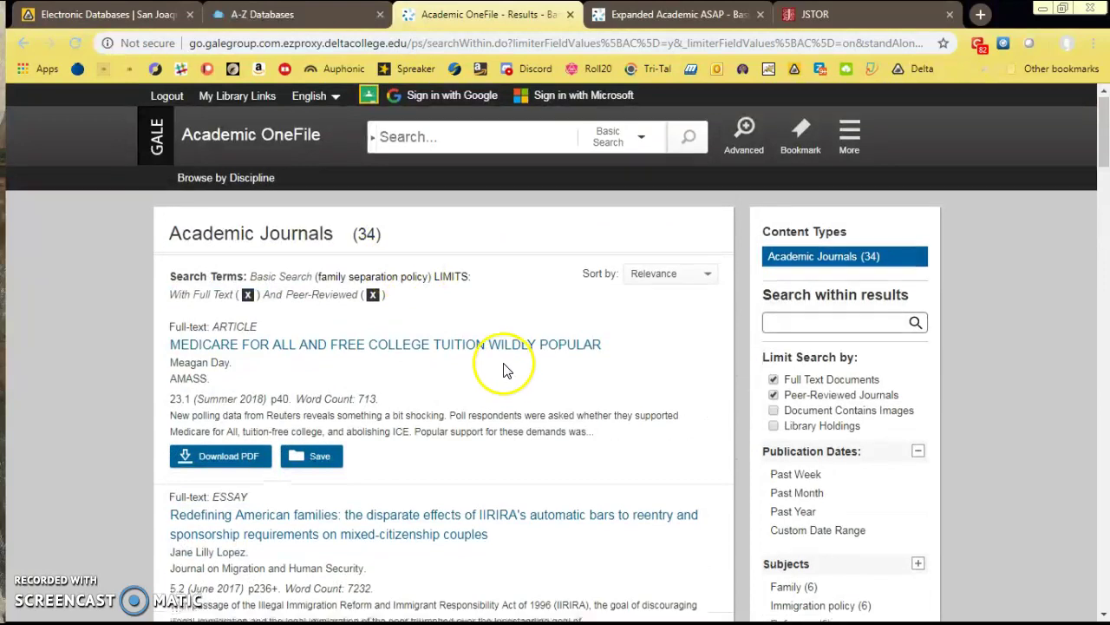
{"action": "scroll", "coordinate": [426, 233], "scroll_direction": "down", "scroll_amount": 2}
{"action": "scroll", "coordinate": [464, 248], "scroll_direction": "down", "scroll_amount": 2}
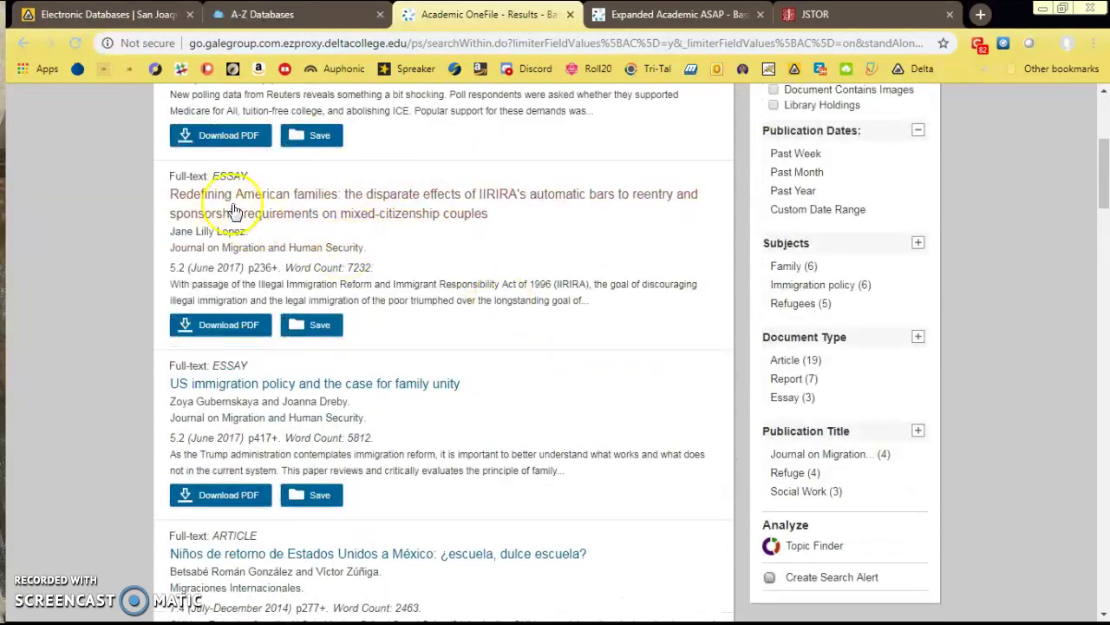
{"action": "left_click", "coordinate": [332, 391]}
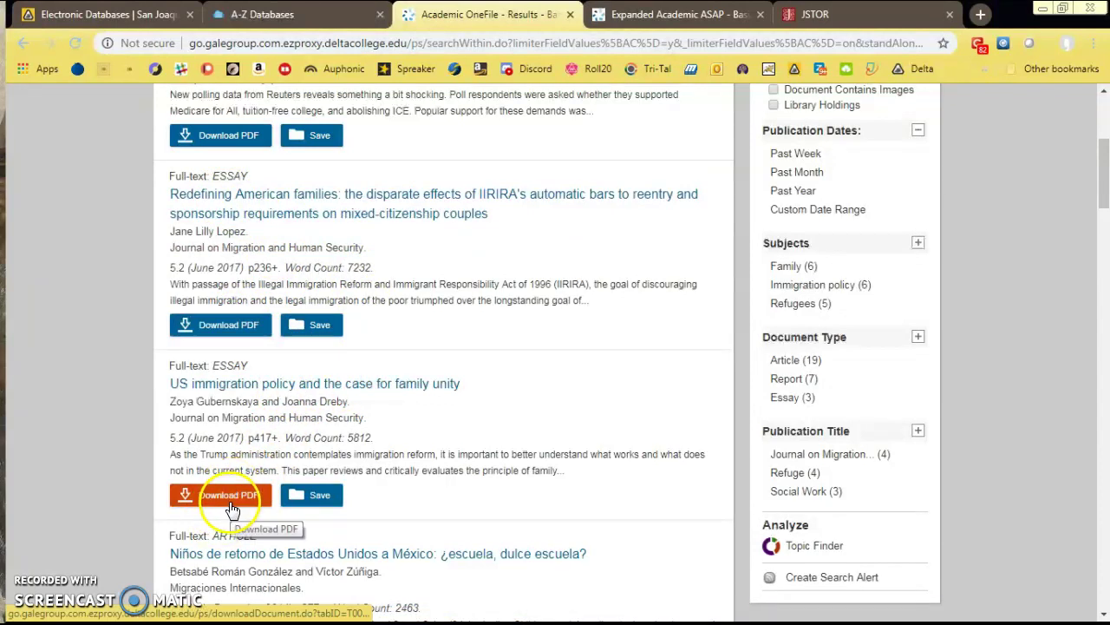
{"action": "left_click", "coordinate": [321, 389]}
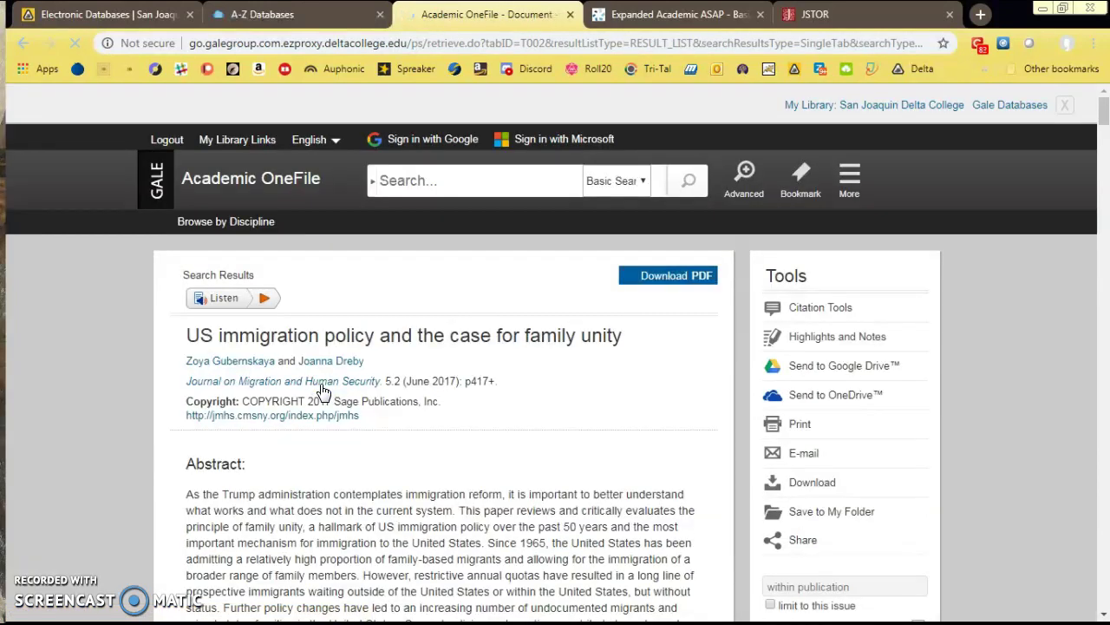
Examine the article's abstract and the opening of its full text, marking passages in each while reading.
{"action": "scroll", "coordinate": [226, 278], "scroll_direction": "down", "scroll_amount": 2}
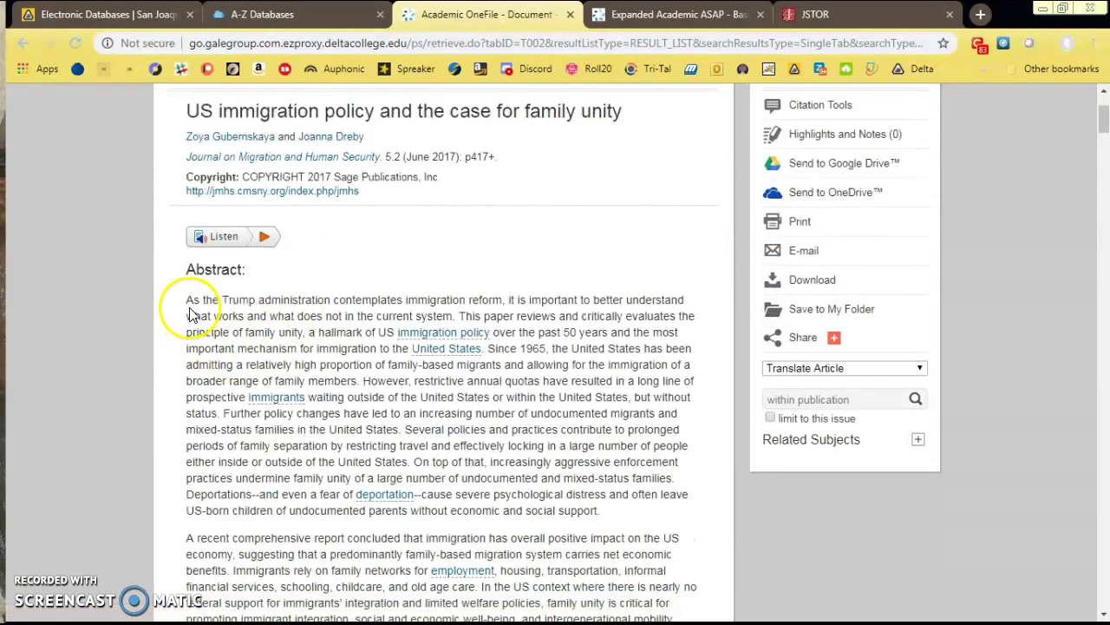
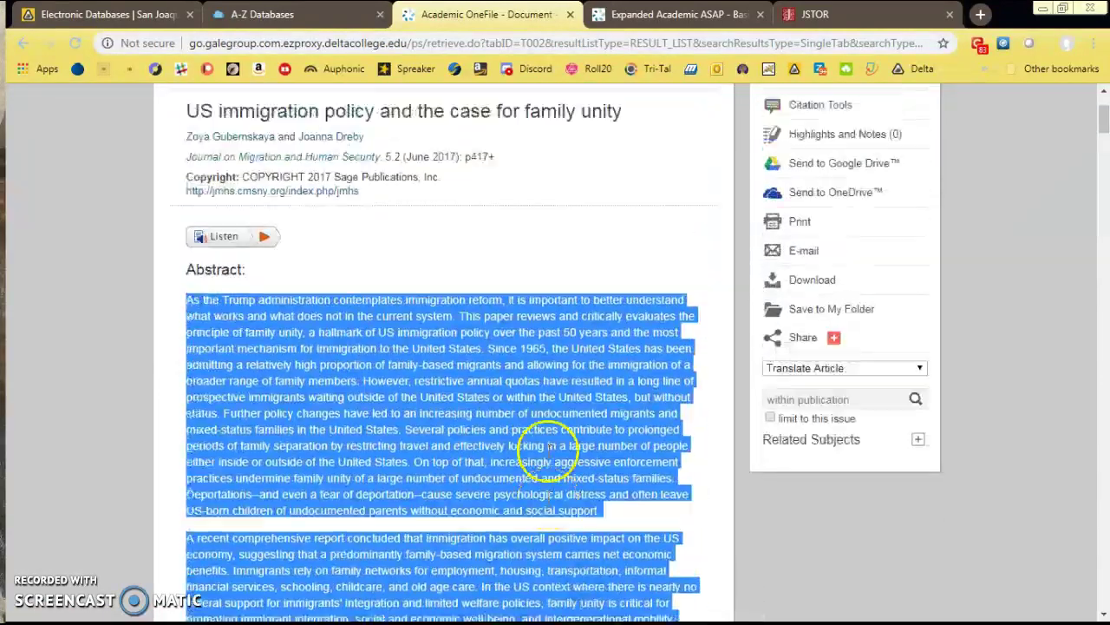
{"action": "left_click", "coordinate": [282, 310]}
{"action": "left_click_drag", "start_coordinate": [194, 299], "coordinate": [617, 558]}
{"action": "left_click", "coordinate": [633, 498]}
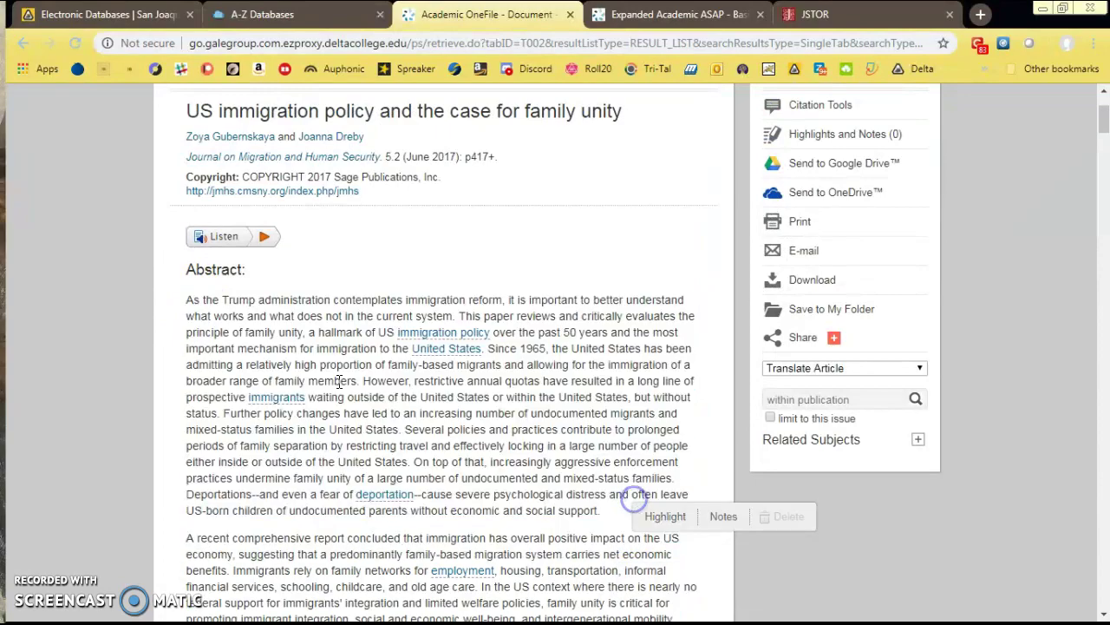
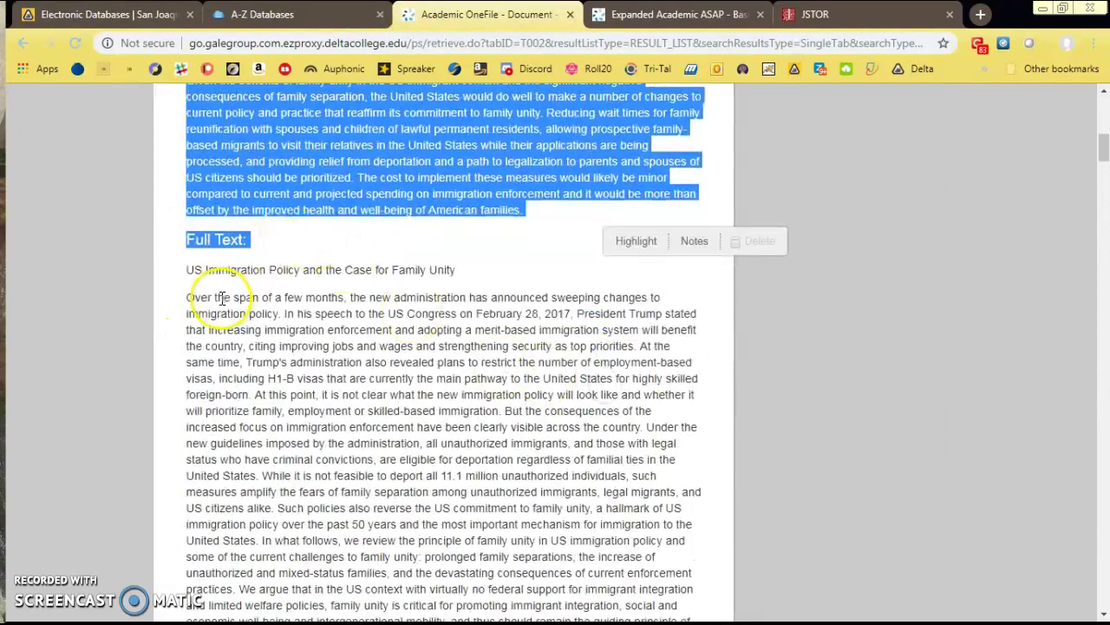
{"action": "left_click_drag", "start_coordinate": [184, 299], "coordinate": [502, 424]}
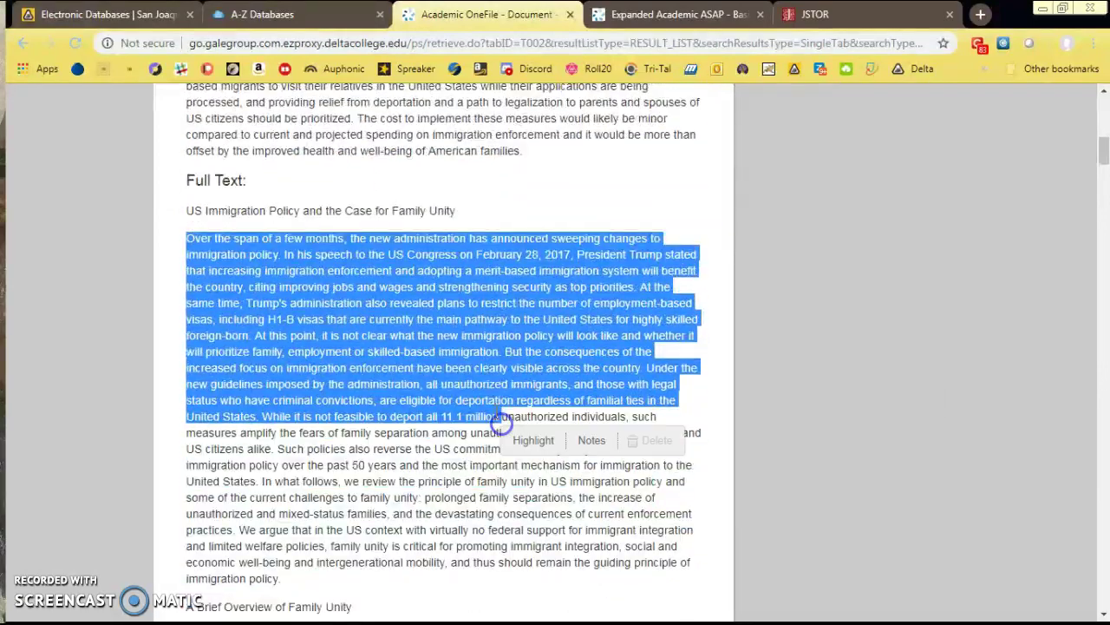
{"action": "scroll", "coordinate": [501, 422], "scroll_direction": "up", "scroll_amount": 5}
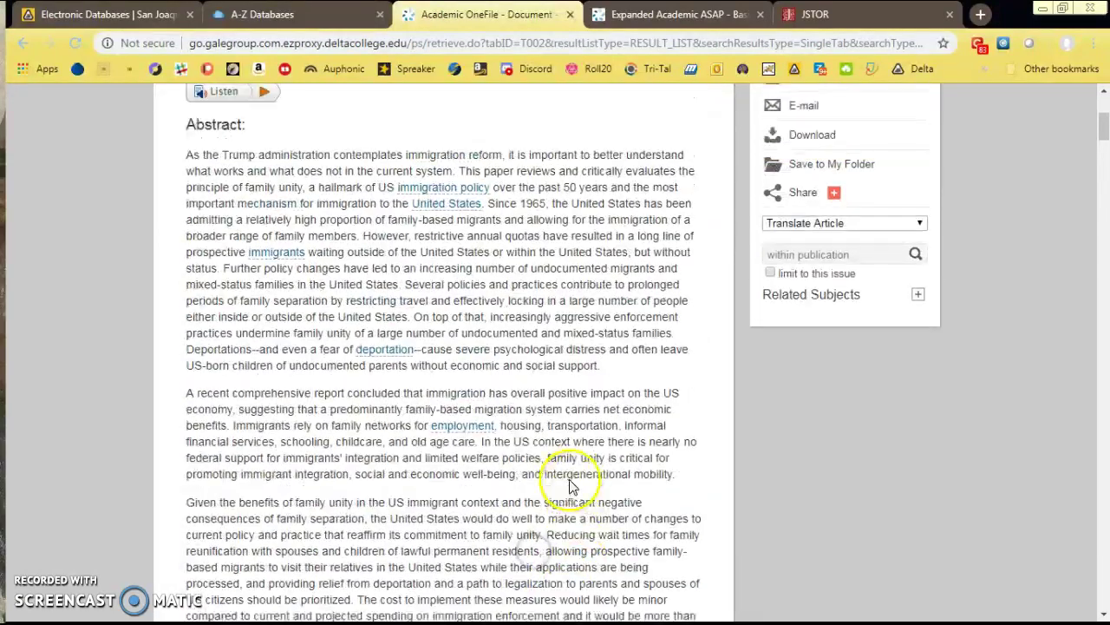
{"action": "scroll", "coordinate": [555, 504], "scroll_direction": "up", "scroll_amount": 5}
{"action": "scroll", "coordinate": [513, 476], "scroll_direction": "down", "scroll_amount": 3}
{"action": "scroll", "coordinate": [520, 416], "scroll_direction": "up", "scroll_amount": 3}
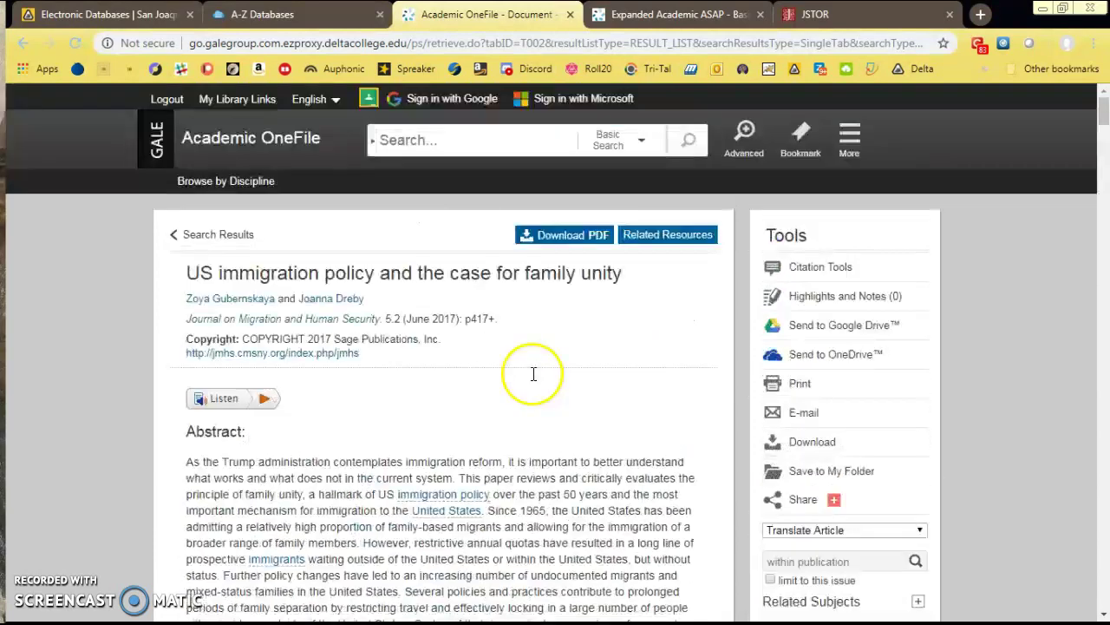
Download the article as a PDF and read through it in Adobe Acrobat Reader up to page 420, checking the page numbering.
{"action": "left_click", "coordinate": [574, 239]}
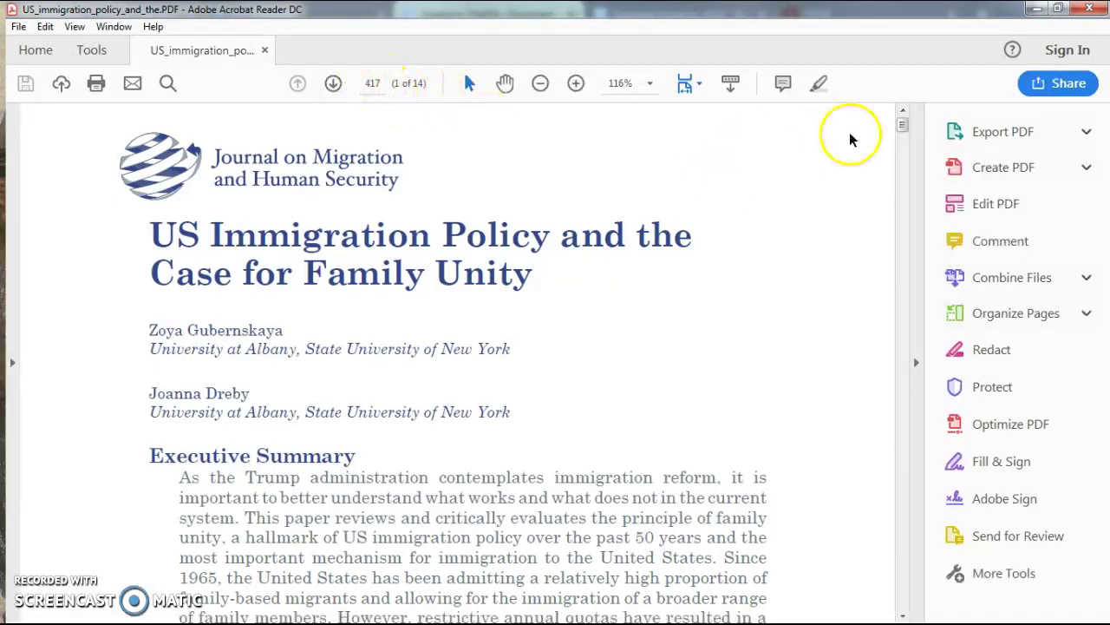
{"action": "scroll", "coordinate": [845, 138], "scroll_direction": "down", "scroll_amount": 3}
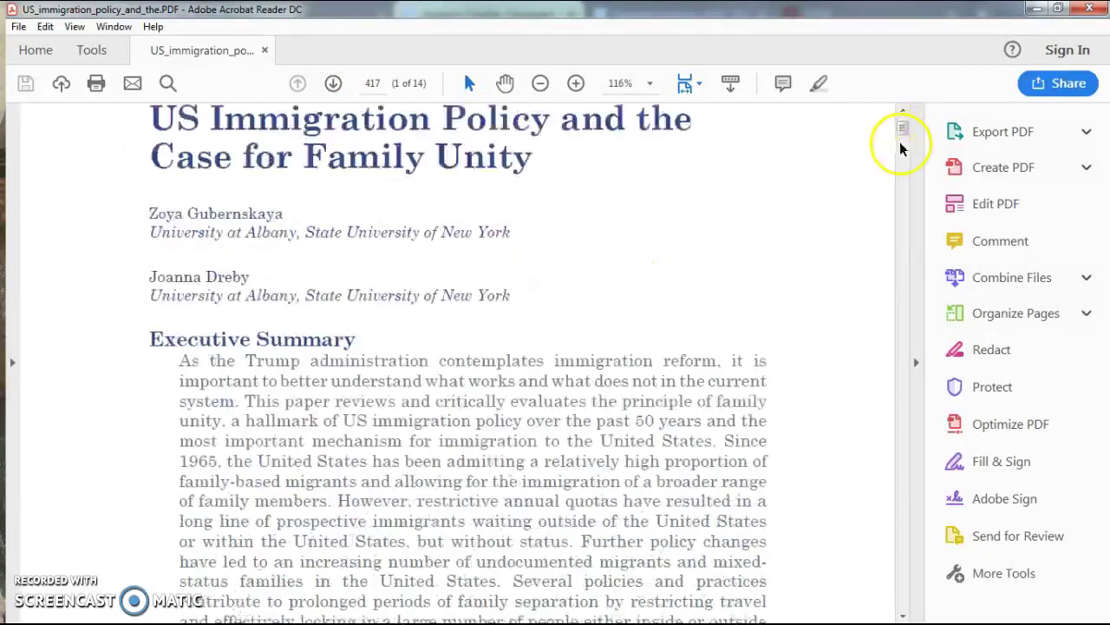
{"action": "left_click_drag", "start_coordinate": [902, 133], "coordinate": [903, 240]}
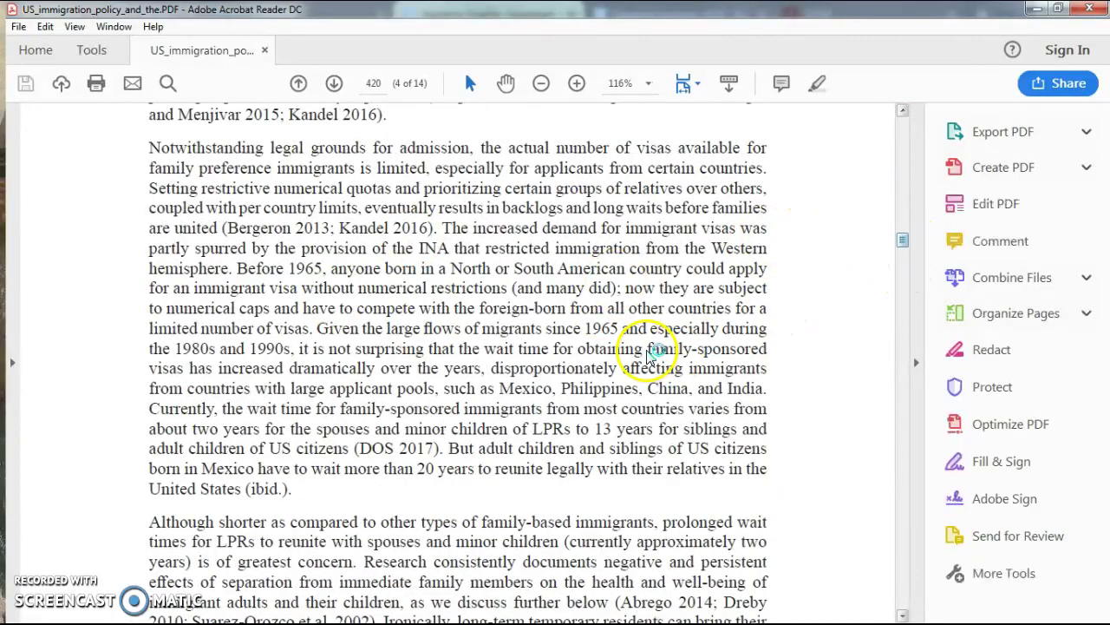
{"action": "left_click_drag", "start_coordinate": [902, 241], "coordinate": [904, 252]}
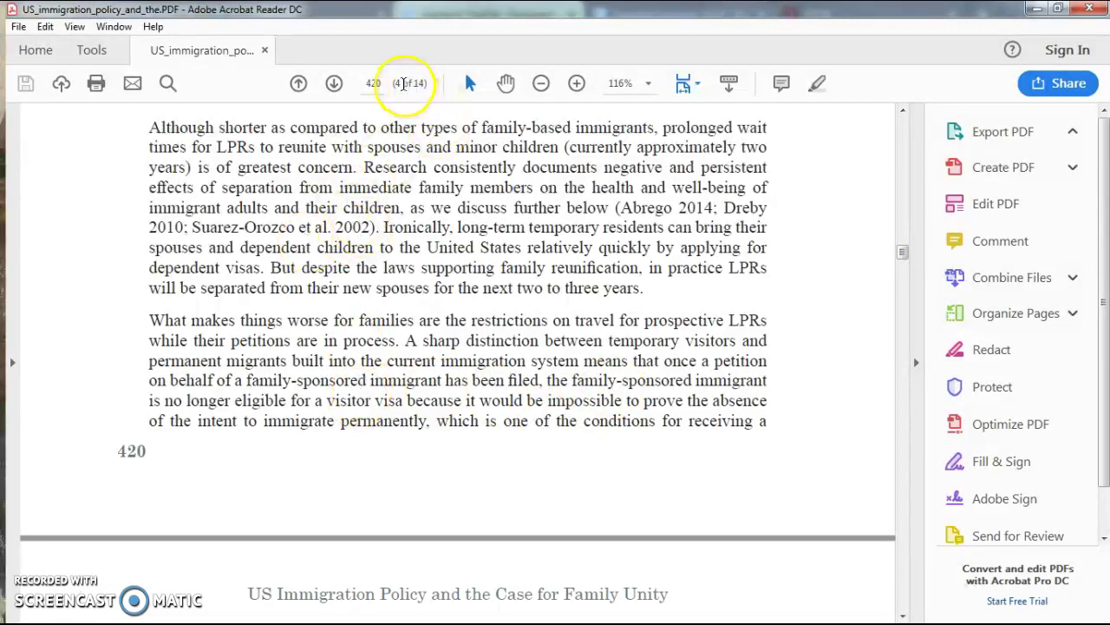
{"action": "left_click", "coordinate": [398, 104]}
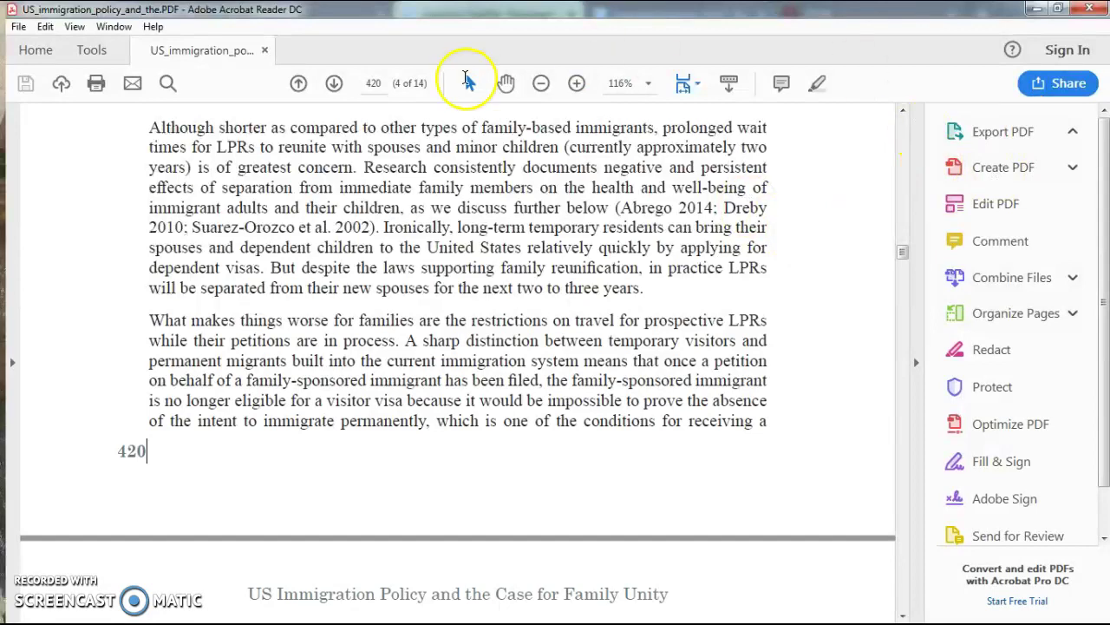
Shrink and close the PDF reader window, and look over the article page's download option and tools in Academic OneFile.
{"action": "double_click", "coordinate": [633, 12]}
{"action": "left_click_drag", "start_coordinate": [632, 32], "coordinate": [449, 131]}
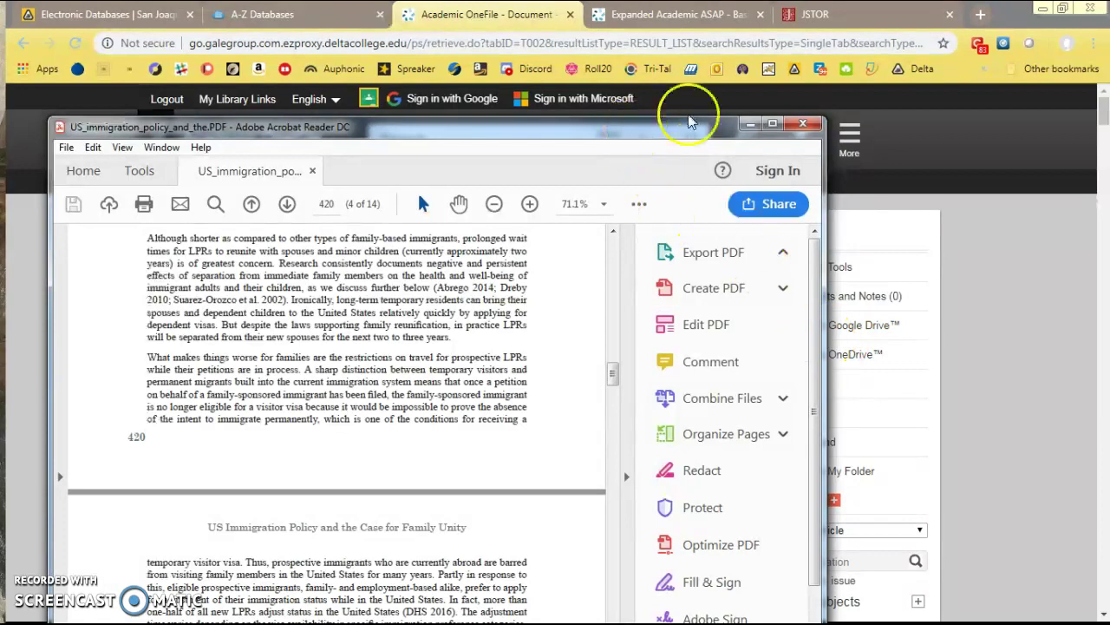
{"action": "left_click_drag", "start_coordinate": [630, 141], "coordinate": [598, 310]}
{"action": "left_click", "coordinate": [777, 301]}
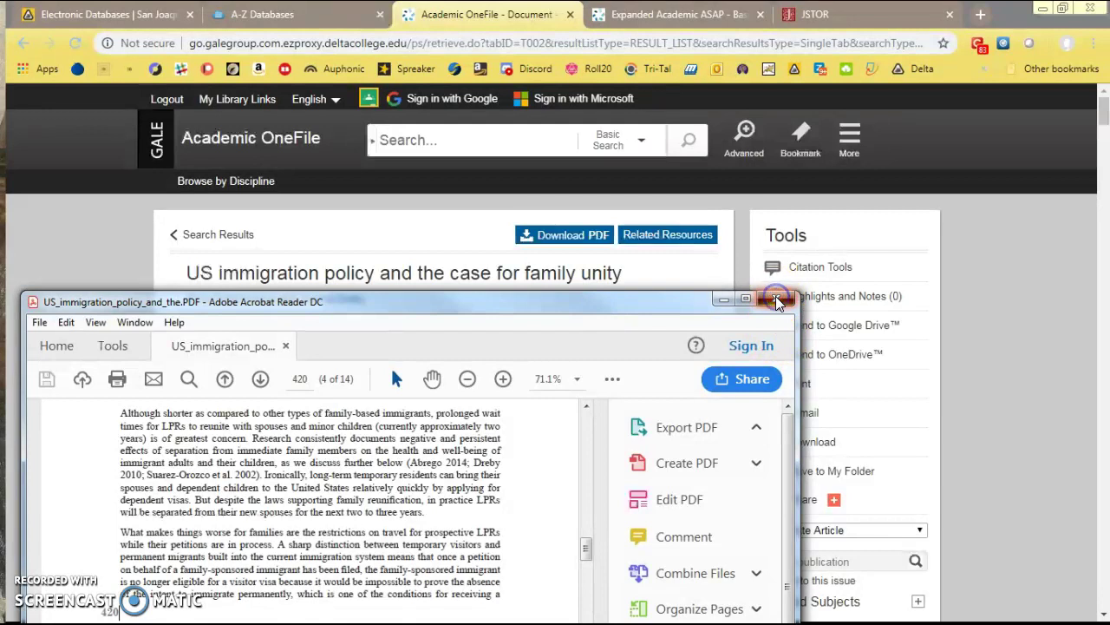
{"action": "left_click", "coordinate": [775, 296]}
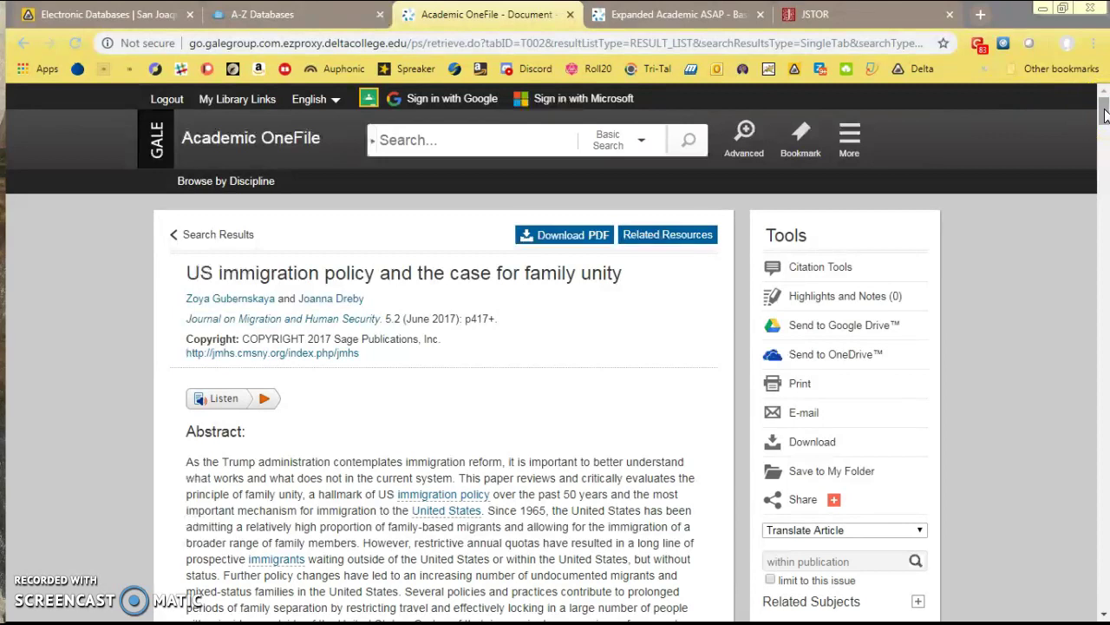
{"action": "mouse_move", "coordinate": [1104, 118]}
{"action": "left_mouse_down"}
{"action": "mouse_move", "coordinate": [1105, 156]}
{"action": "mouse_move", "coordinate": [1104, 130]}
{"action": "left_mouse_up"}
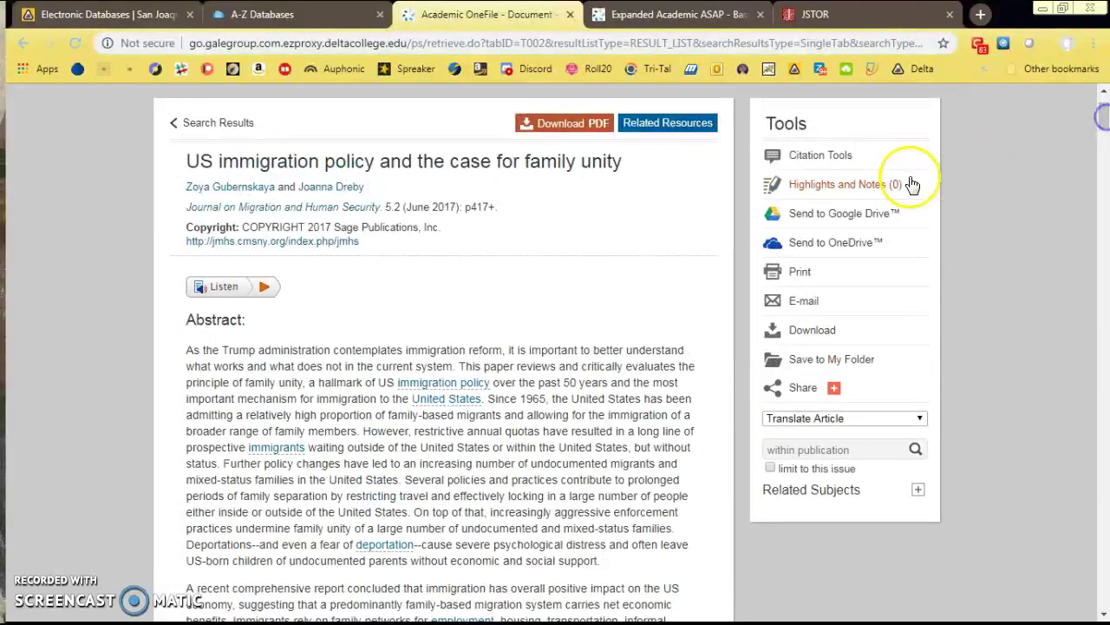
{"action": "scroll", "coordinate": [830, 165], "scroll_direction": "up", "scroll_amount": 2}
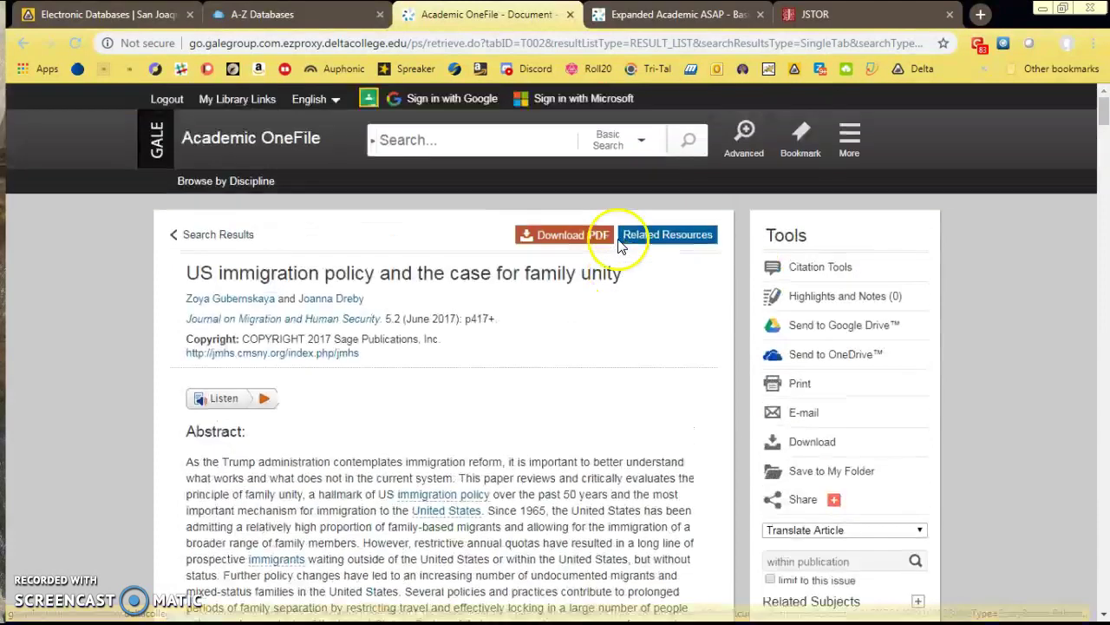
Switch to Expanded Academic ASAP and run a basic search for "family separation".
{"action": "left_click", "coordinate": [653, 19]}
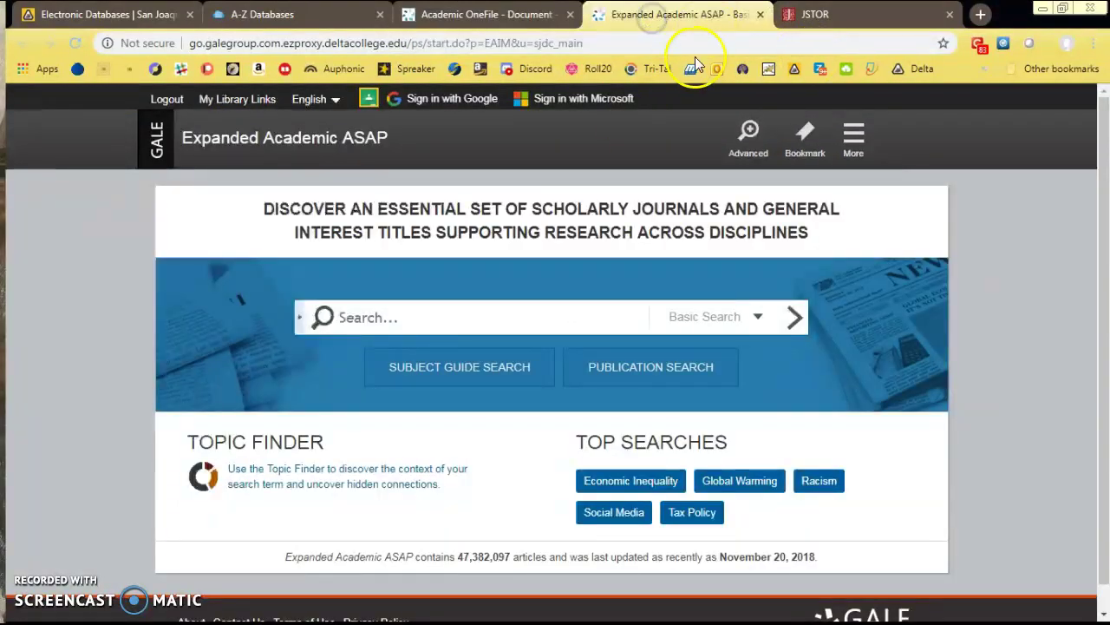
{"action": "left_click", "coordinate": [490, 15]}
{"action": "left_click", "coordinate": [657, 21]}
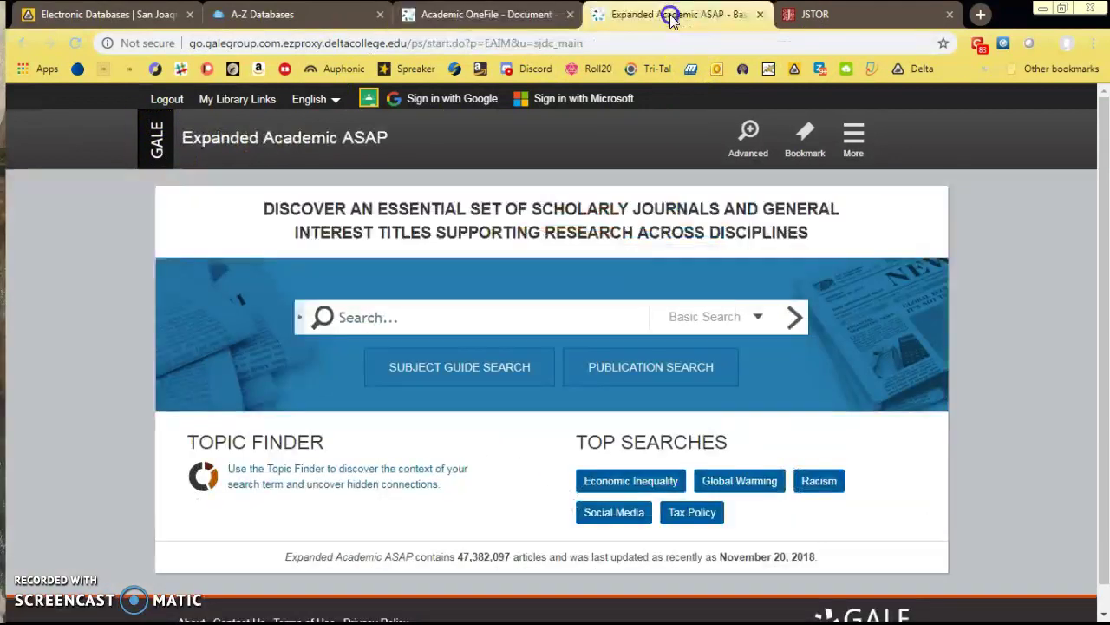
{"action": "left_click", "coordinate": [405, 320]}
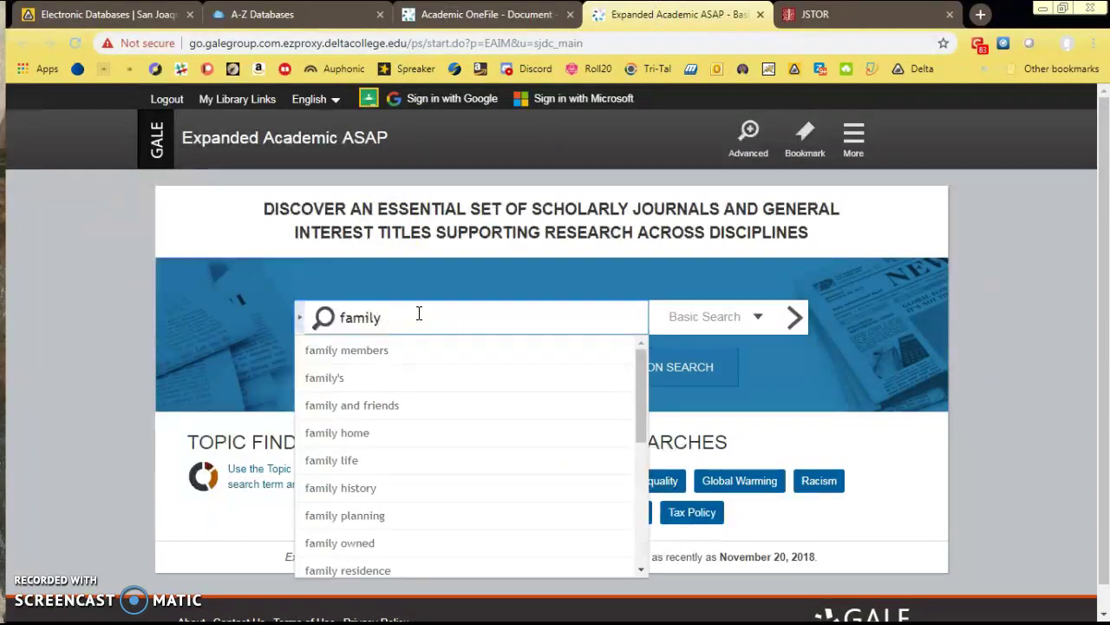
{"action": "type", "text": "separationm"}
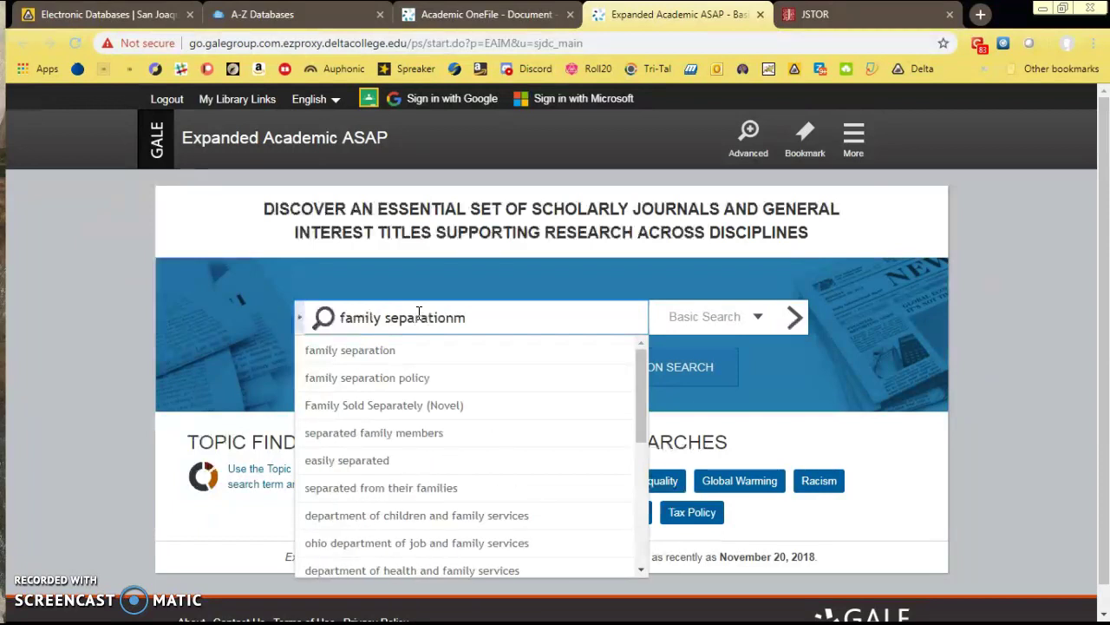
{"action": "key", "text": "BackSpace"}
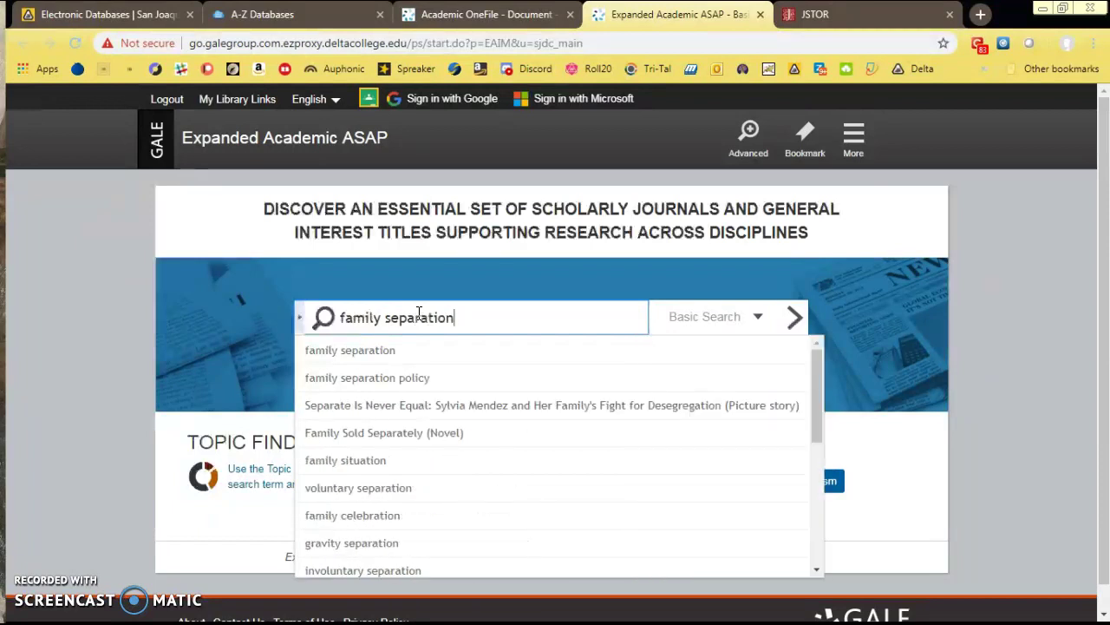
{"action": "key", "text": "Return"}
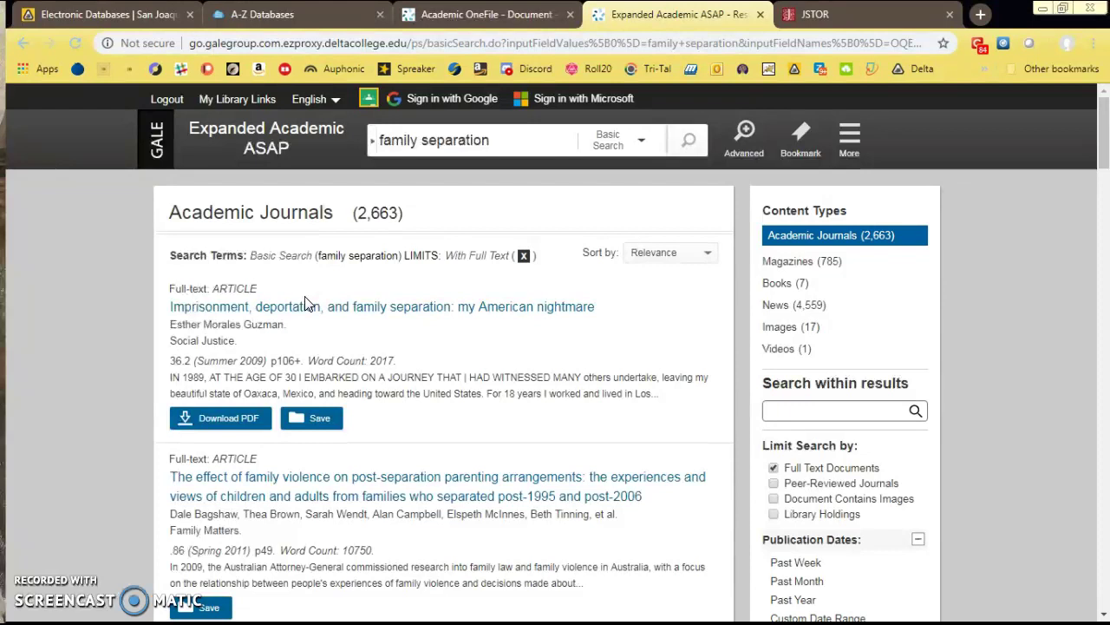
Limit the Academic Journals results to peer-reviewed journals and look through the listed articles.
{"action": "left_click", "coordinate": [774, 484]}
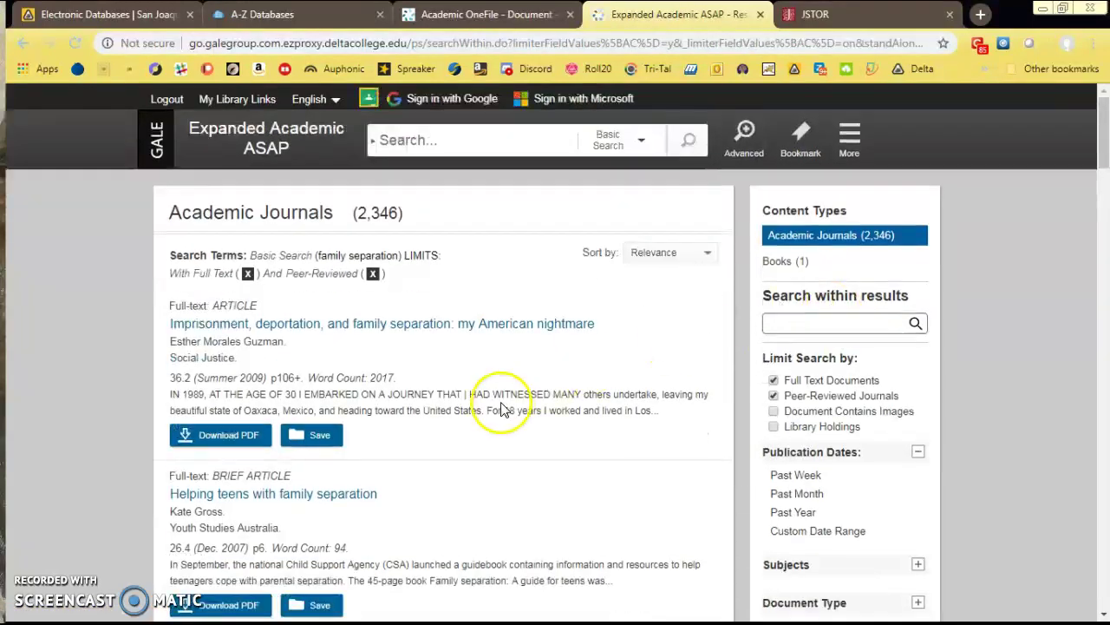
{"action": "scroll", "coordinate": [451, 344], "scroll_direction": "down", "scroll_amount": 5}
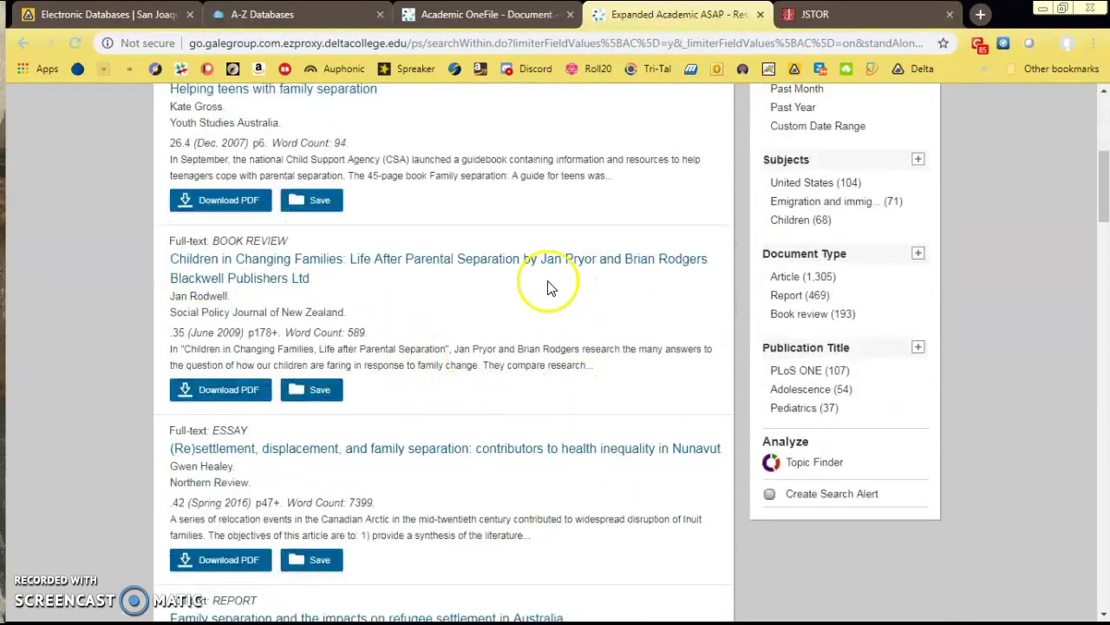
{"action": "scroll", "coordinate": [426, 298], "scroll_direction": "up", "scroll_amount": 5}
Run a new basic search in Expanded Academic ASAP for "family separation policy".
{"action": "left_click", "coordinate": [455, 146]}
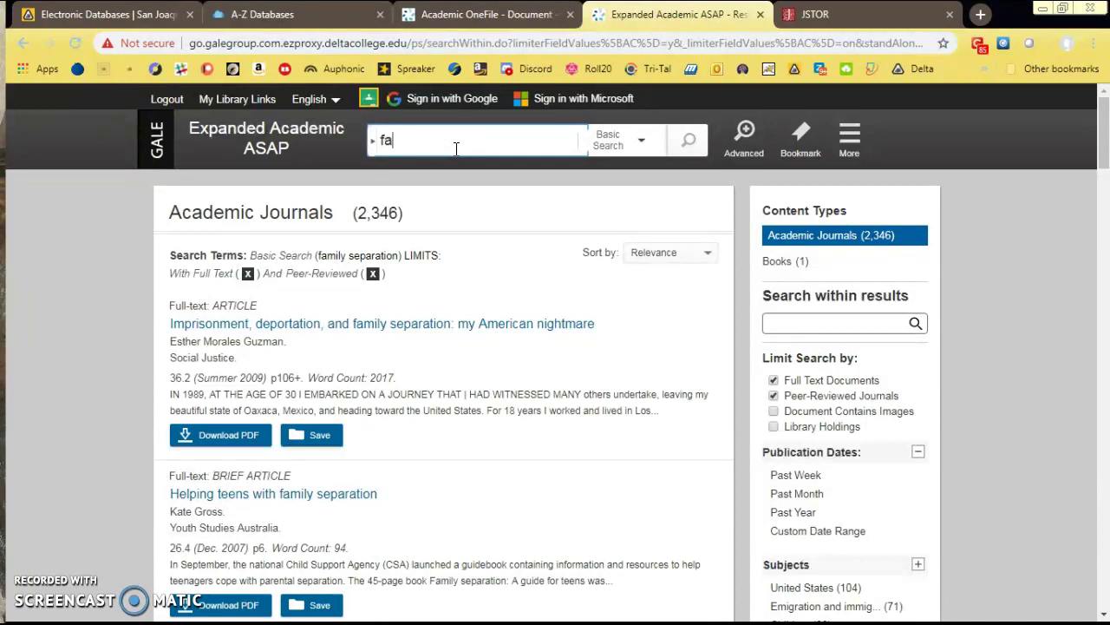
{"action": "type", "text": "family sep"}
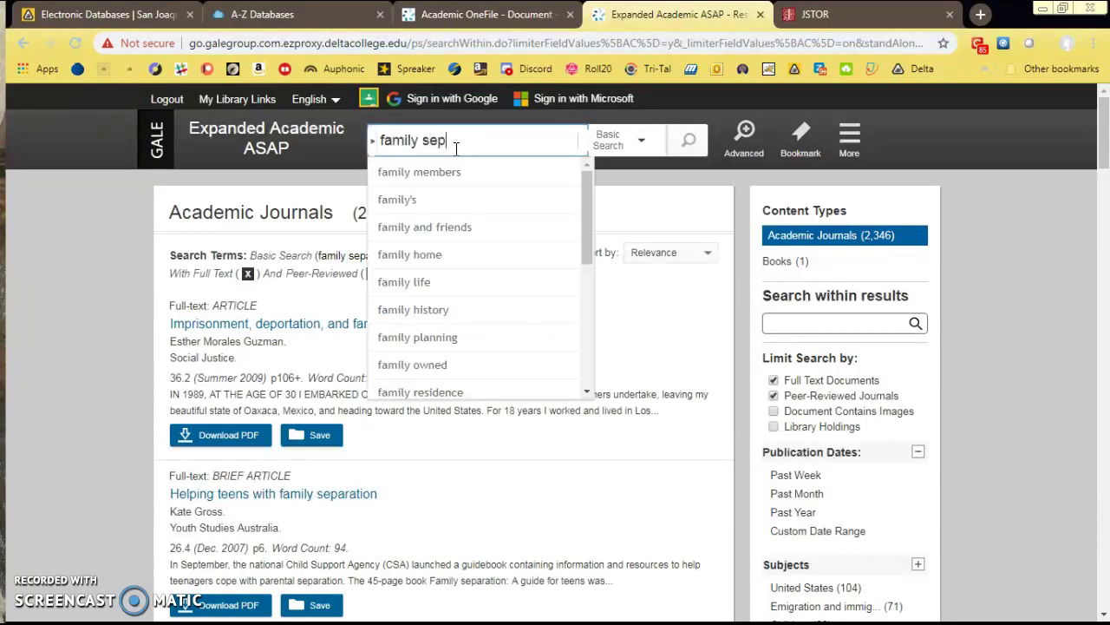
{"action": "type", "text": "aration policy"}
{"action": "left_click", "coordinate": [445, 163]}
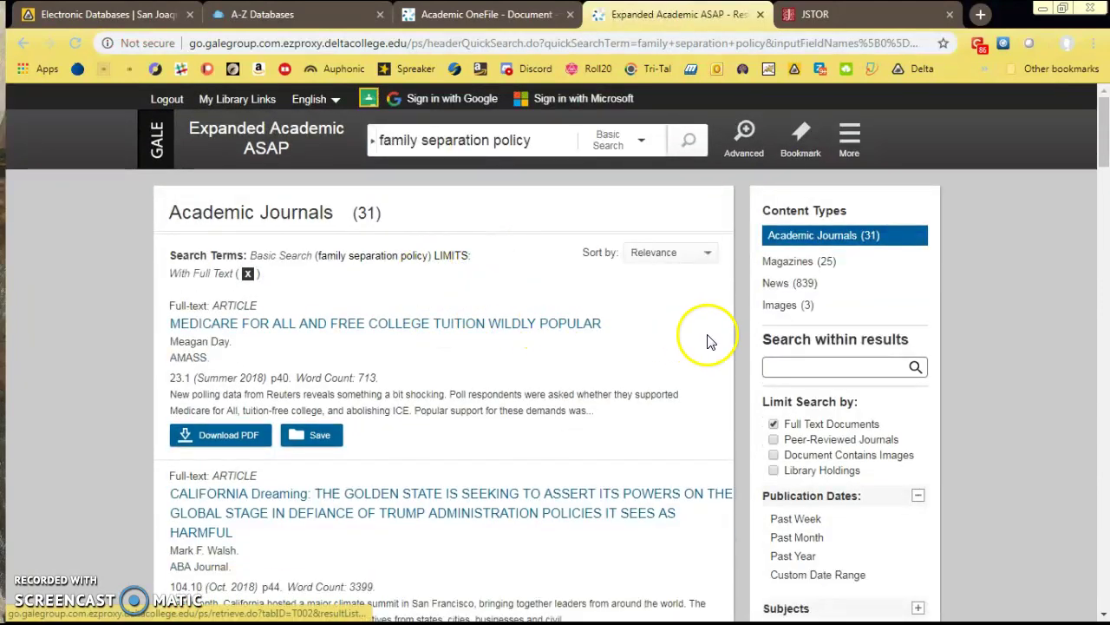
Limit the "family separation policy" results to peer-reviewed journals and look through the listed articles.
{"action": "left_click", "coordinate": [773, 438]}
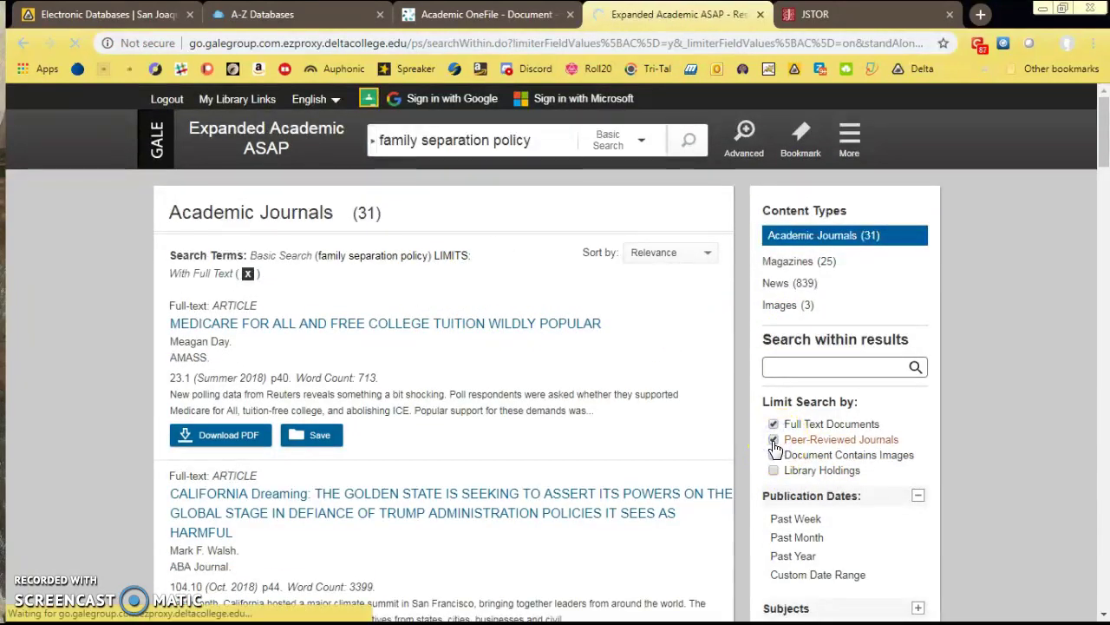
{"action": "scroll", "coordinate": [446, 359], "scroll_direction": "down", "scroll_amount": 2}
{"action": "scroll", "coordinate": [442, 363], "scroll_direction": "up", "scroll_amount": 2}
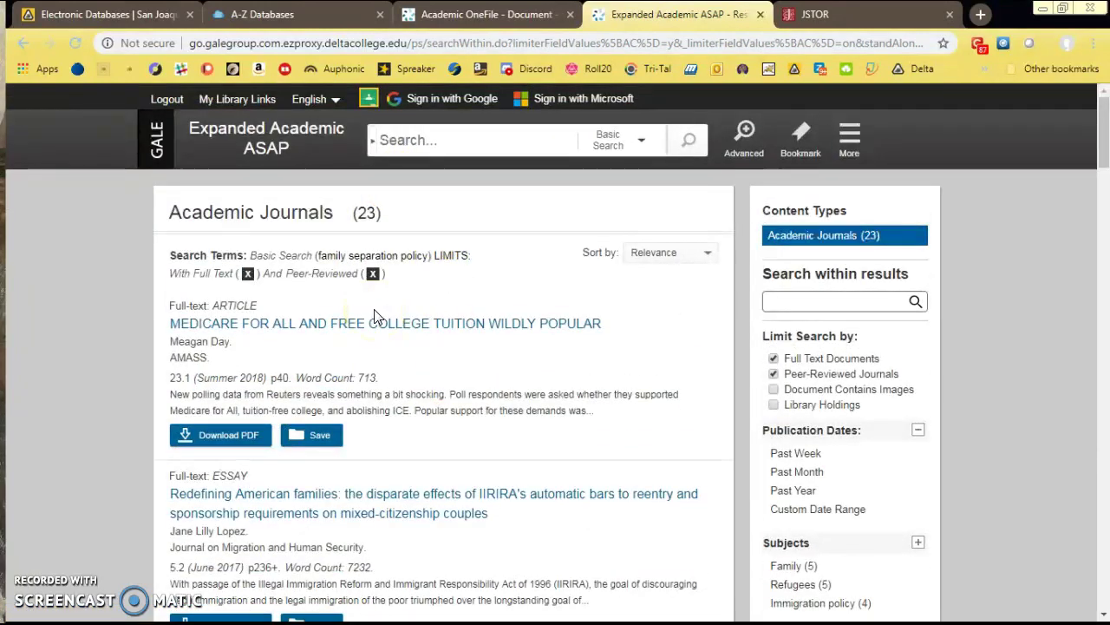
{"action": "scroll", "coordinate": [434, 379], "scroll_direction": "down", "scroll_amount": 4}
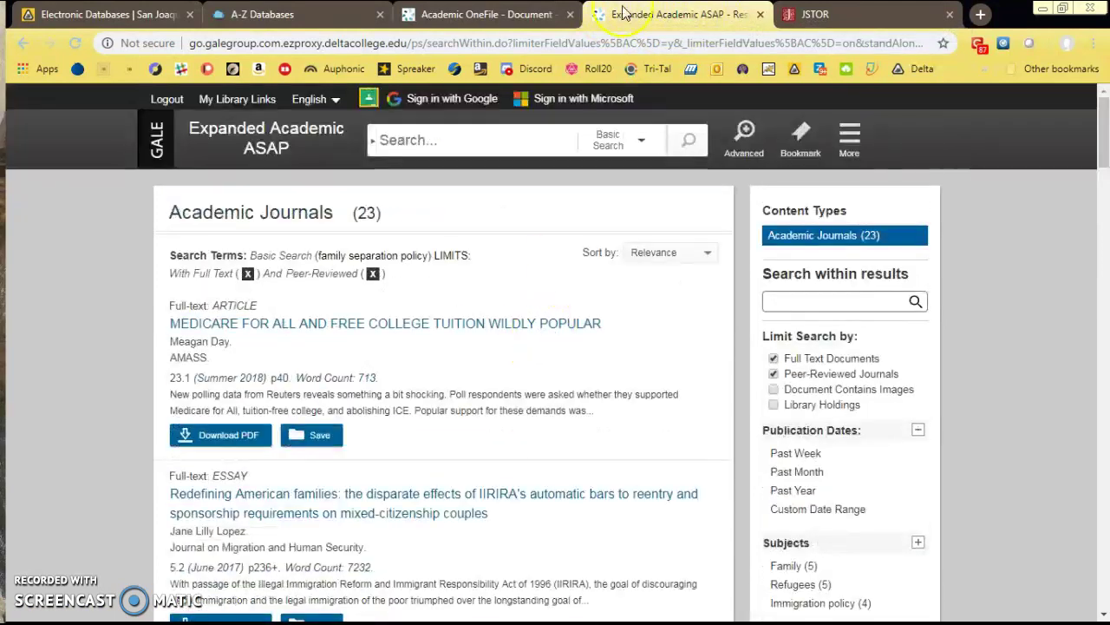
{"action": "scroll", "coordinate": [833, 453], "scroll_direction": "down", "scroll_amount": 1}
{"action": "scroll", "coordinate": [827, 448], "scroll_direction": "up", "scroll_amount": 1}
Return to the Academic OneFile article "US immigration policy and the case for family unity" and copy its MLA 8th Edition citation.
{"action": "left_click", "coordinate": [473, 14]}
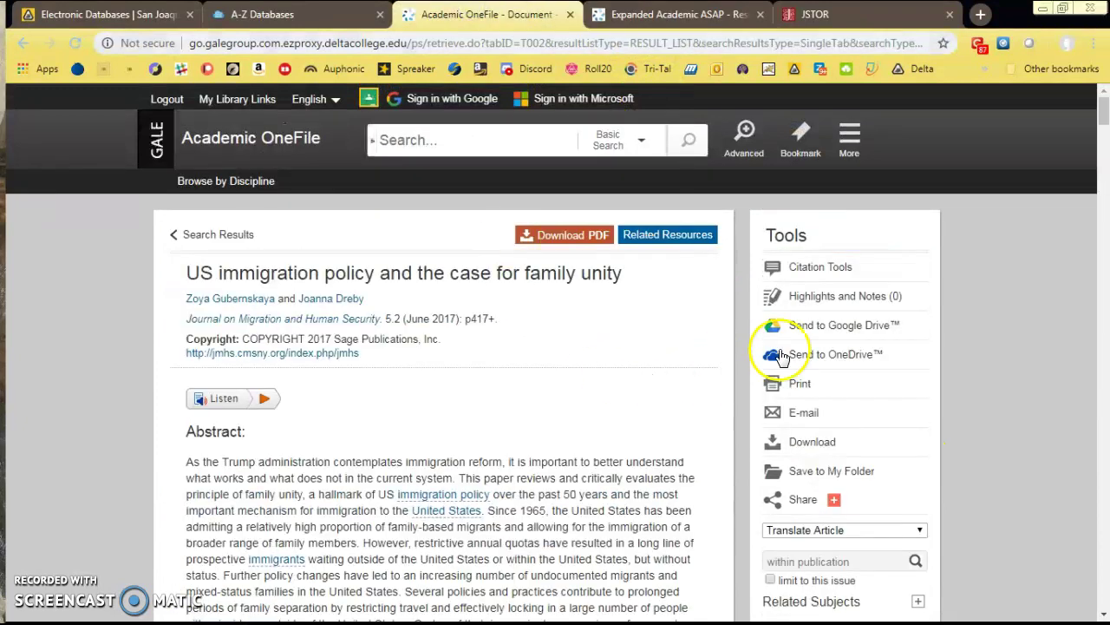
{"action": "left_click", "coordinate": [811, 267]}
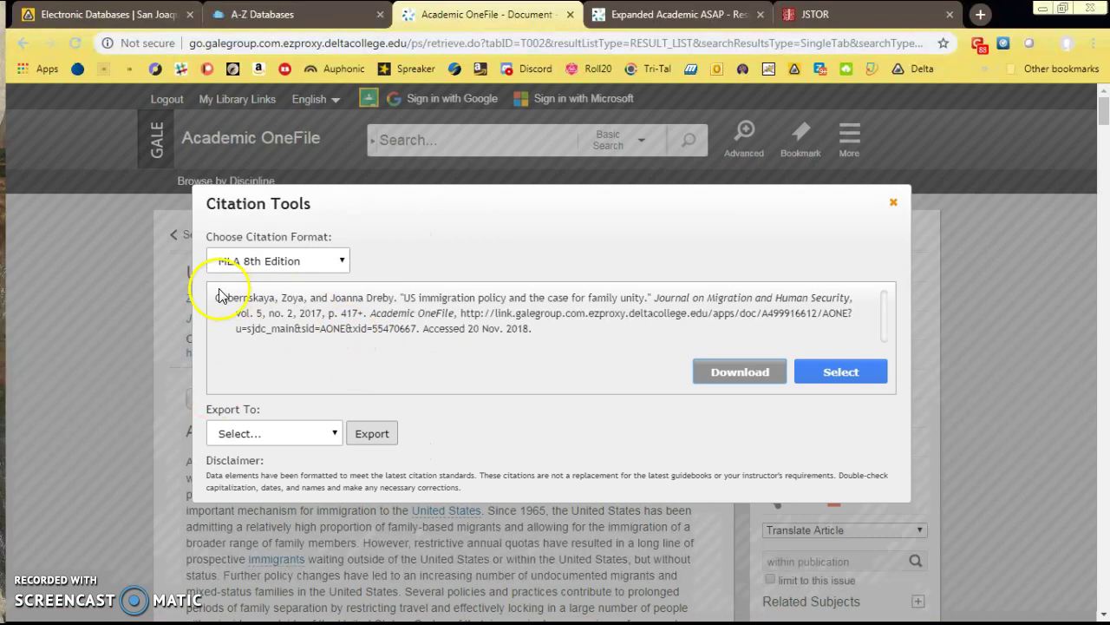
{"action": "left_click_drag", "start_coordinate": [217, 298], "coordinate": [568, 344]}
{"action": "left_click", "coordinate": [844, 334]}
{"action": "left_click", "coordinate": [840, 371]}
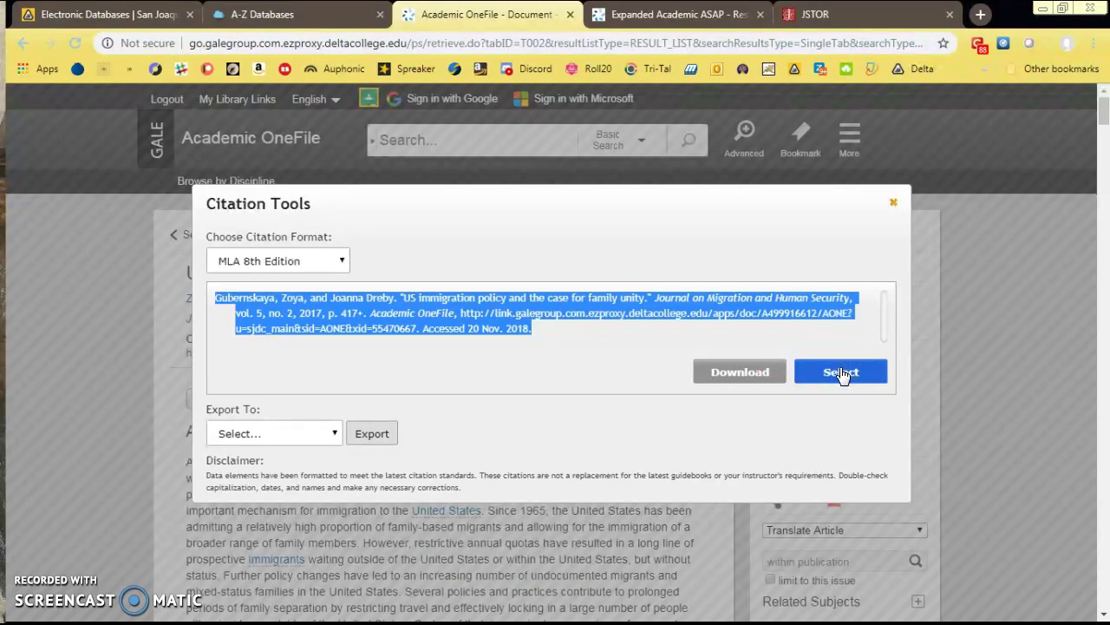
{"action": "right_click", "coordinate": [481, 323]}
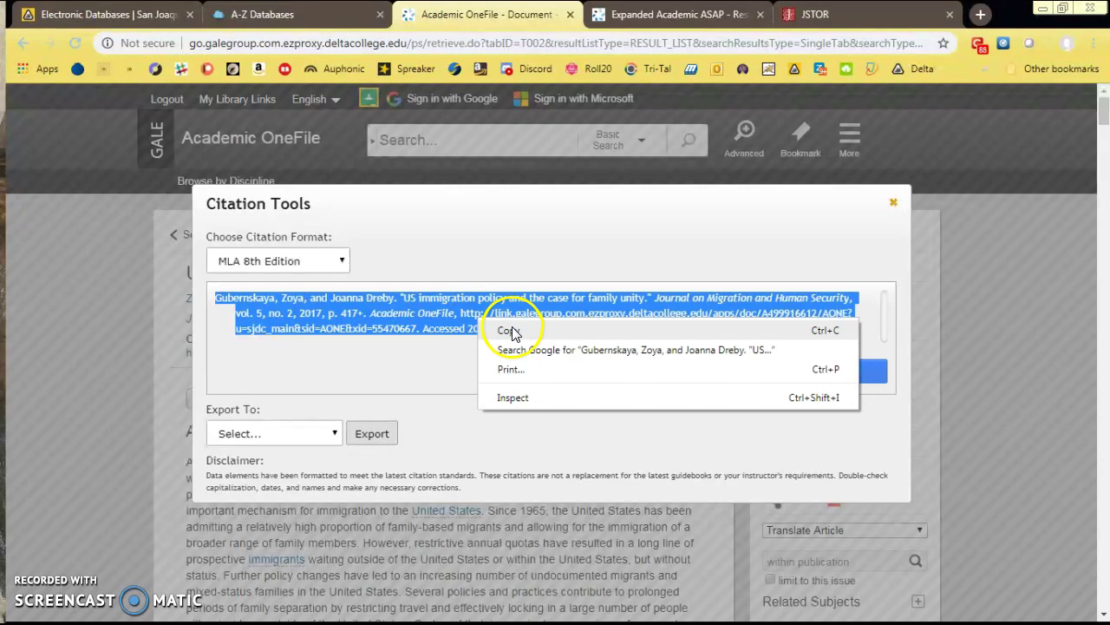
{"action": "left_click", "coordinate": [510, 330]}
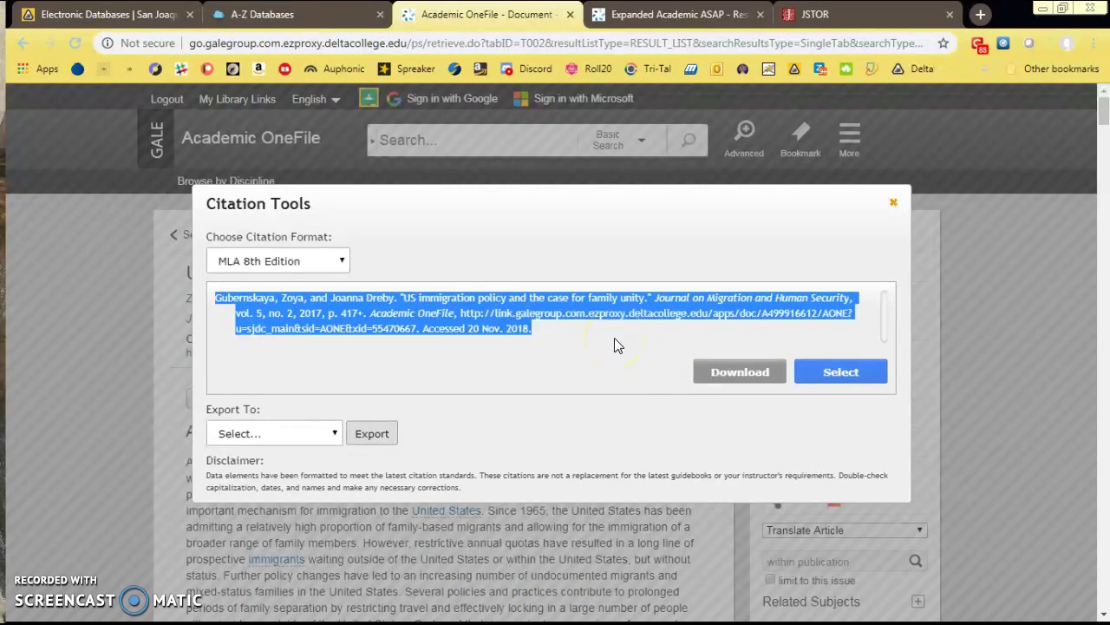
{"action": "left_click", "coordinate": [580, 338]}
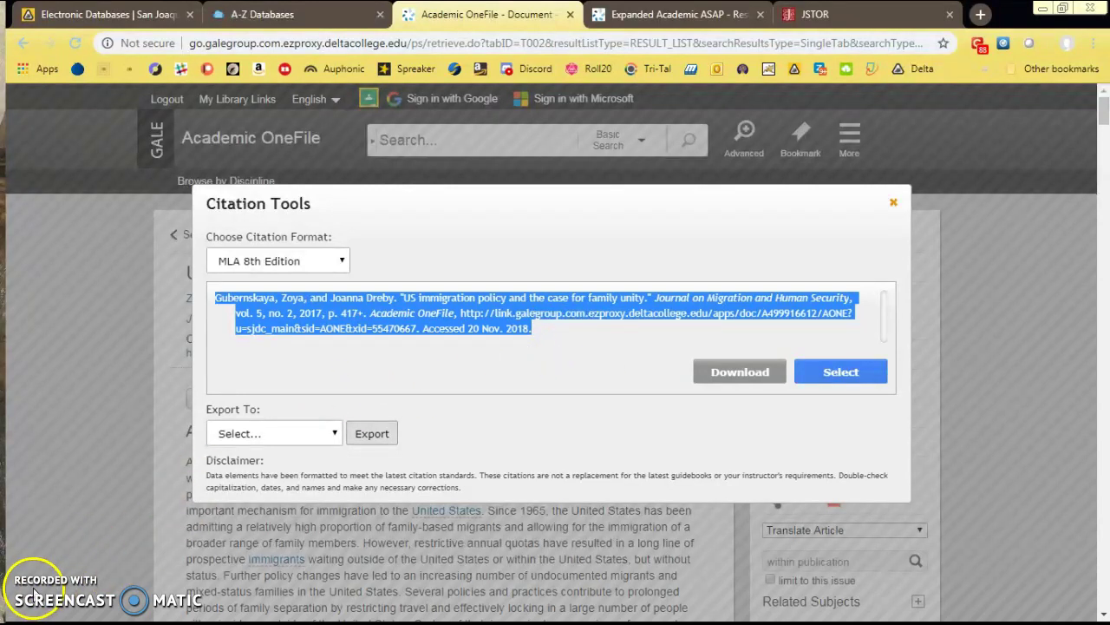
Switch to Research Proposal example.docx in Microsoft Word and look over its Topic, Working Thesis and Annotated Works Cited sections.
{"action": "left_click_drag", "start_coordinate": [0, 130], "coordinate": [486, 2]}
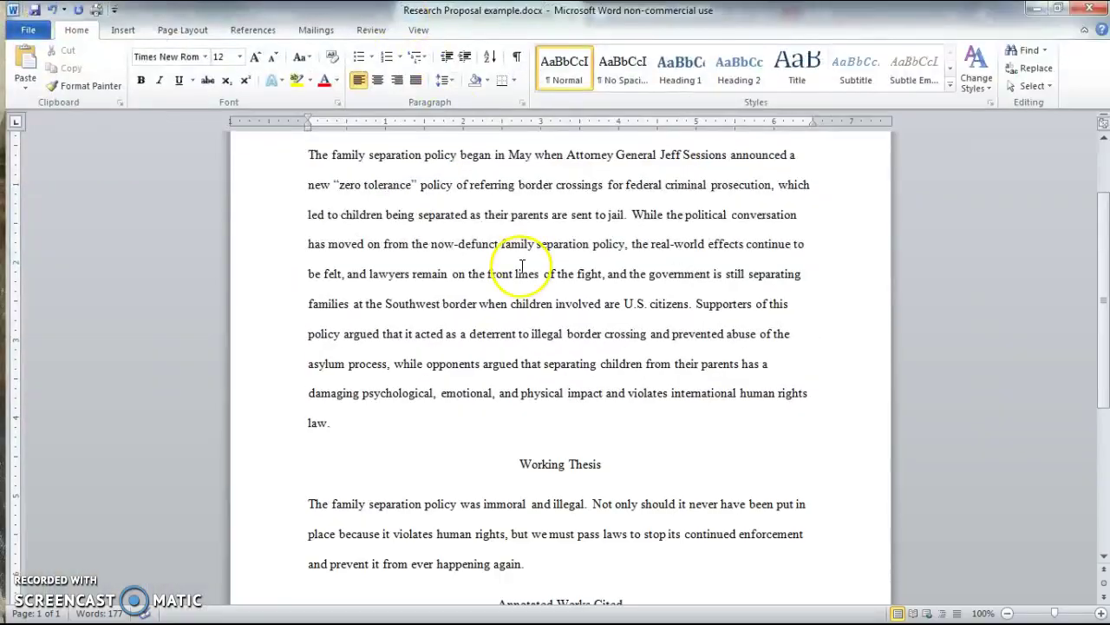
{"action": "scroll", "coordinate": [525, 265], "scroll_direction": "up", "scroll_amount": 3}
{"action": "scroll", "coordinate": [611, 197], "scroll_direction": "down", "scroll_amount": 8}
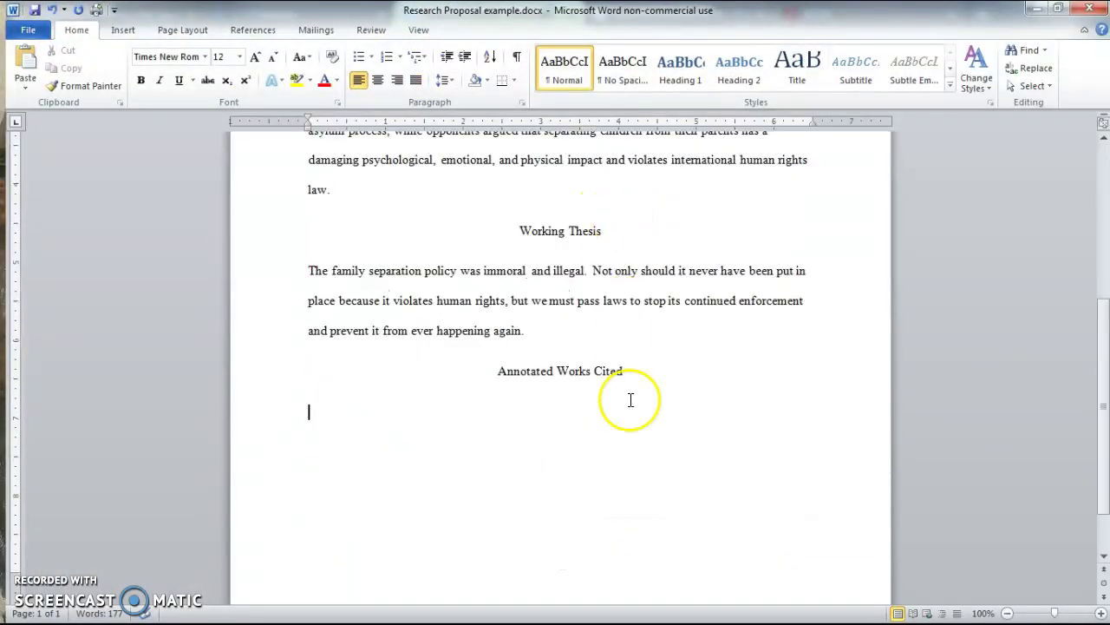
{"action": "scroll", "coordinate": [592, 436], "scroll_direction": "up", "scroll_amount": 3}
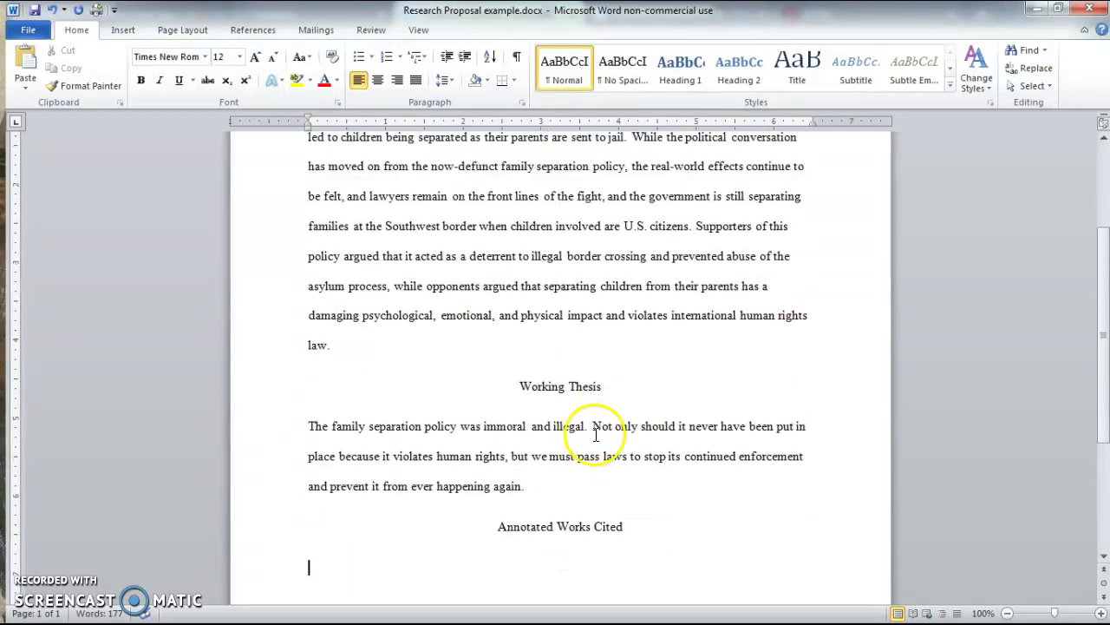
{"action": "scroll", "coordinate": [538, 191], "scroll_direction": "up", "scroll_amount": 3}
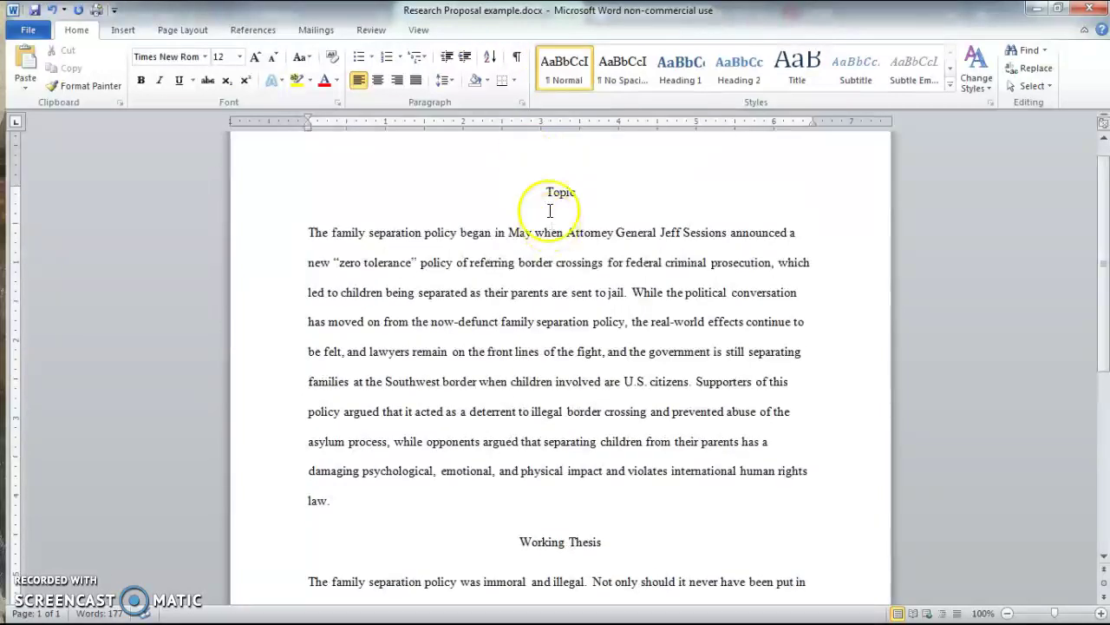
Examine the Topic paragraph of the proposal, highlighting its background, current situation and the supporters' and opponents' arguments.
{"action": "left_click_drag", "start_coordinate": [545, 192], "coordinate": [600, 189]}
{"action": "left_click_drag", "start_coordinate": [306, 231], "coordinate": [448, 349]}
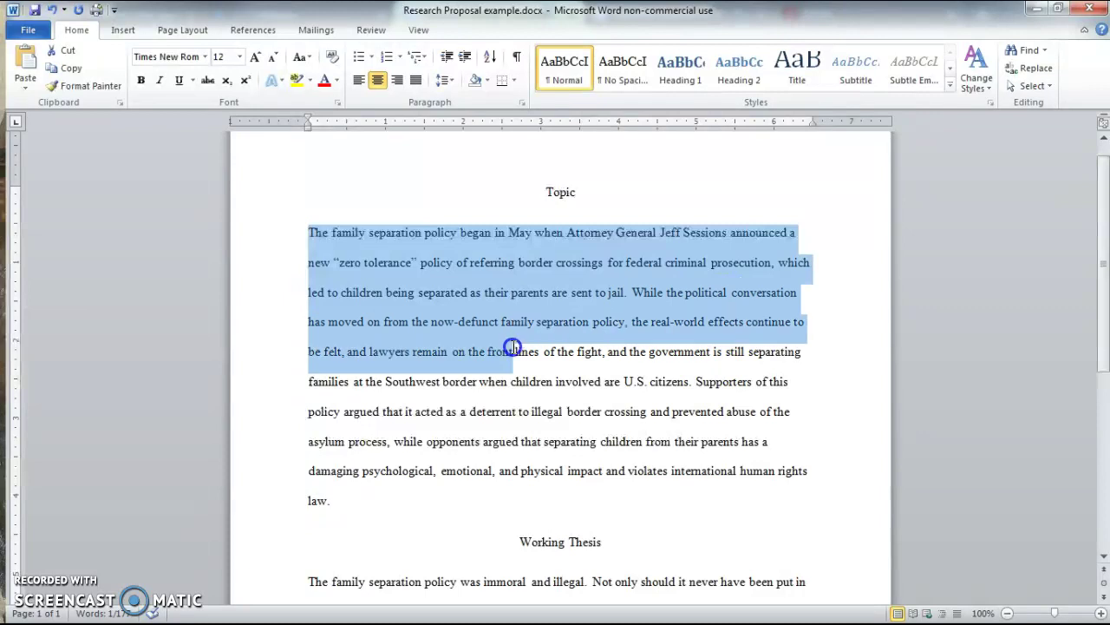
{"action": "left_click", "coordinate": [760, 386]}
{"action": "left_click_drag", "start_coordinate": [636, 293], "coordinate": [687, 388]}
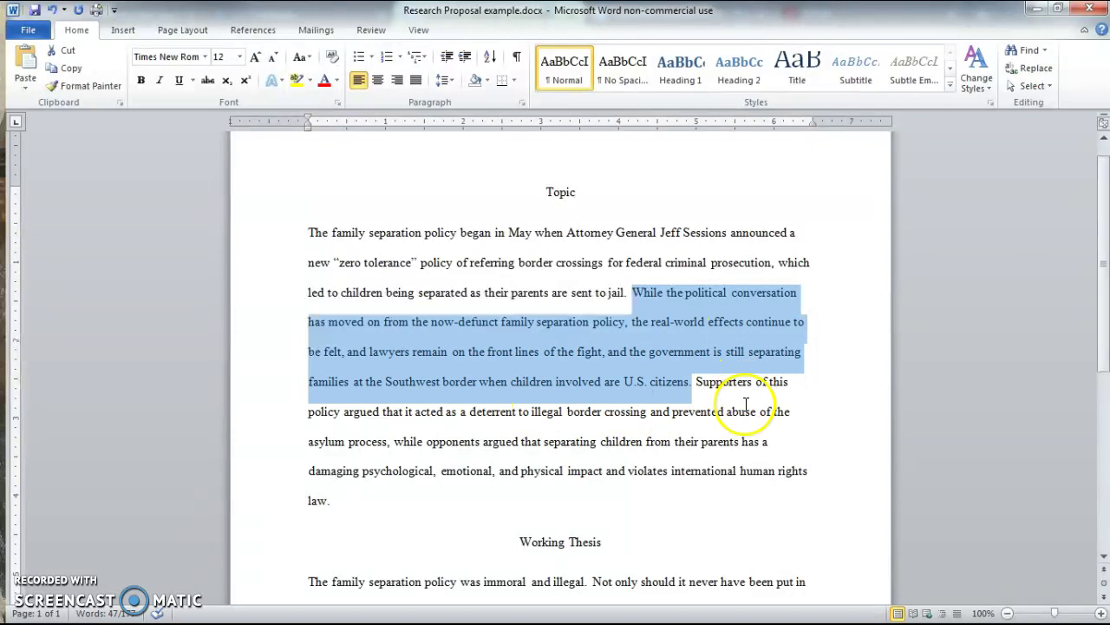
{"action": "left_click", "coordinate": [698, 382]}
{"action": "left_click_drag", "start_coordinate": [698, 382], "coordinate": [754, 518]}
{"action": "left_click", "coordinate": [433, 441]}
{"action": "scroll", "coordinate": [528, 390], "scroll_direction": "down", "scroll_amount": 3}
{"action": "left_click", "coordinate": [526, 388]}
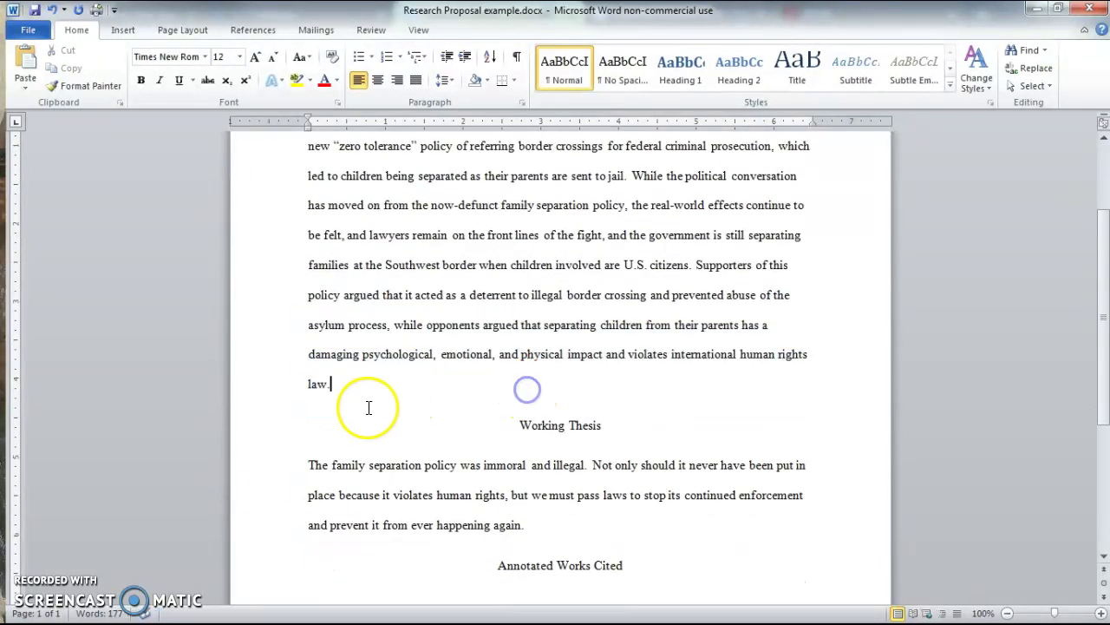
{"action": "scroll", "coordinate": [381, 433], "scroll_direction": "up", "scroll_amount": 3}
{"action": "left_click_drag", "start_coordinate": [368, 506], "coordinate": [292, 241]}
{"action": "scroll", "coordinate": [839, 314], "scroll_direction": "down", "scroll_amount": 3}
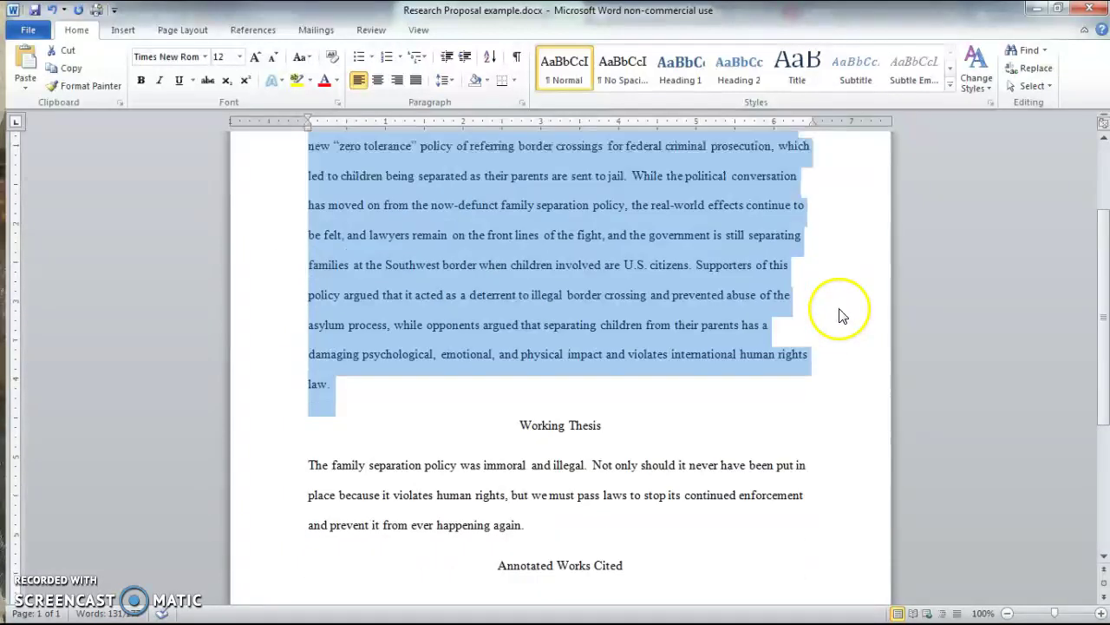
Examine the Working Thesis section, highlighting the whole thesis, its "and illegal" claim and the human rights and law-passing argument.
{"action": "scroll", "coordinate": [619, 431], "scroll_direction": "down", "scroll_amount": 3}
{"action": "left_click", "coordinate": [593, 314]}
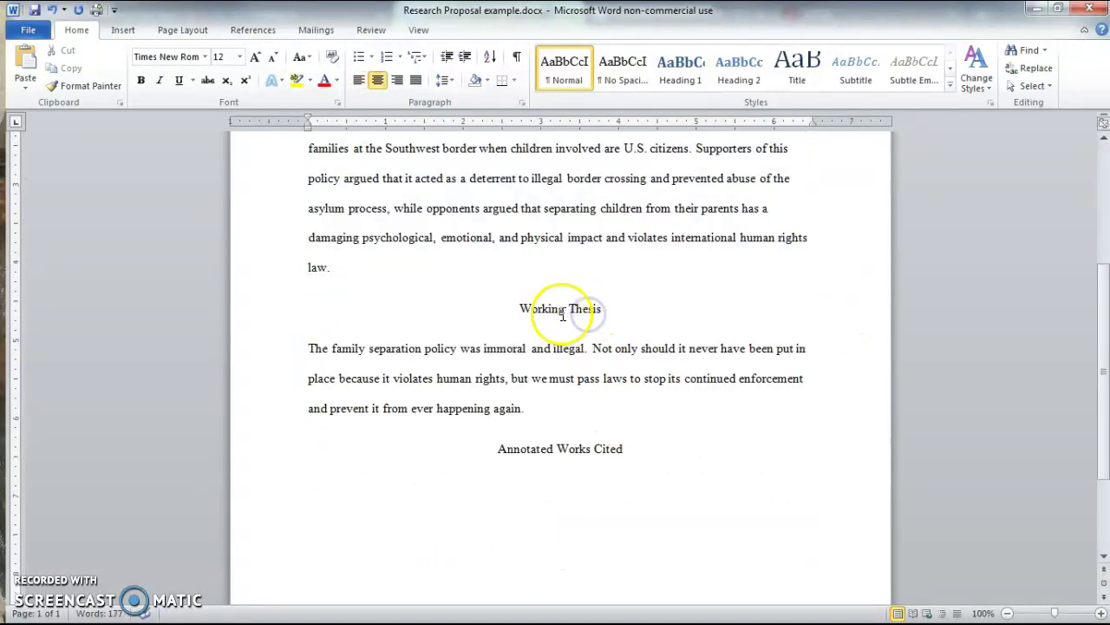
{"action": "left_click_drag", "start_coordinate": [570, 308], "coordinate": [617, 308]}
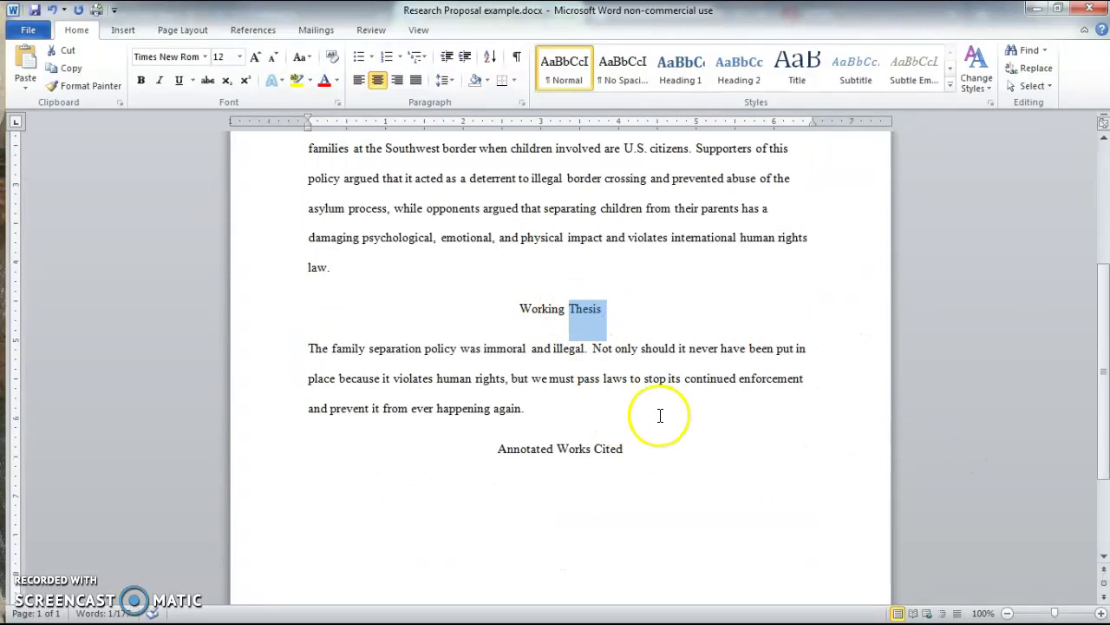
{"action": "left_click_drag", "start_coordinate": [310, 348], "coordinate": [523, 413]}
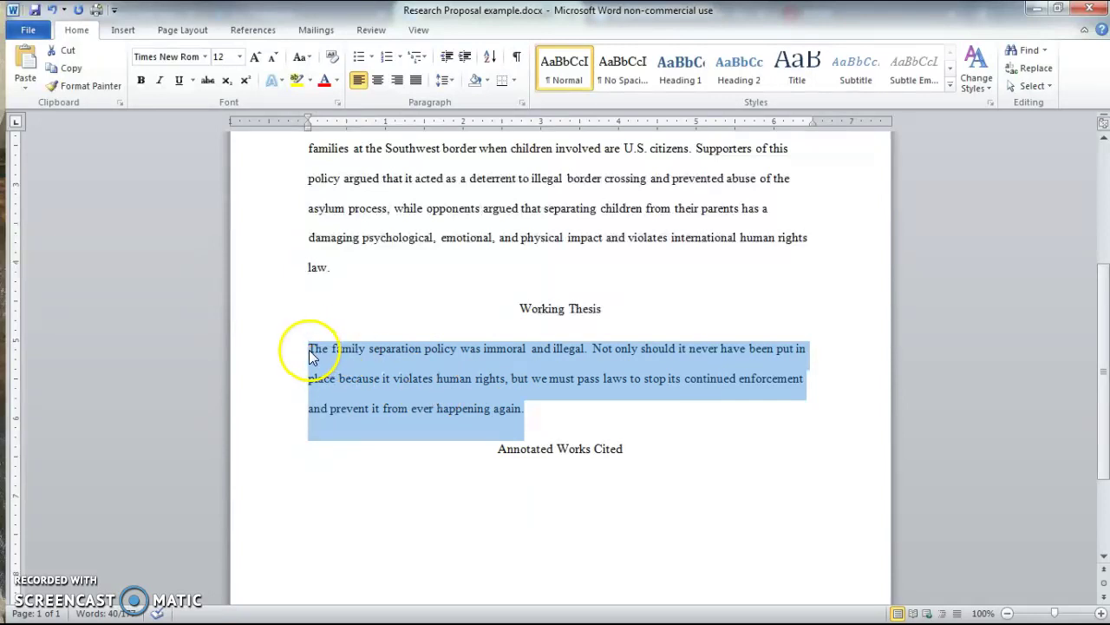
{"action": "left_click", "coordinate": [337, 392]}
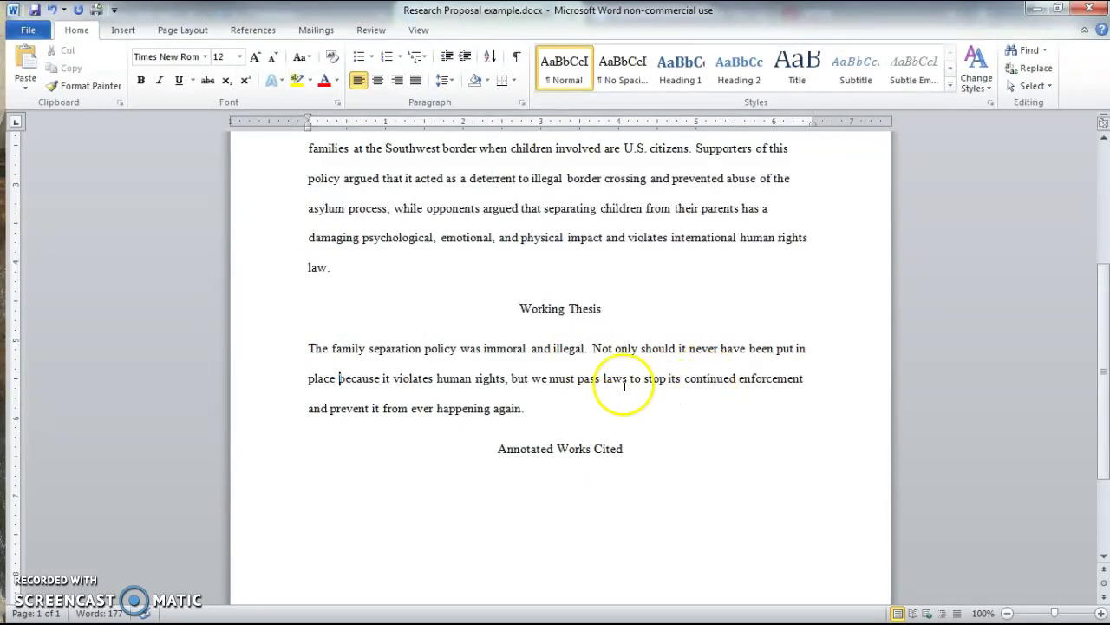
{"action": "left_click_drag", "start_coordinate": [576, 380], "coordinate": [281, 345]}
{"action": "left_click", "coordinate": [521, 409]}
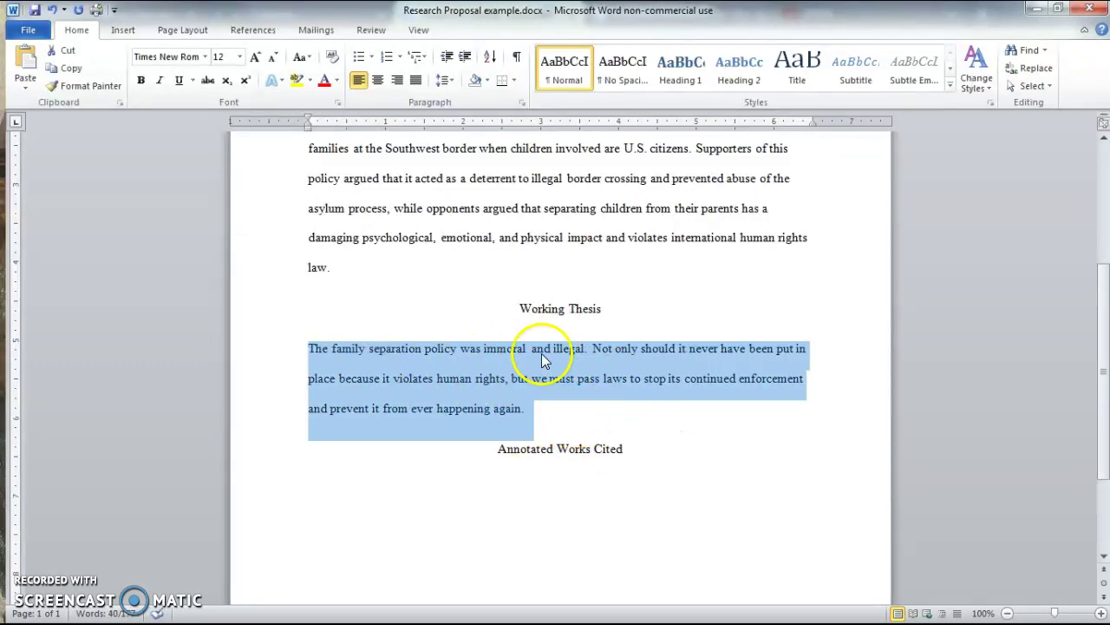
{"action": "left_click", "coordinate": [494, 361]}
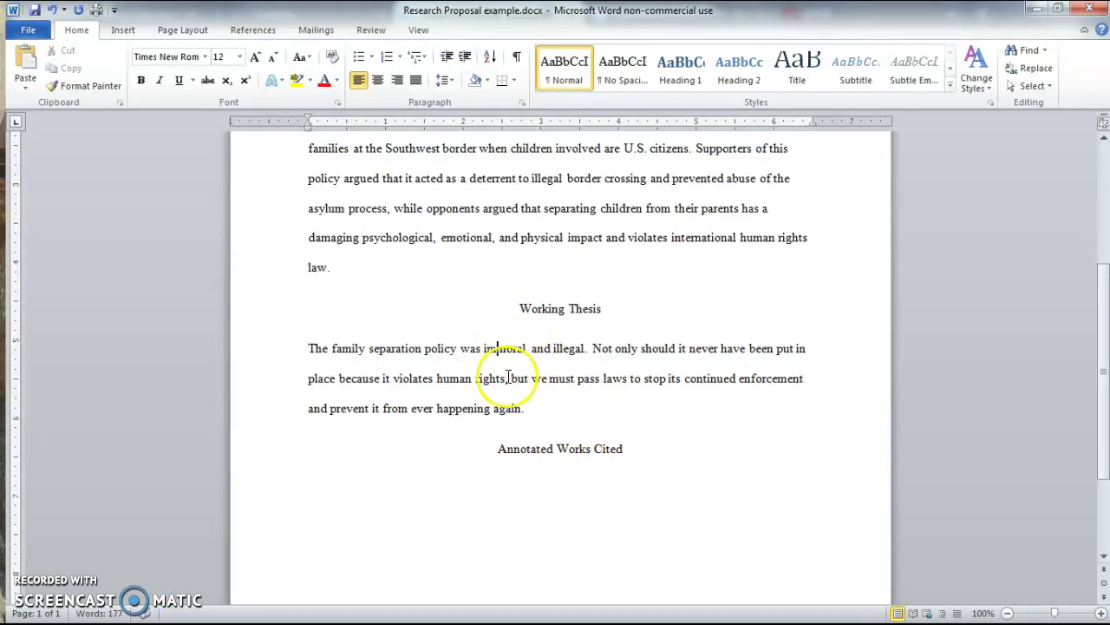
{"action": "left_click_drag", "start_coordinate": [533, 349], "coordinate": [581, 349]}
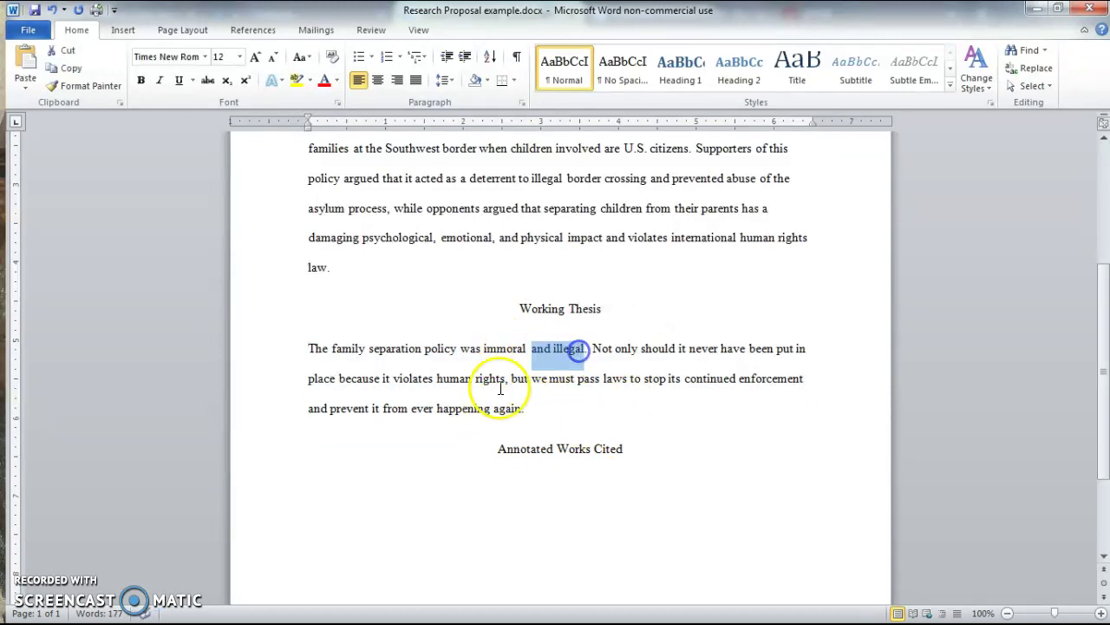
{"action": "left_click_drag", "start_coordinate": [394, 379], "coordinate": [660, 388]}
{"action": "left_click", "coordinate": [631, 380]}
{"action": "left_click", "coordinate": [751, 410]}
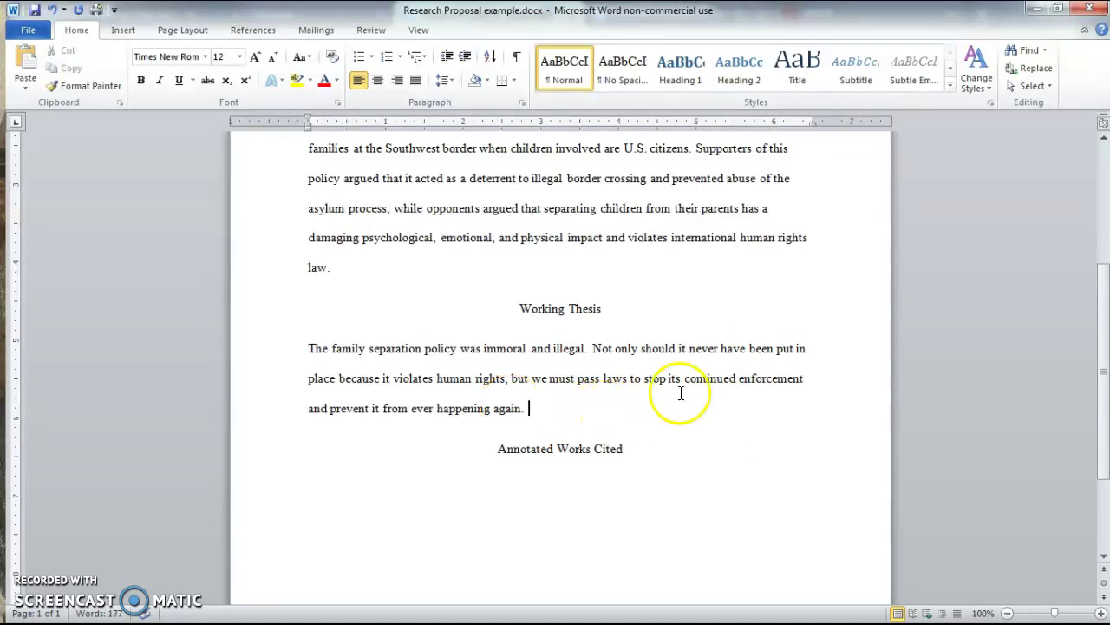
Paste the copied MLA citation on a new line below the Annotated Works Cited heading, using merged formatting to retain its italics.
{"action": "scroll", "coordinate": [659, 373], "scroll_direction": "down", "scroll_amount": 3}
{"action": "left_click", "coordinate": [328, 364]}
{"action": "right_click", "coordinate": [325, 368]}
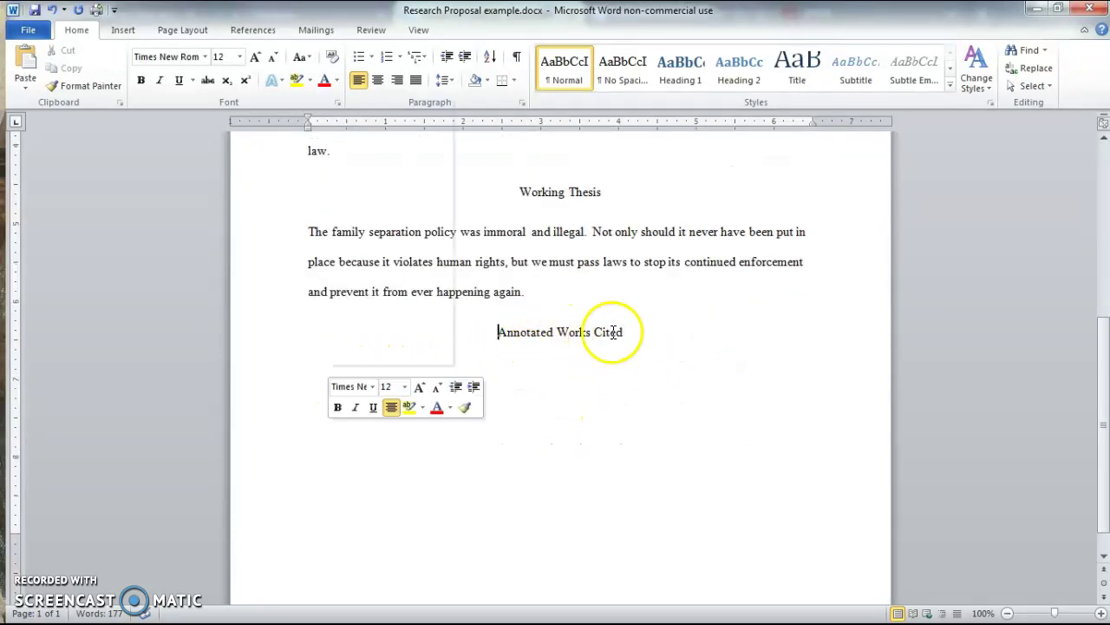
{"action": "left_click", "coordinate": [634, 331]}
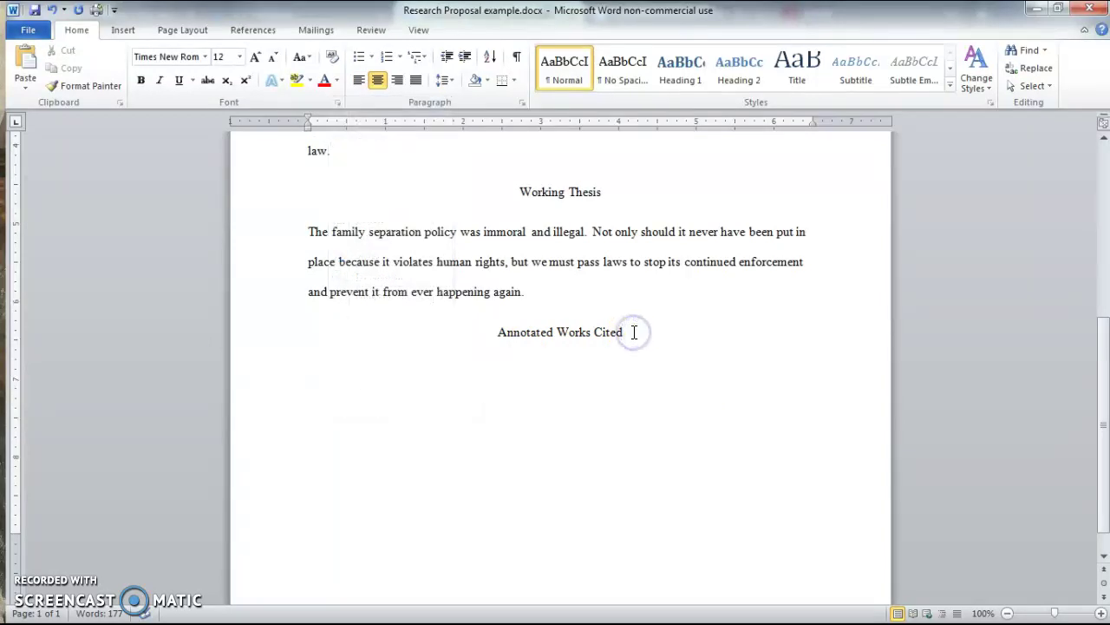
{"action": "key", "text": "Return"}
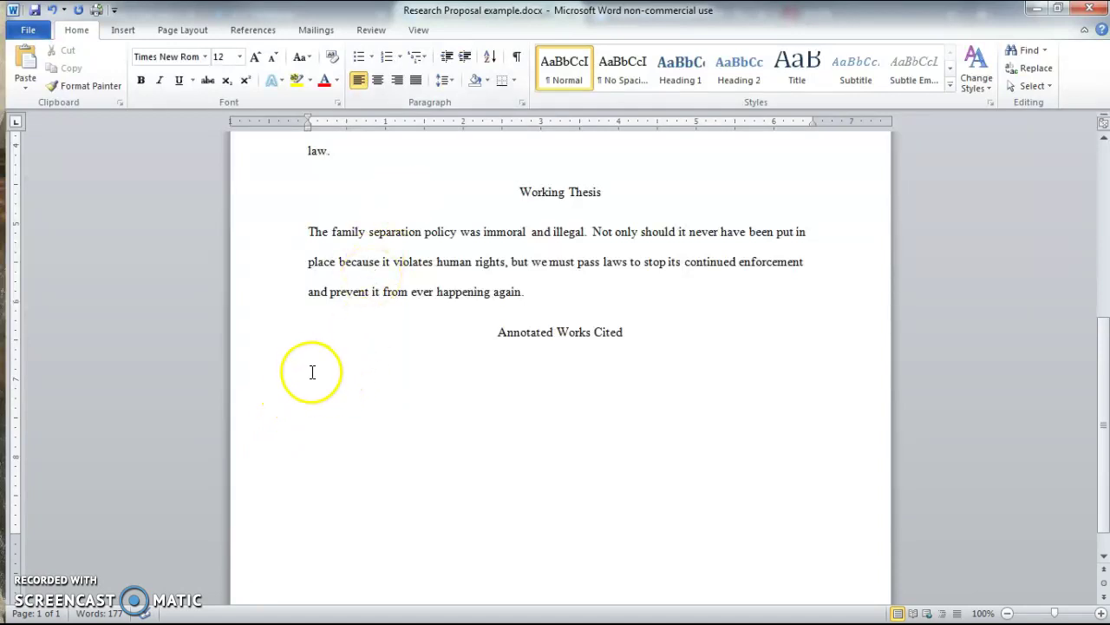
{"action": "right_click", "coordinate": [308, 376]}
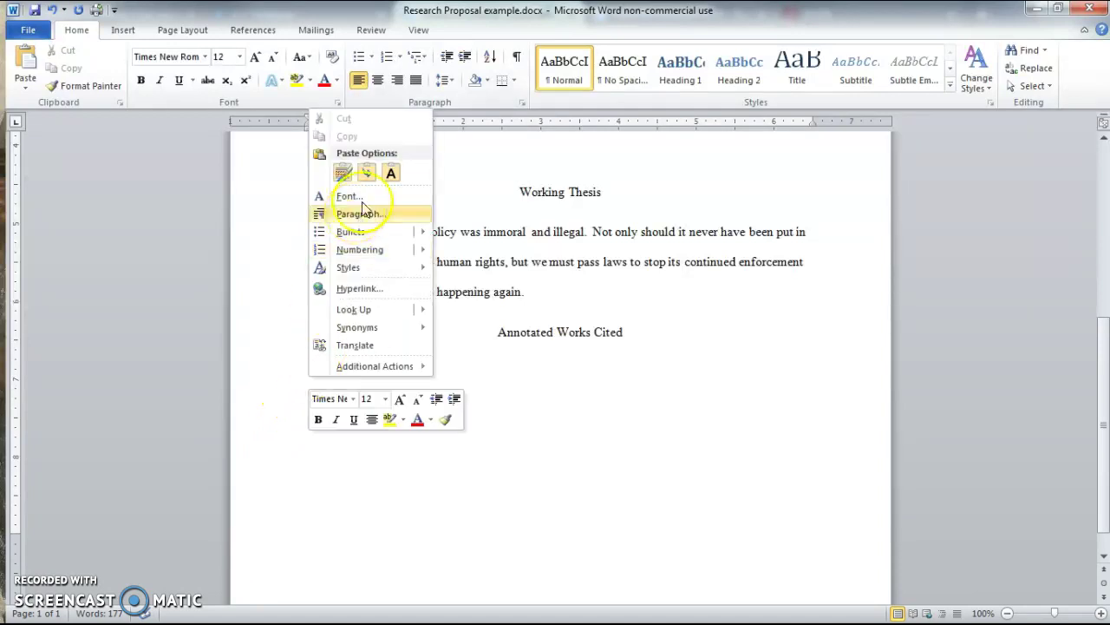
{"action": "left_click", "coordinate": [582, 519]}
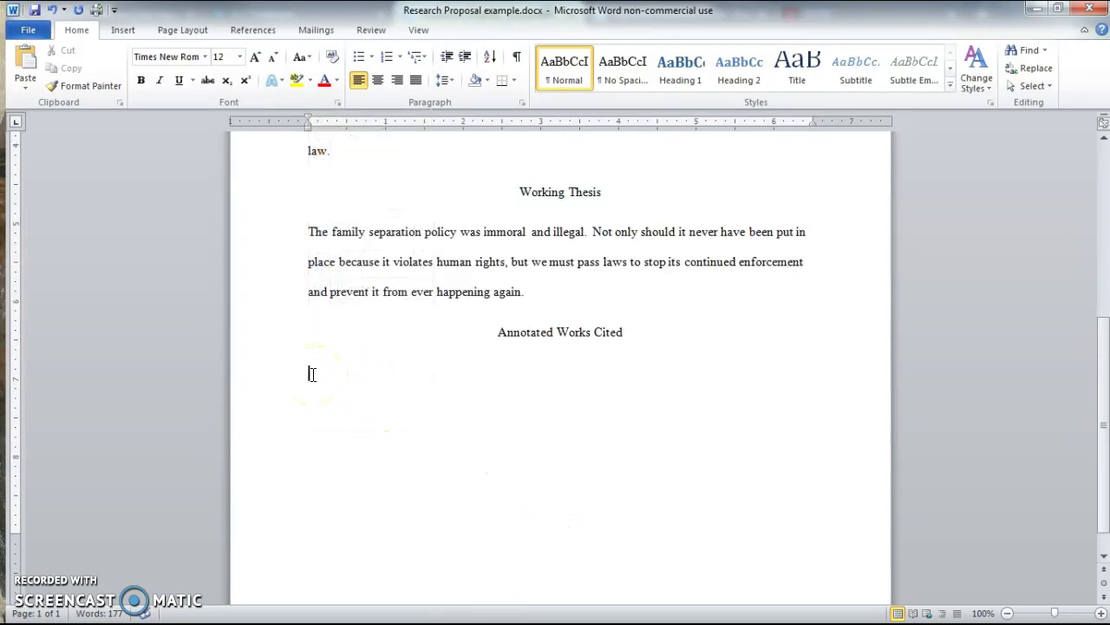
{"action": "right_click", "coordinate": [309, 373]}
{"action": "left_click", "coordinate": [396, 170]}
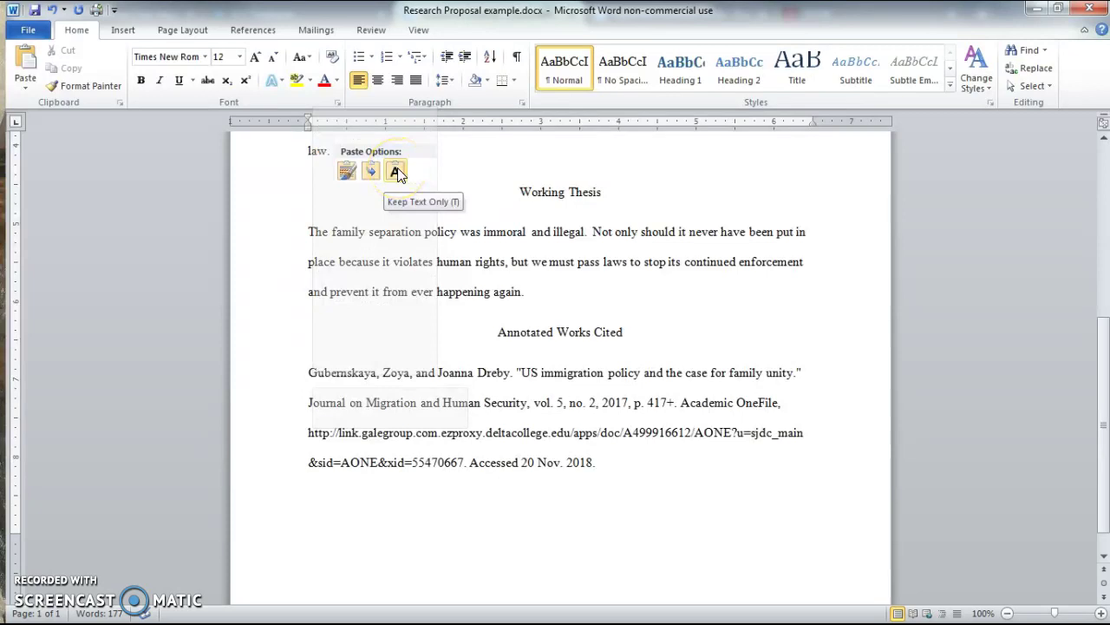
{"action": "left_click", "coordinate": [346, 172]}
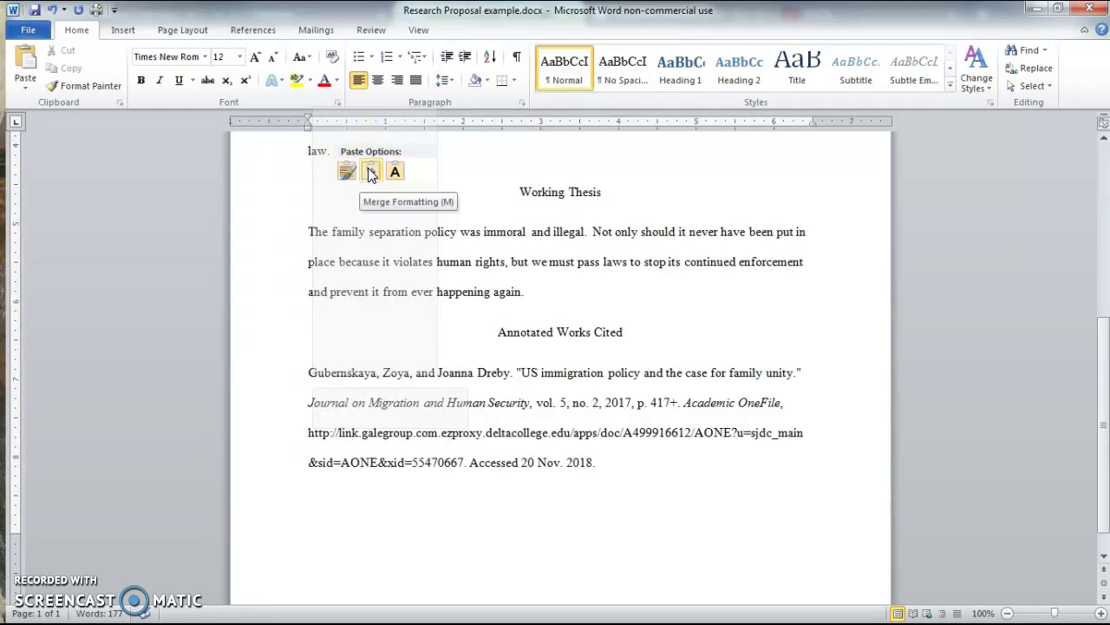
{"action": "left_click", "coordinate": [371, 172]}
Check the italicized journal title and database name in the pasted citation.
{"action": "left_click_drag", "start_coordinate": [307, 402], "coordinate": [509, 402]}
{"action": "left_click_drag", "start_coordinate": [683, 403], "coordinate": [772, 407]}
{"action": "left_click", "coordinate": [657, 476]}
Apply a hanging indent to the pasted citation through the paragraph settings.
{"action": "left_click_drag", "start_coordinate": [627, 460], "coordinate": [293, 377]}
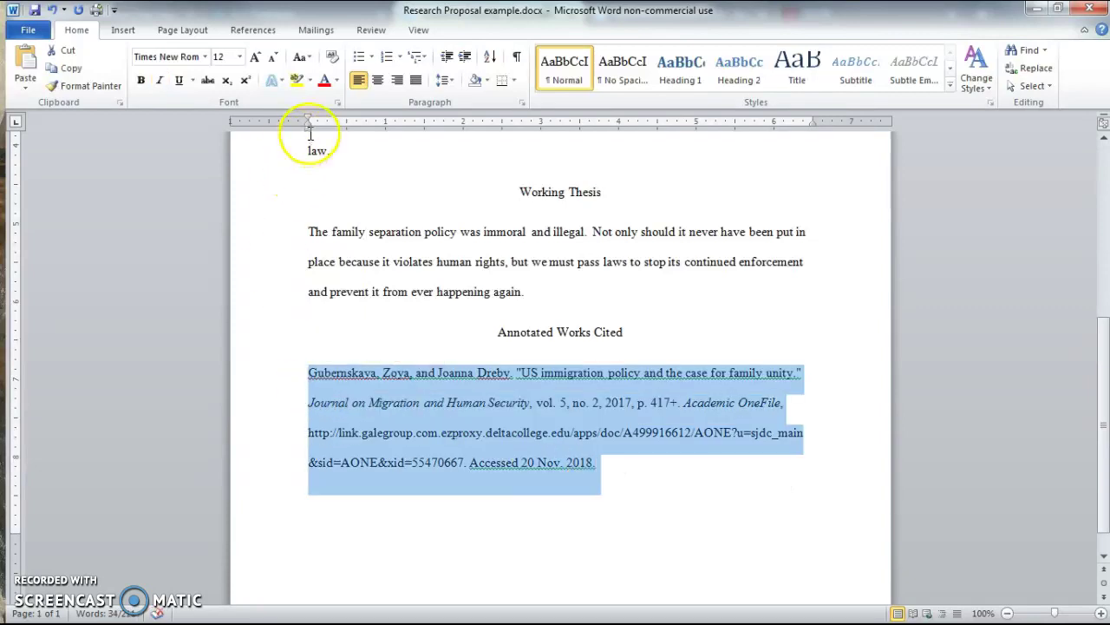
{"action": "left_click_drag", "start_coordinate": [310, 127], "coordinate": [347, 124]}
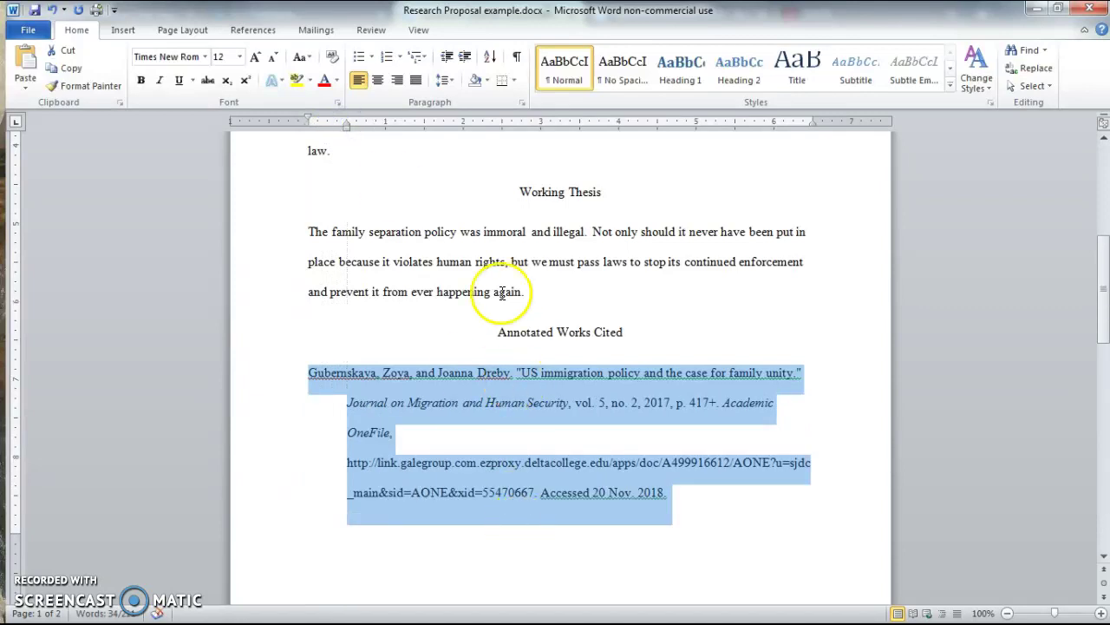
{"action": "left_click", "coordinate": [57, 9]}
{"action": "left_click", "coordinate": [520, 100]}
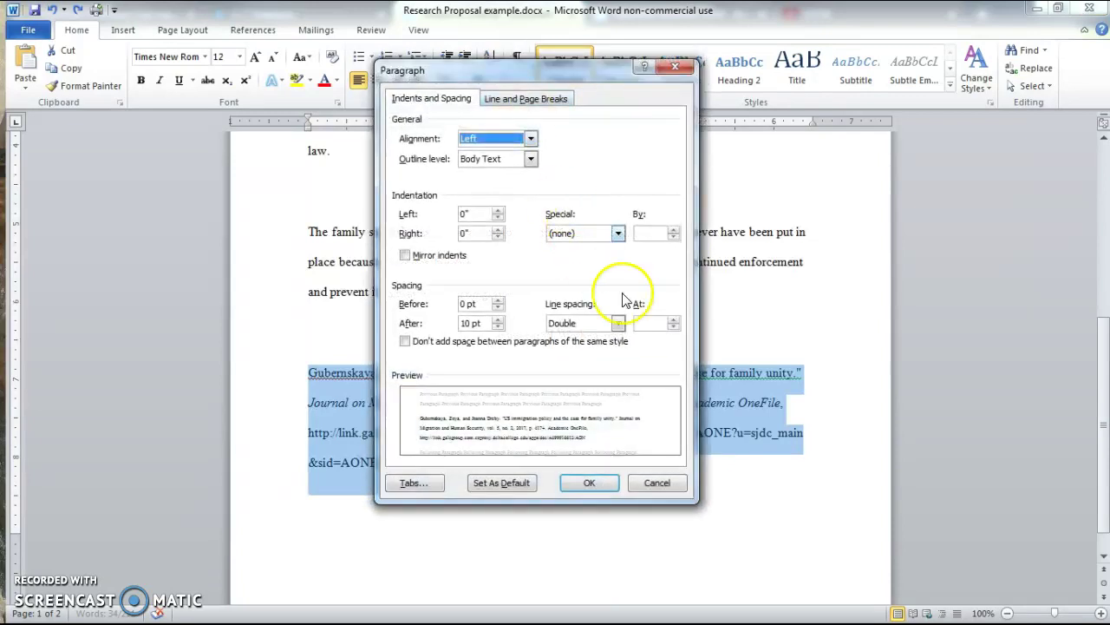
{"action": "left_click", "coordinate": [619, 234]}
{"action": "left_click", "coordinate": [605, 269]}
{"action": "left_click", "coordinate": [589, 483]}
Add "This source makes the argument that the separation policy was harmful to children." after the citation, correcting the misspelled "policy".
{"action": "left_click", "coordinate": [676, 494]}
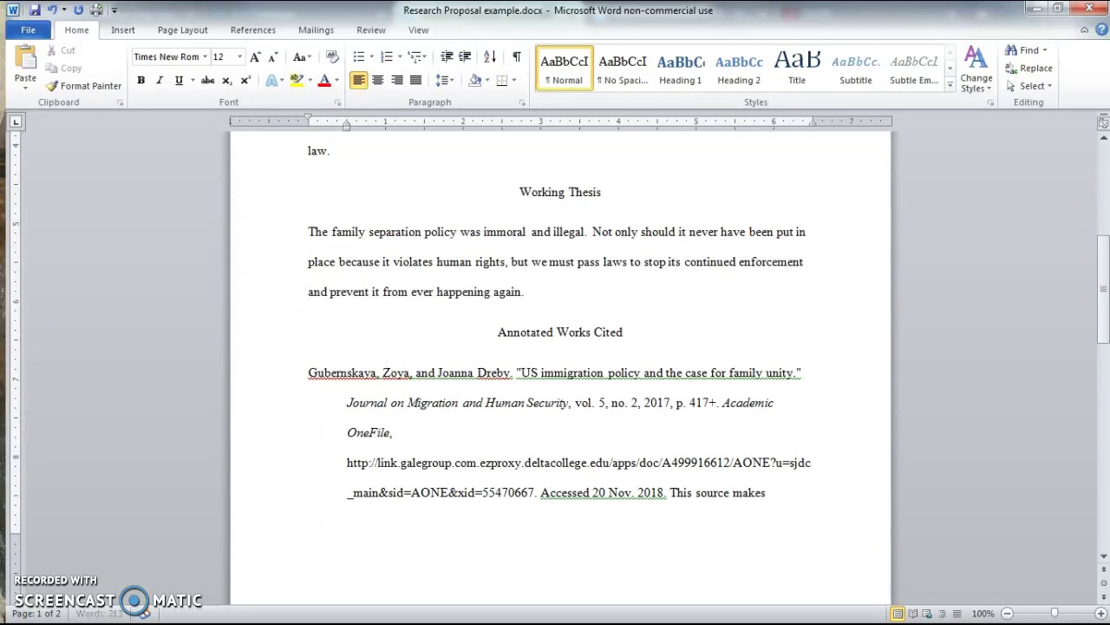
{"action": "type", "text": "gument that the separation po;licy was harmful to children."}
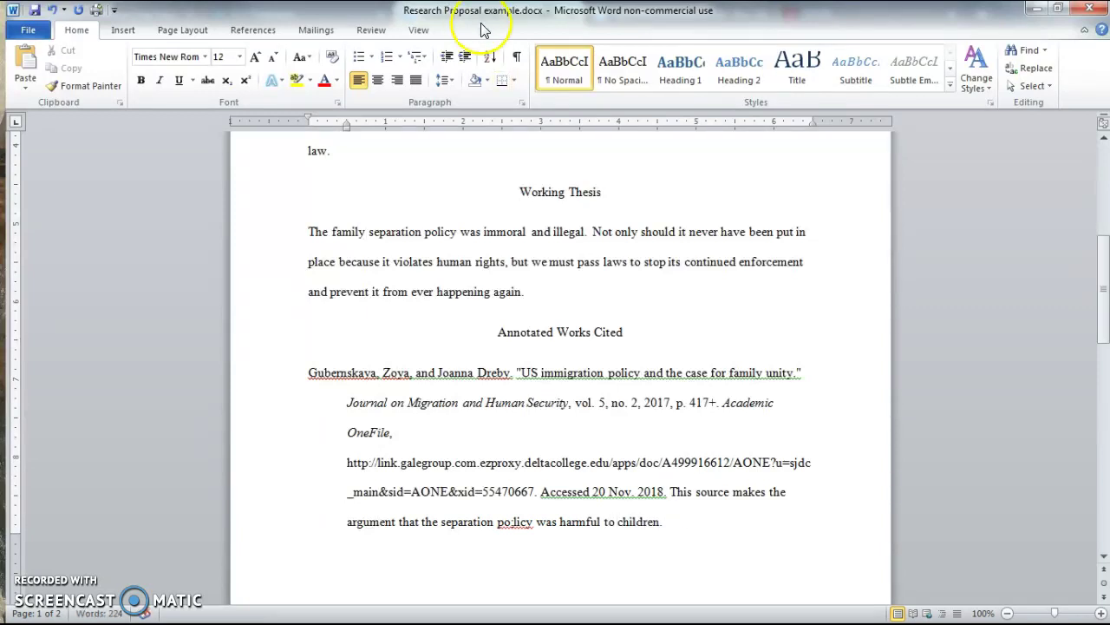
{"action": "left_click", "coordinate": [514, 522]}
{"action": "key", "text": "BackSpace"}
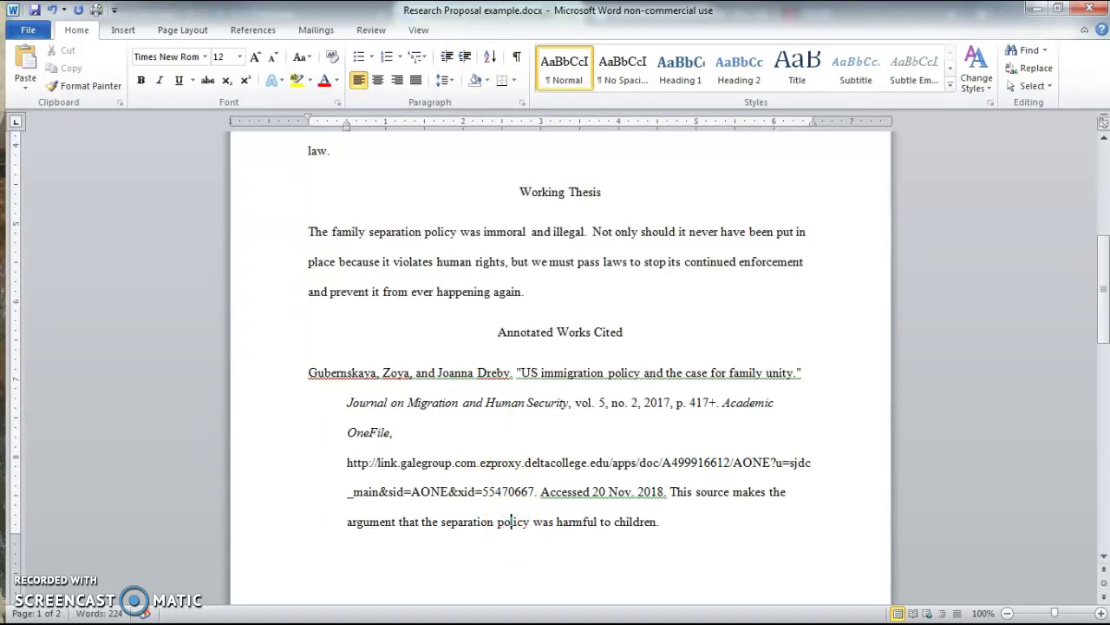
Continue the annotation with "This article will be useful when I argue that the policy was immoral.".
{"action": "left_click", "coordinate": [672, 525]}
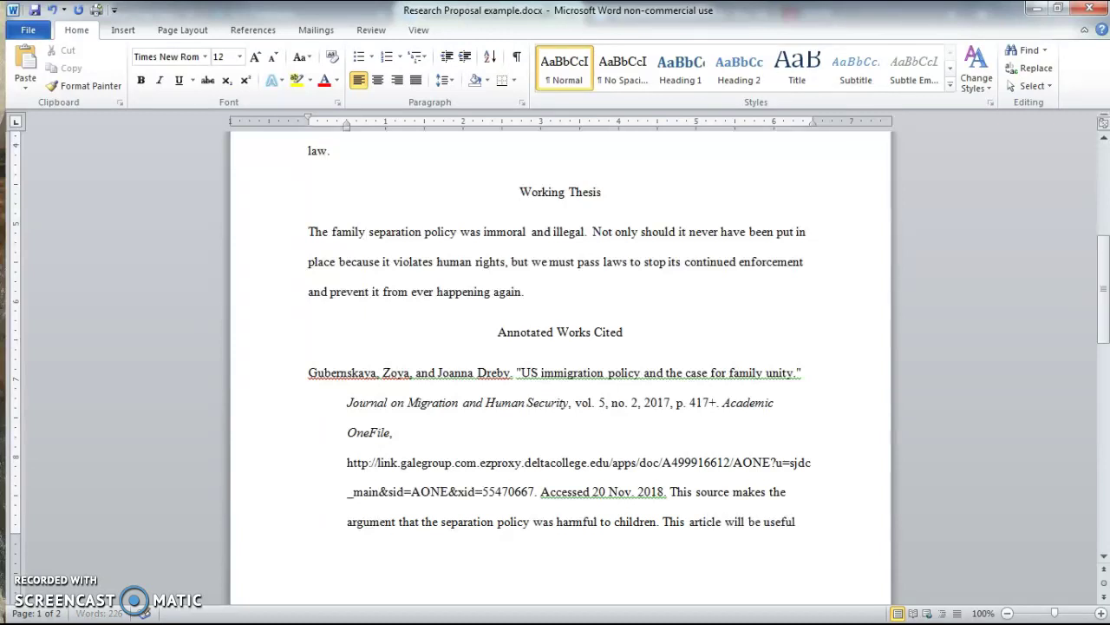
{"action": "type", "text": "hen"}
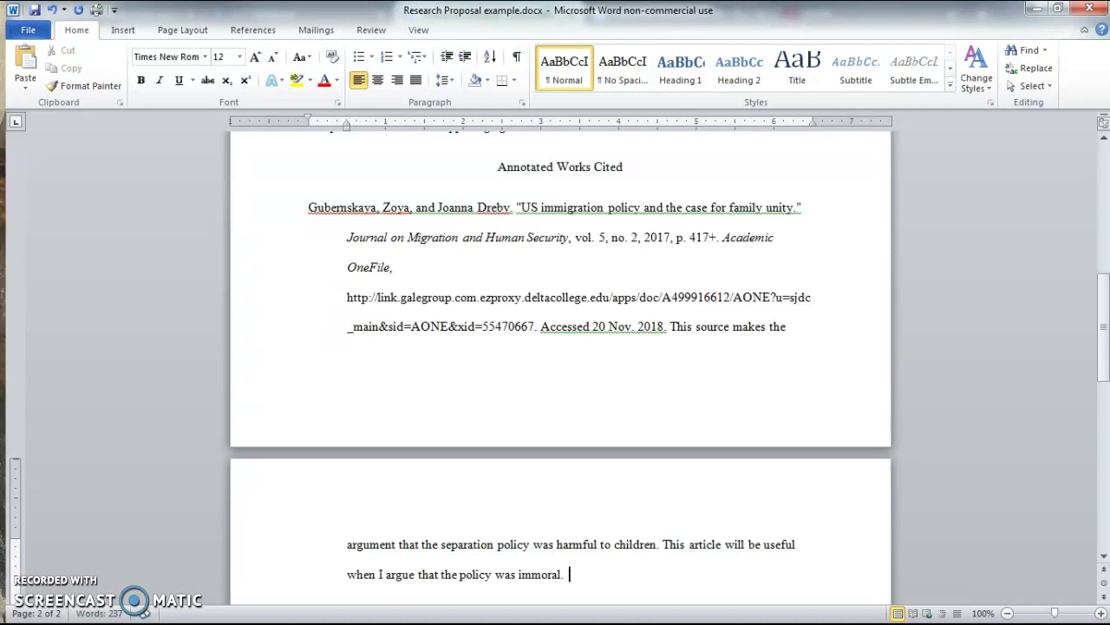
Review the works cited entry across both pages, highlighting the annotation that follows the citation.
{"action": "scroll", "coordinate": [582, 384], "scroll_direction": "up", "scroll_amount": 5}
{"action": "scroll", "coordinate": [585, 477], "scroll_direction": "down", "scroll_amount": 3}
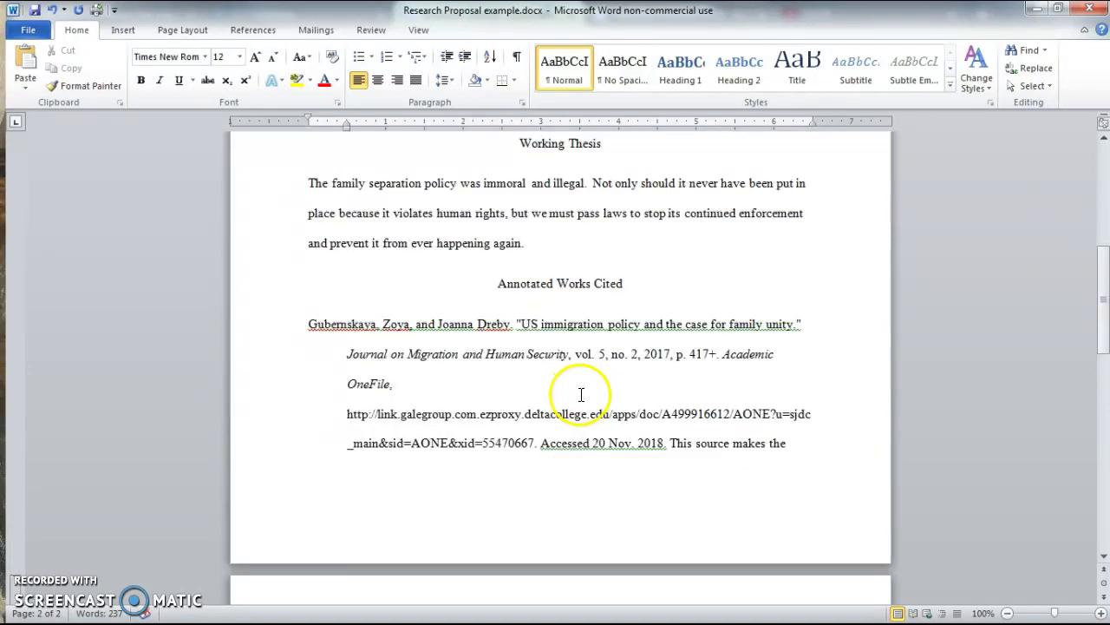
{"action": "left_click_drag", "start_coordinate": [670, 443], "coordinate": [628, 573]}
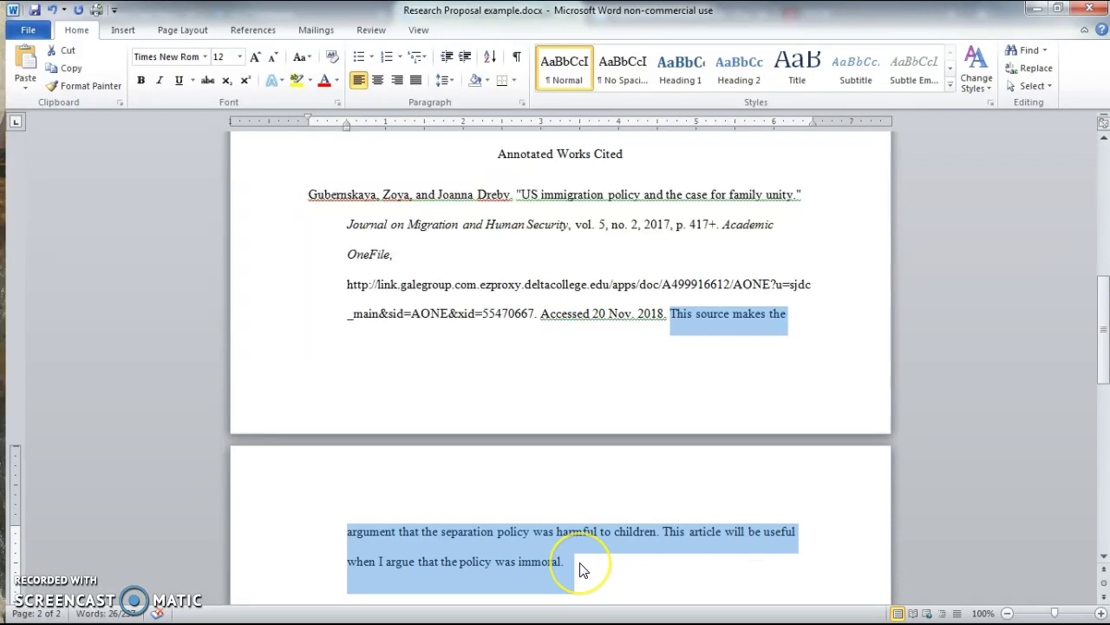
{"action": "left_click", "coordinate": [599, 565]}
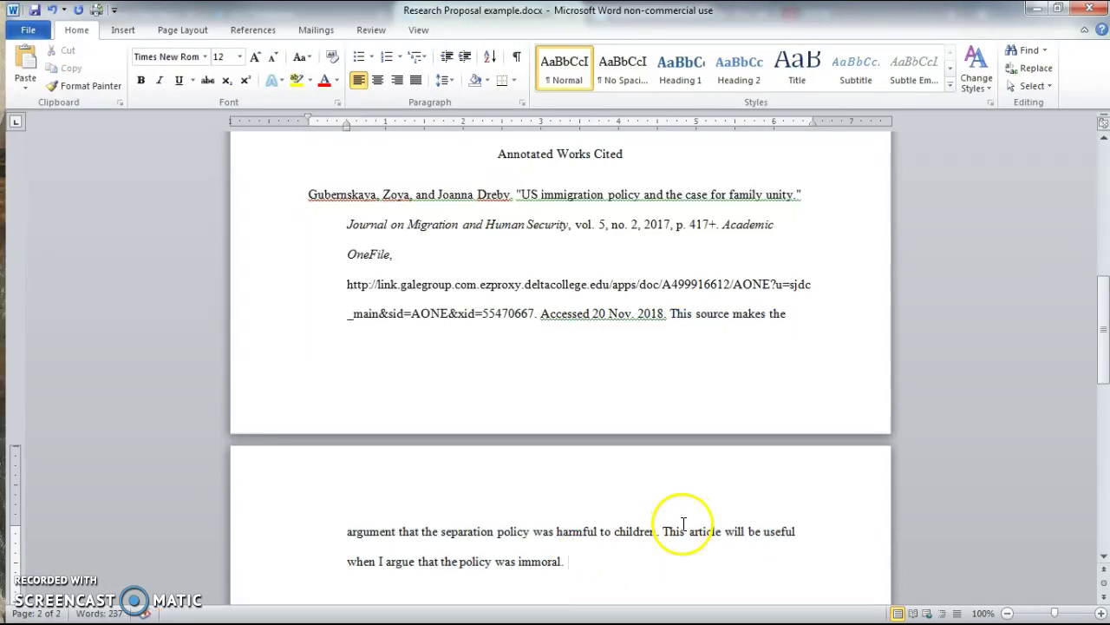
{"action": "scroll", "coordinate": [651, 322], "scroll_direction": "down", "scroll_amount": 1}
{"action": "scroll", "coordinate": [650, 334], "scroll_direction": "up", "scroll_amount": 3}
{"action": "scroll", "coordinate": [649, 335], "scroll_direction": "down", "scroll_amount": 4}
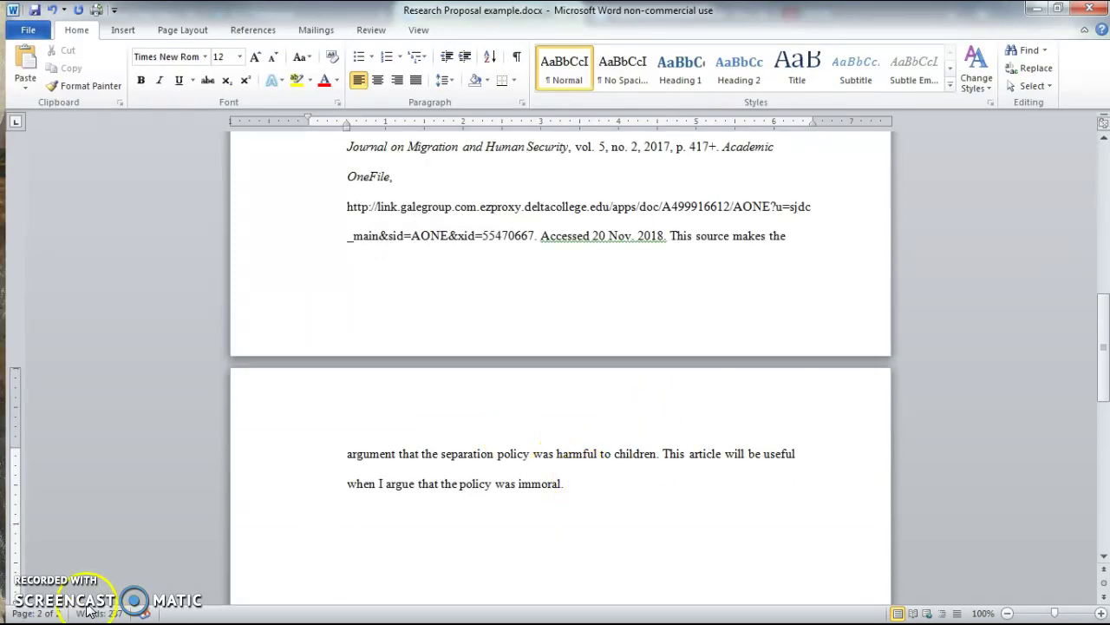
{"action": "scroll", "coordinate": [318, 520], "scroll_direction": "down", "scroll_amount": 1}
{"action": "scroll", "coordinate": [318, 521], "scroll_direction": "up", "scroll_amount": 2}
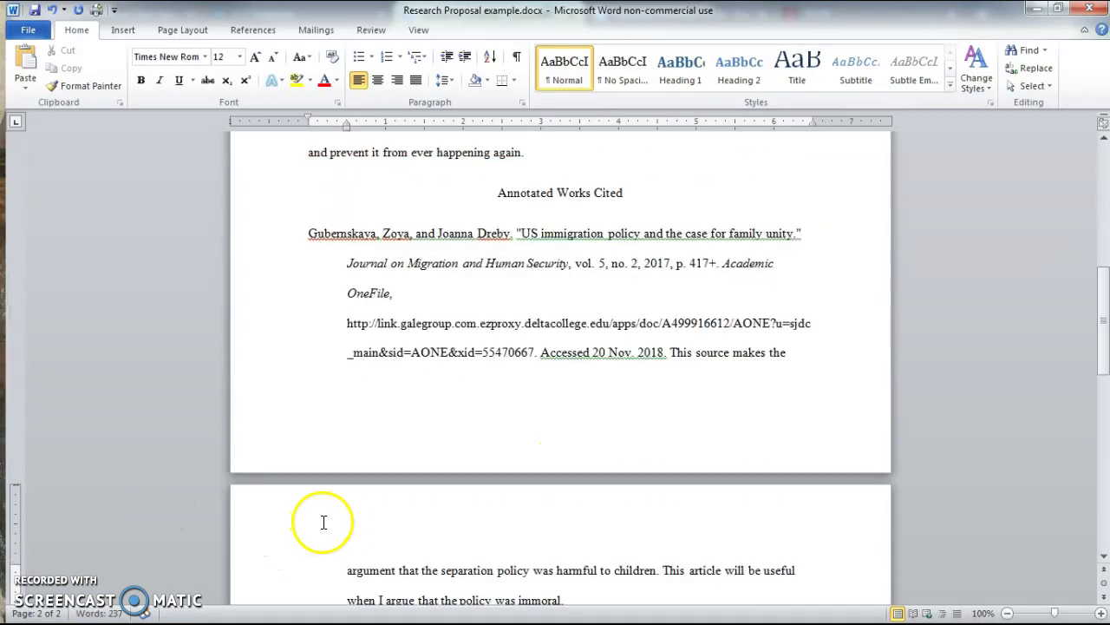
{"action": "scroll", "coordinate": [354, 521], "scroll_direction": "down", "scroll_amount": 2}
{"action": "scroll", "coordinate": [354, 521], "scroll_direction": "up", "scroll_amount": 3}
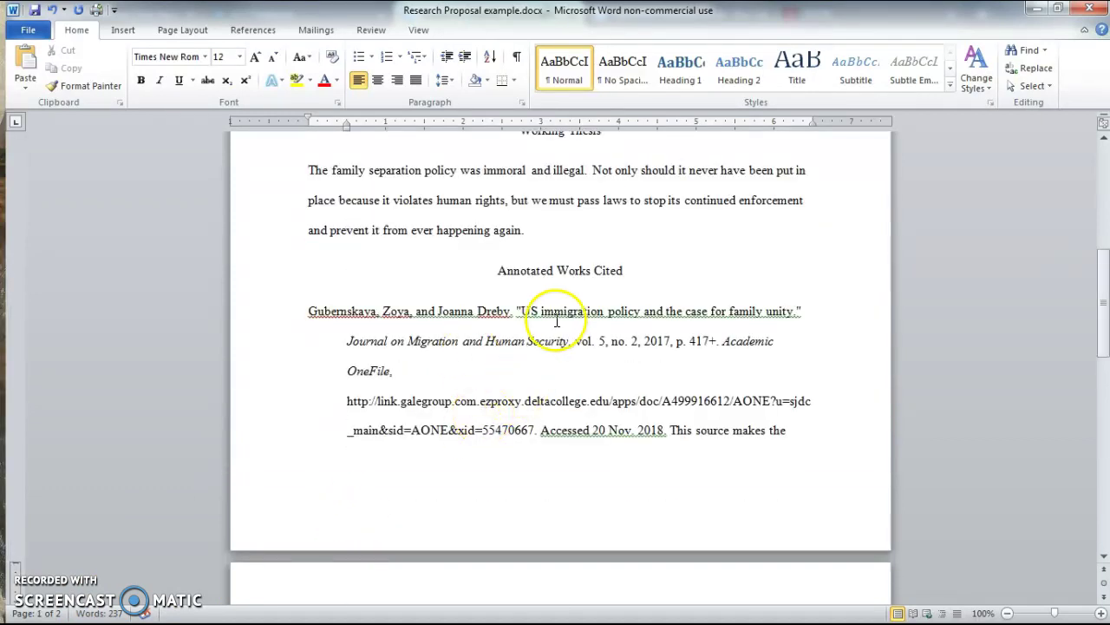
Switch to Chrome, dismiss the citation window and close the Academic OneFile and Expanded Academic ASAP pages, leaving JSTOR open.
{"action": "left_click_drag", "start_coordinate": [626, 17], "coordinate": [0, 208]}
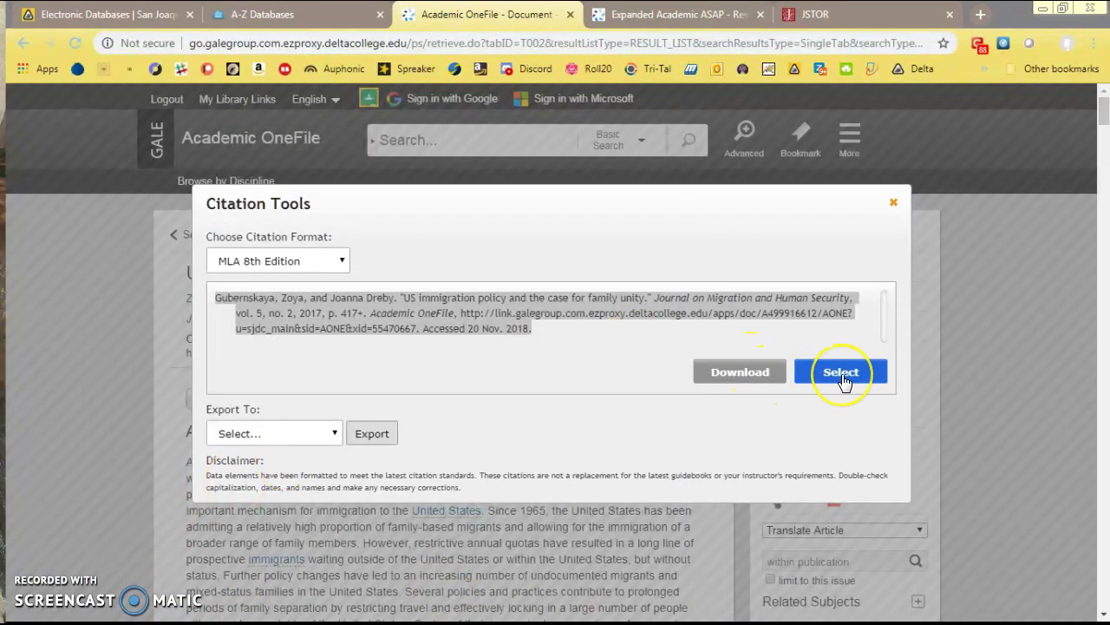
{"action": "left_click", "coordinate": [894, 202]}
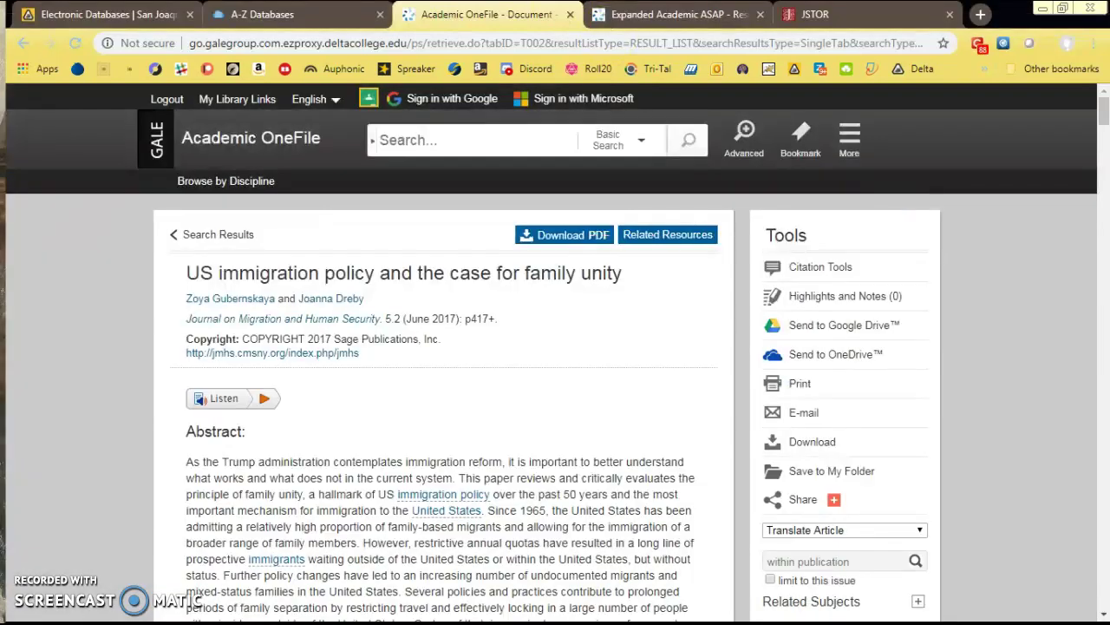
{"action": "left_click", "coordinate": [570, 15]}
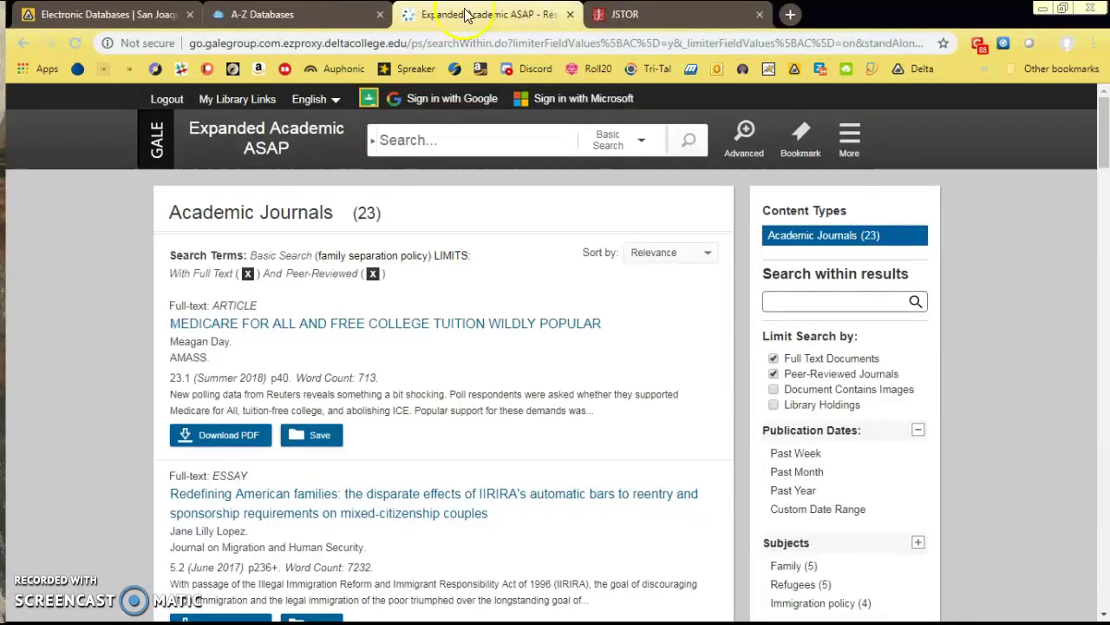
{"action": "left_click", "coordinate": [570, 15]}
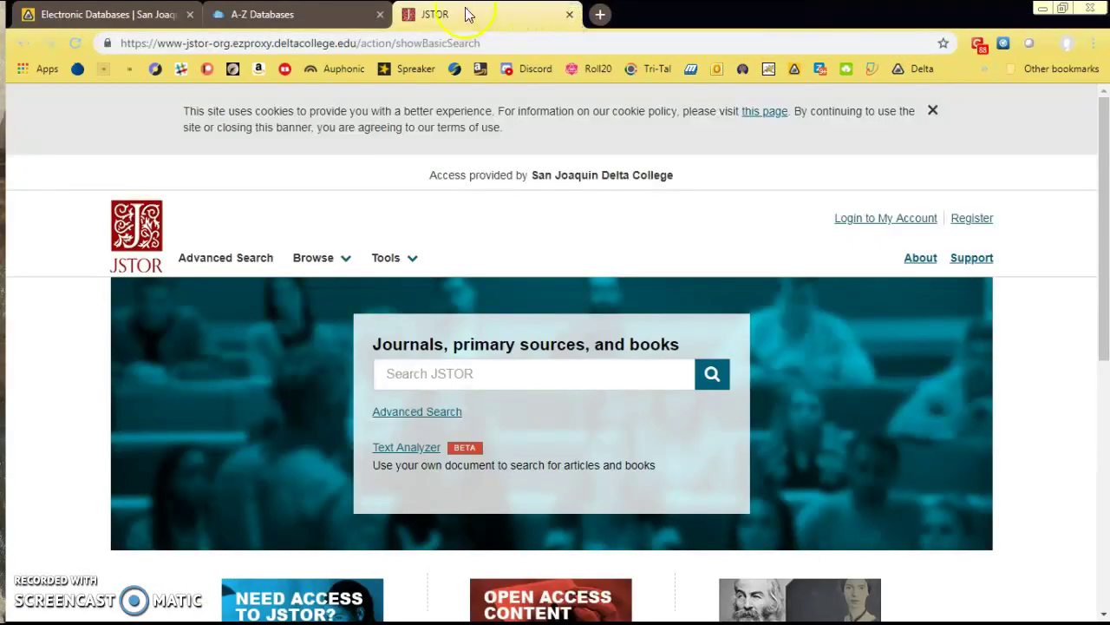
Search JSTOR for "family separation".
{"action": "left_click", "coordinate": [439, 373]}
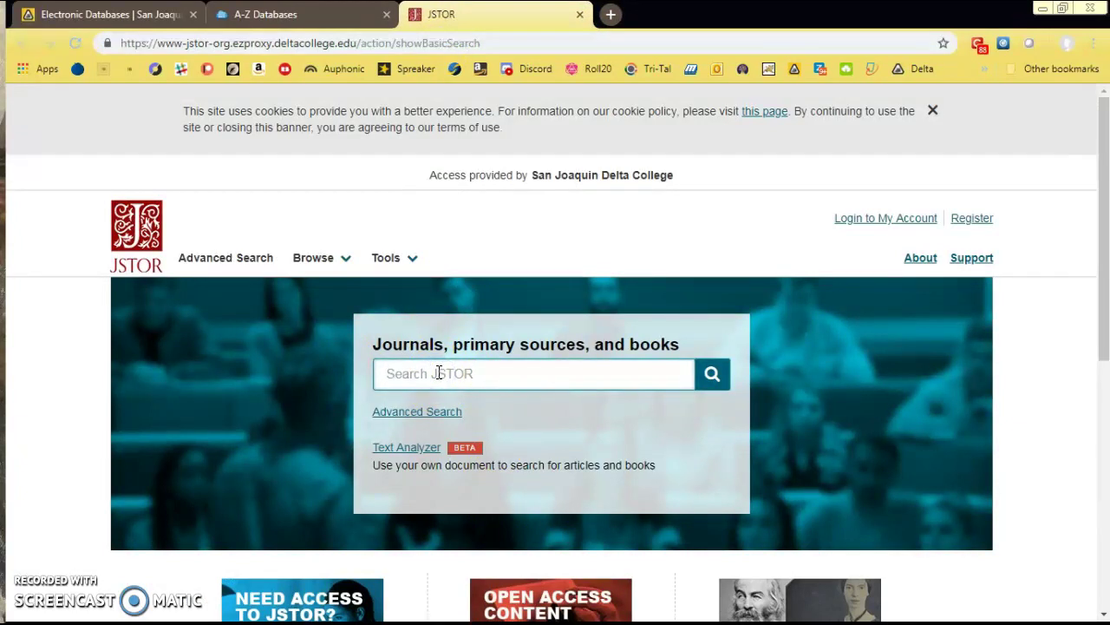
{"action": "type", "text": "family separation"}
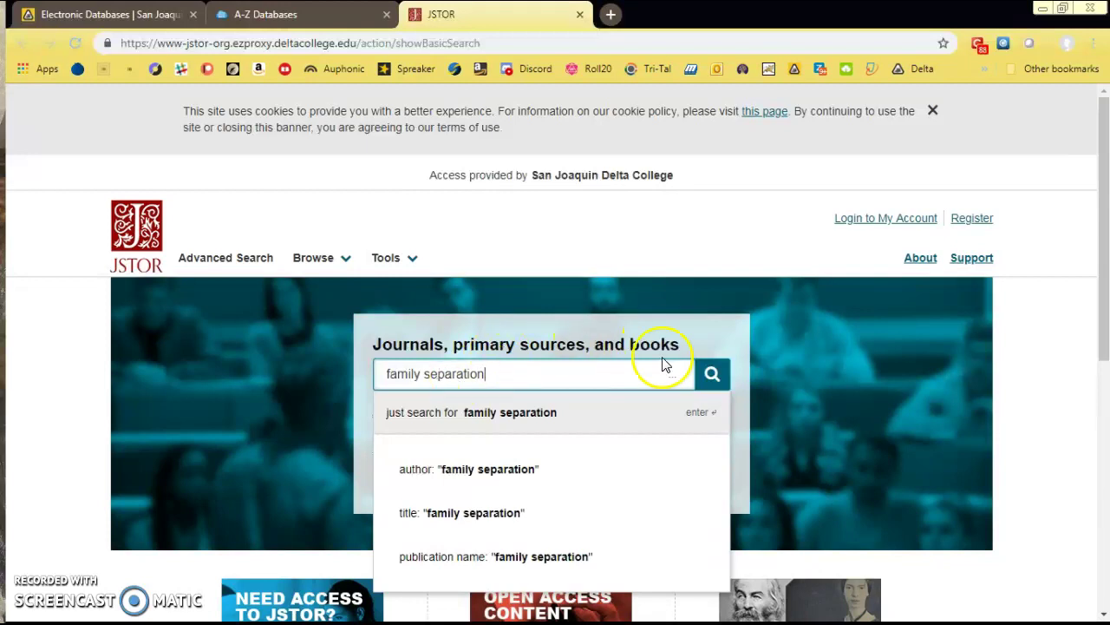
{"action": "left_click", "coordinate": [715, 380]}
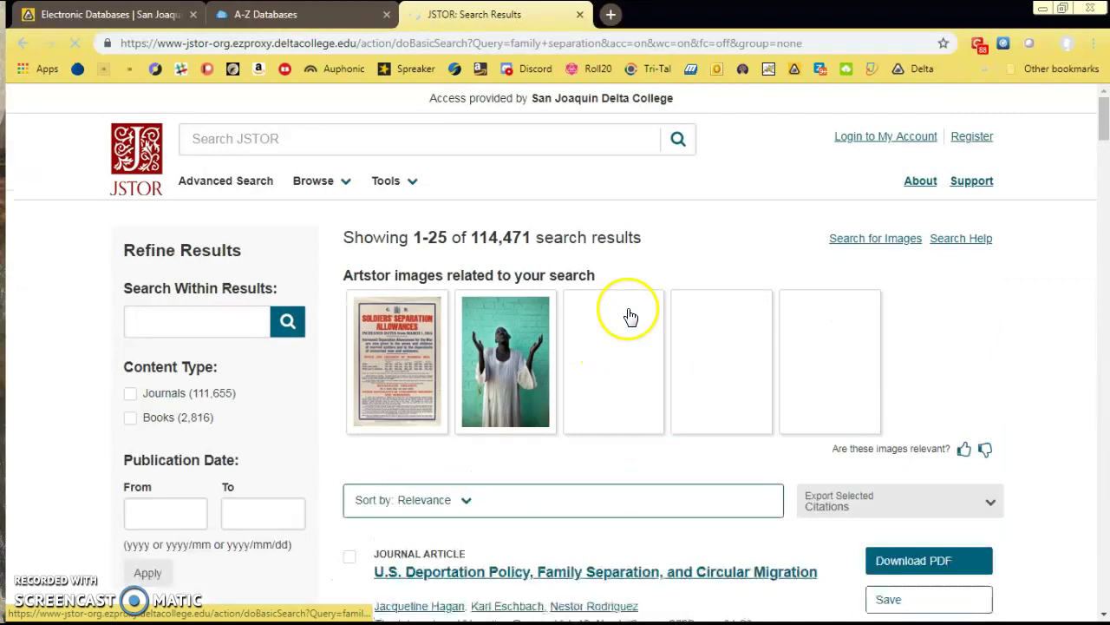
Look through the JSTOR results for family separation, examining the article titles, journals, dates and topics.
{"action": "scroll", "coordinate": [550, 478], "scroll_direction": "down", "scroll_amount": 3}
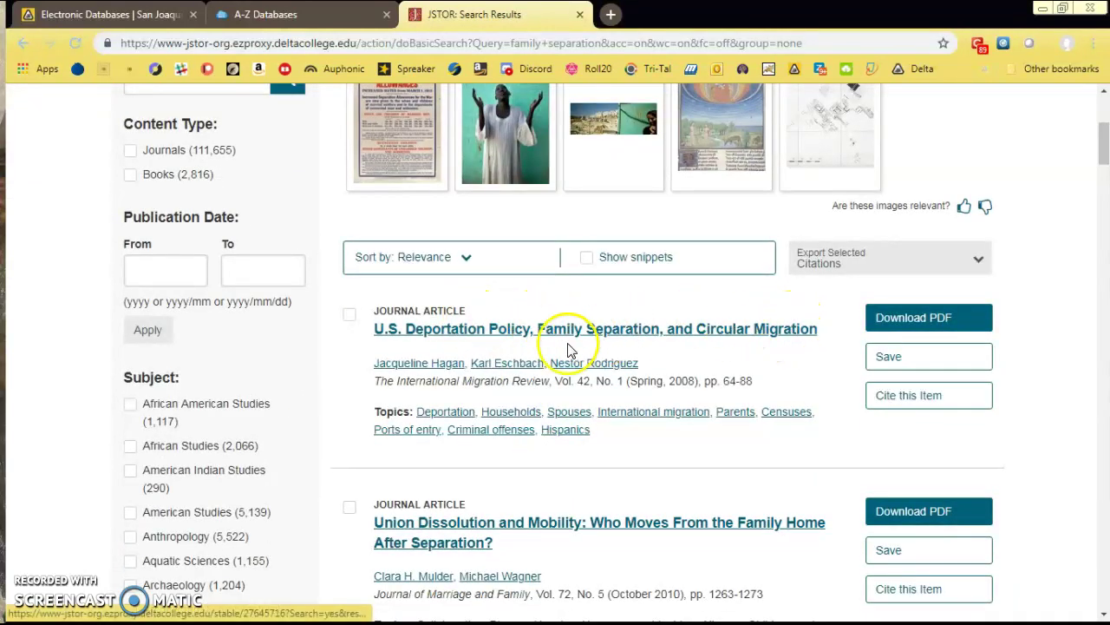
{"action": "scroll", "coordinate": [755, 343], "scroll_direction": "down", "scroll_amount": 2}
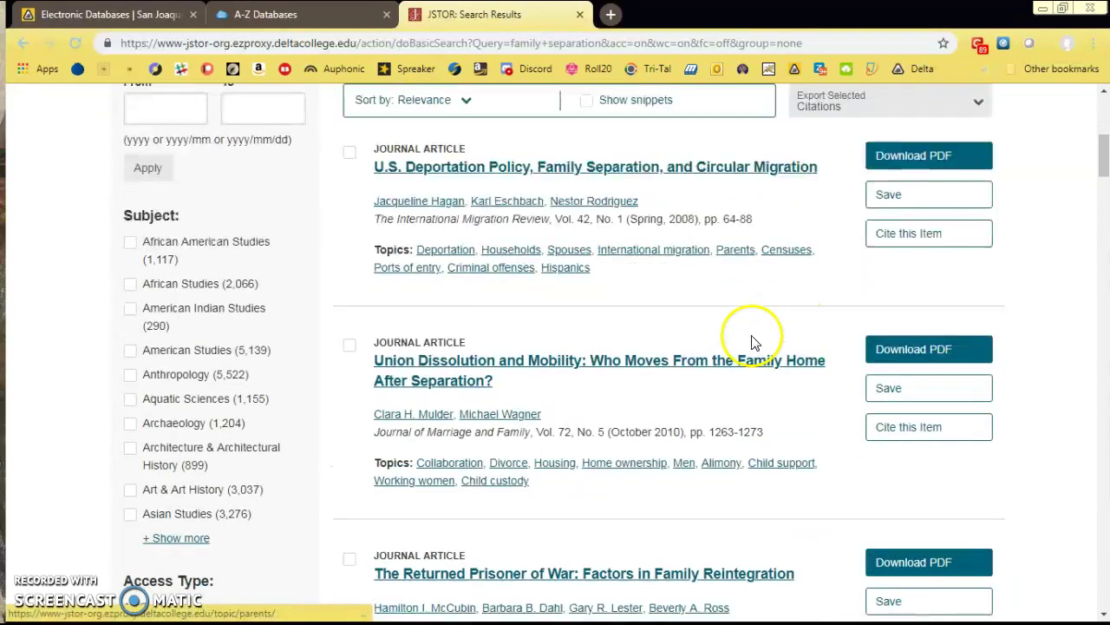
{"action": "scroll", "coordinate": [625, 371], "scroll_direction": "down", "scroll_amount": 4}
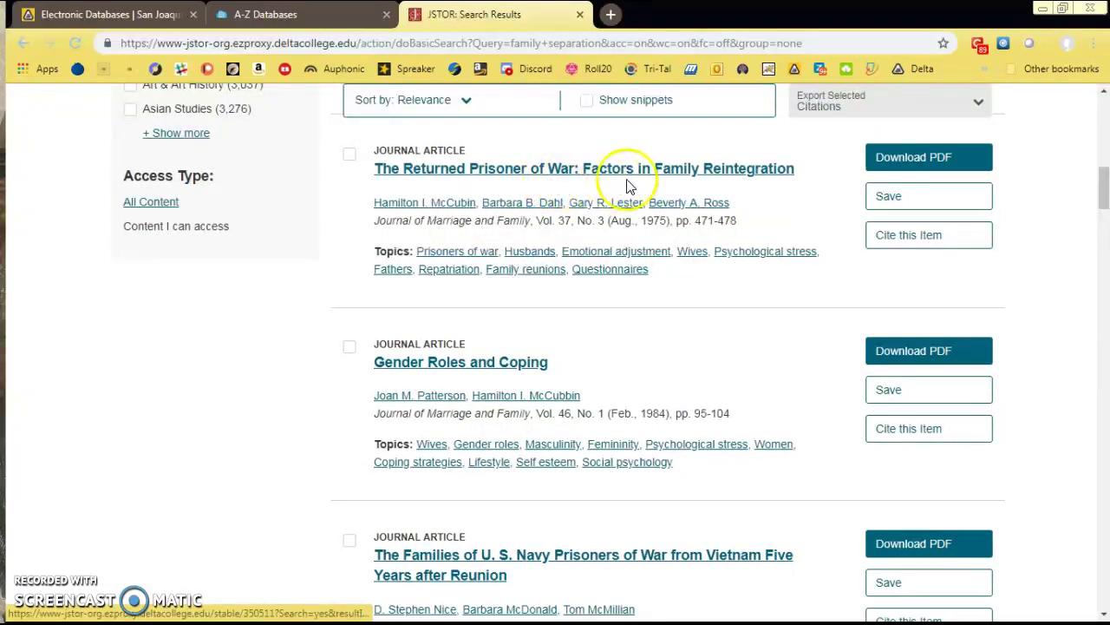
{"action": "scroll", "coordinate": [625, 241], "scroll_direction": "down", "scroll_amount": 2}
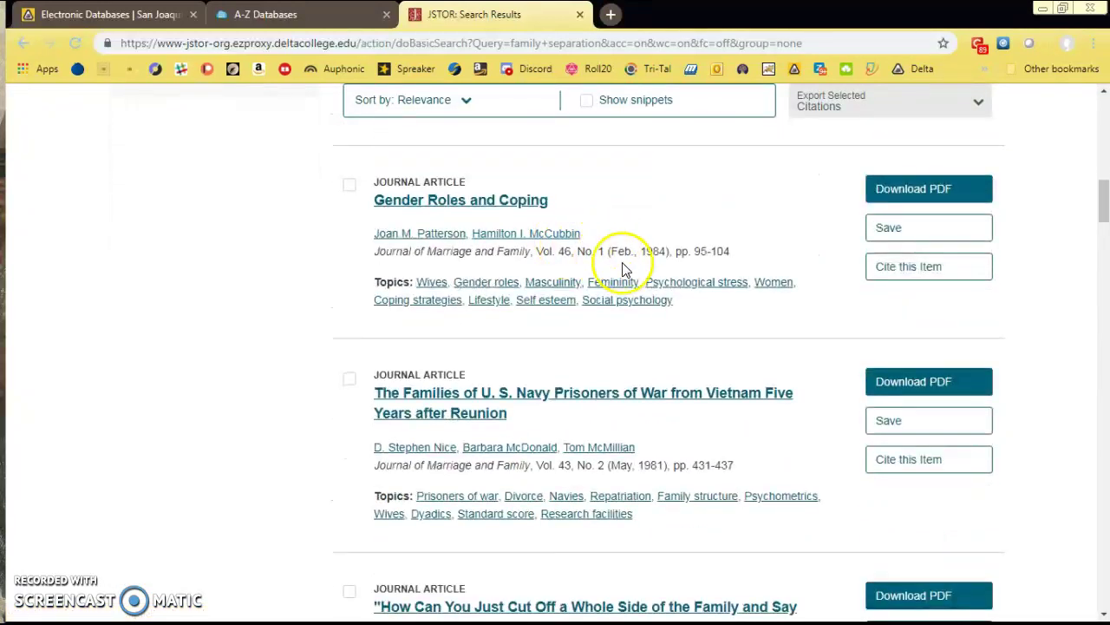
{"action": "scroll", "coordinate": [629, 303], "scroll_direction": "down", "scroll_amount": 5}
{"action": "scroll", "coordinate": [693, 317], "scroll_direction": "down", "scroll_amount": 2}
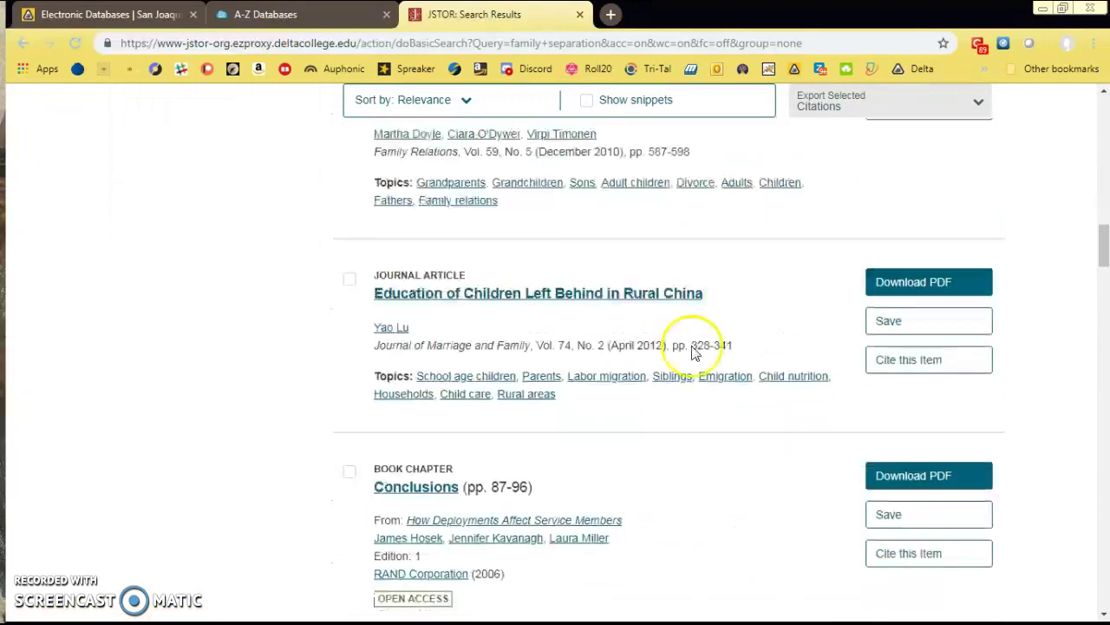
{"action": "scroll", "coordinate": [712, 312], "scroll_direction": "down", "scroll_amount": 3}
{"action": "scroll", "coordinate": [657, 347], "scroll_direction": "up", "scroll_amount": 12}
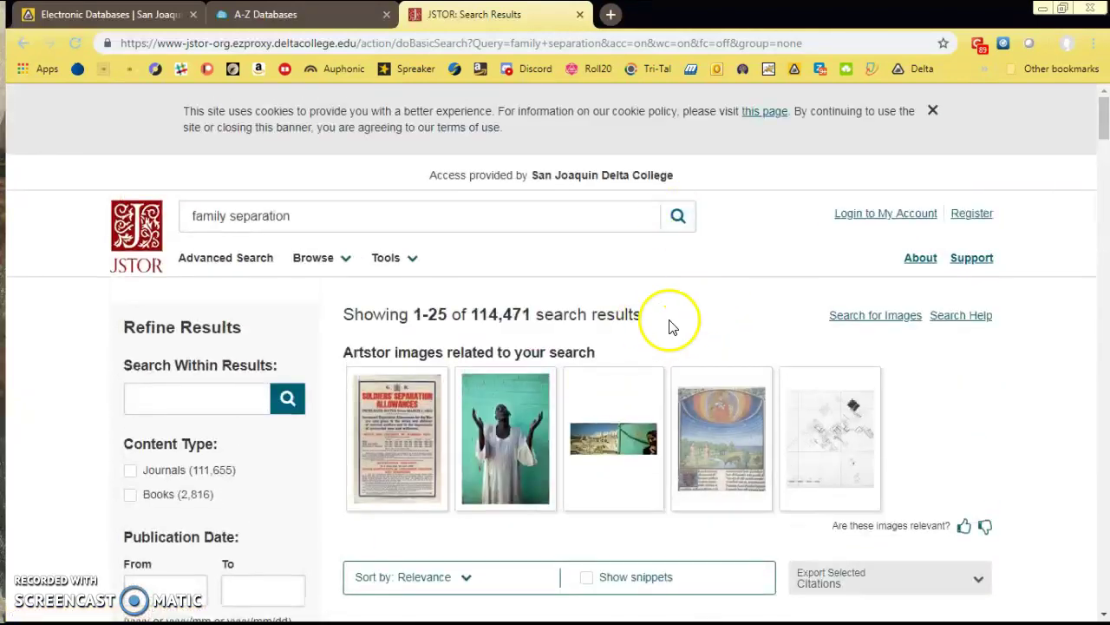
Limit the JSTOR search results to the Journals content type.
{"action": "left_click_drag", "start_coordinate": [1107, 130], "coordinate": [1105, 144]}
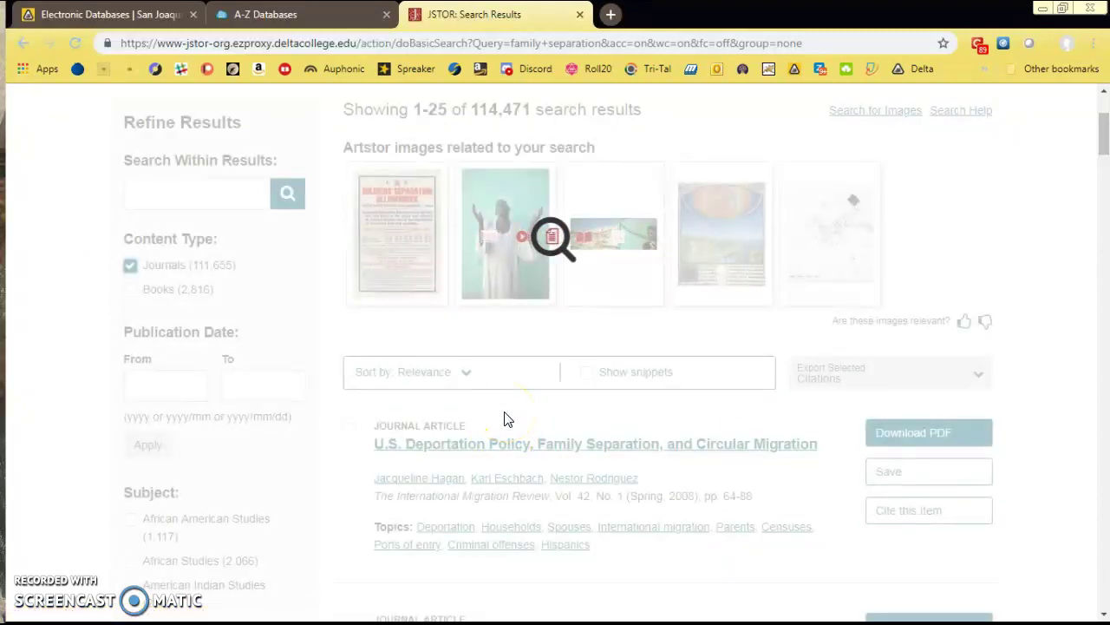
Look through the journal-only results and subject filters, examining the first article's journal title, volume and publication date.
{"action": "scroll", "coordinate": [347, 399], "scroll_direction": "down", "scroll_amount": 4}
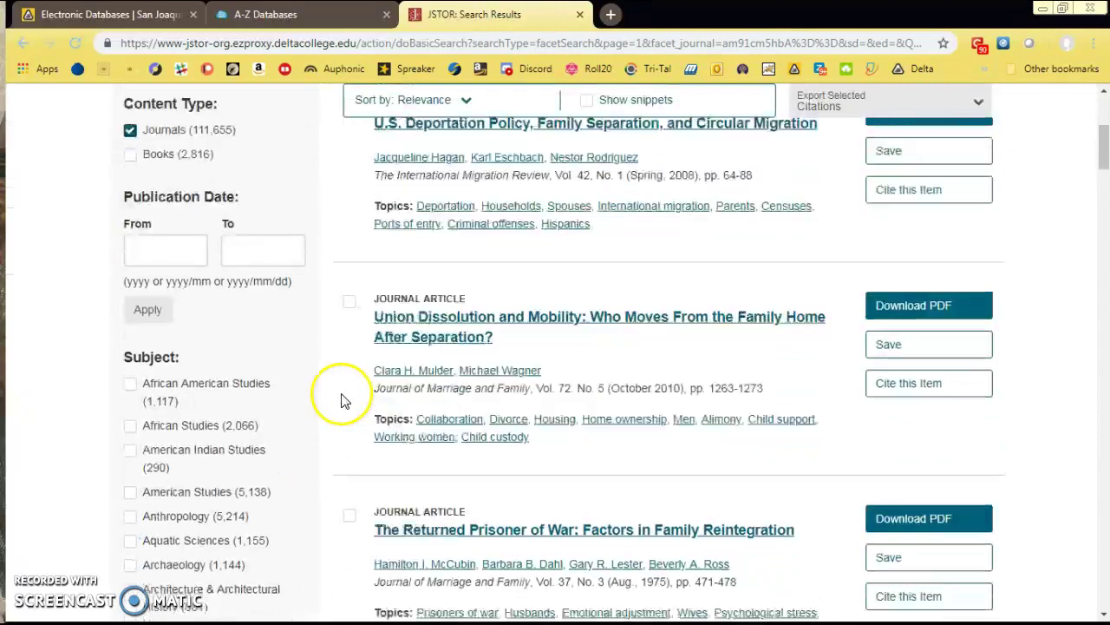
{"action": "scroll", "coordinate": [341, 401], "scroll_direction": "down", "scroll_amount": 2}
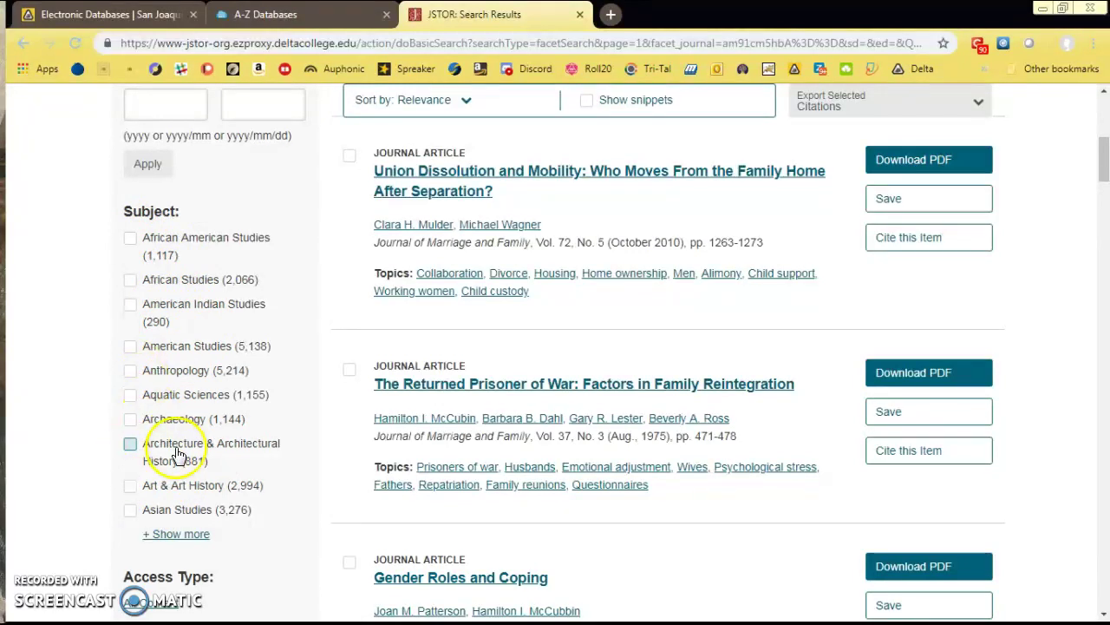
{"action": "scroll", "coordinate": [367, 444], "scroll_direction": "up", "scroll_amount": 1}
{"action": "scroll", "coordinate": [367, 442], "scroll_direction": "down", "scroll_amount": 4}
{"action": "scroll", "coordinate": [368, 443], "scroll_direction": "up", "scroll_amount": 5}
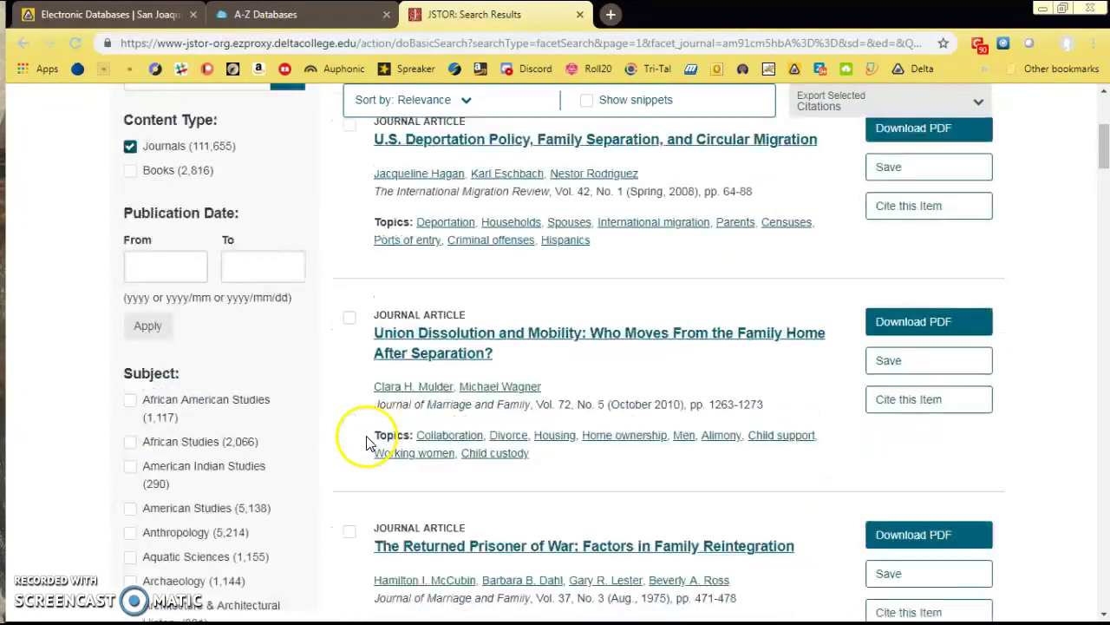
{"action": "scroll", "coordinate": [312, 304], "scroll_direction": "up", "scroll_amount": 2}
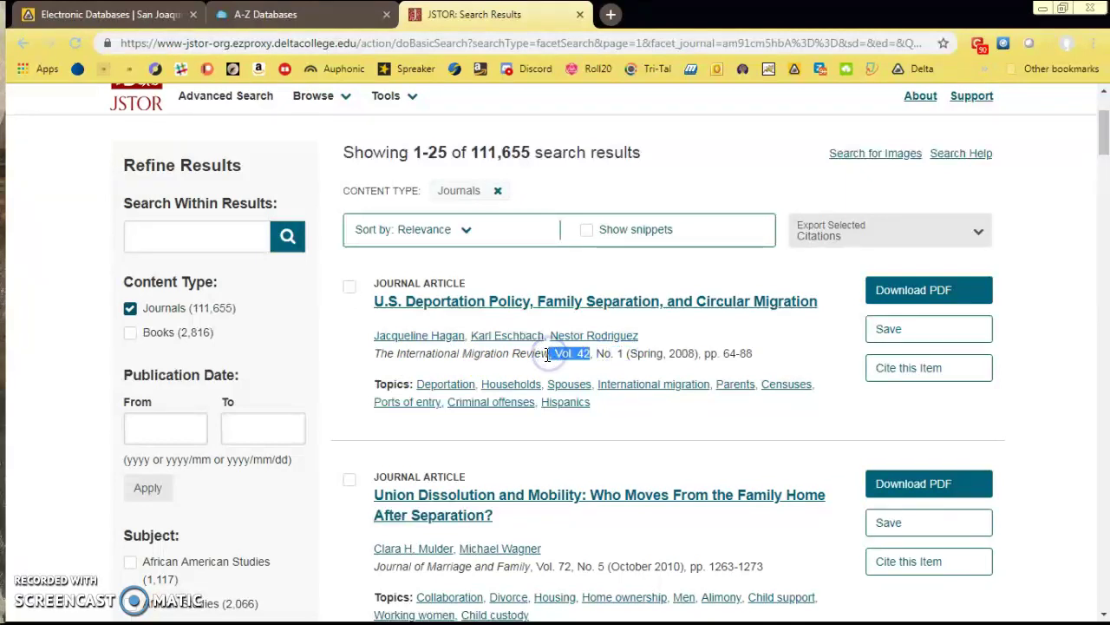
{"action": "left_click", "coordinate": [712, 357]}
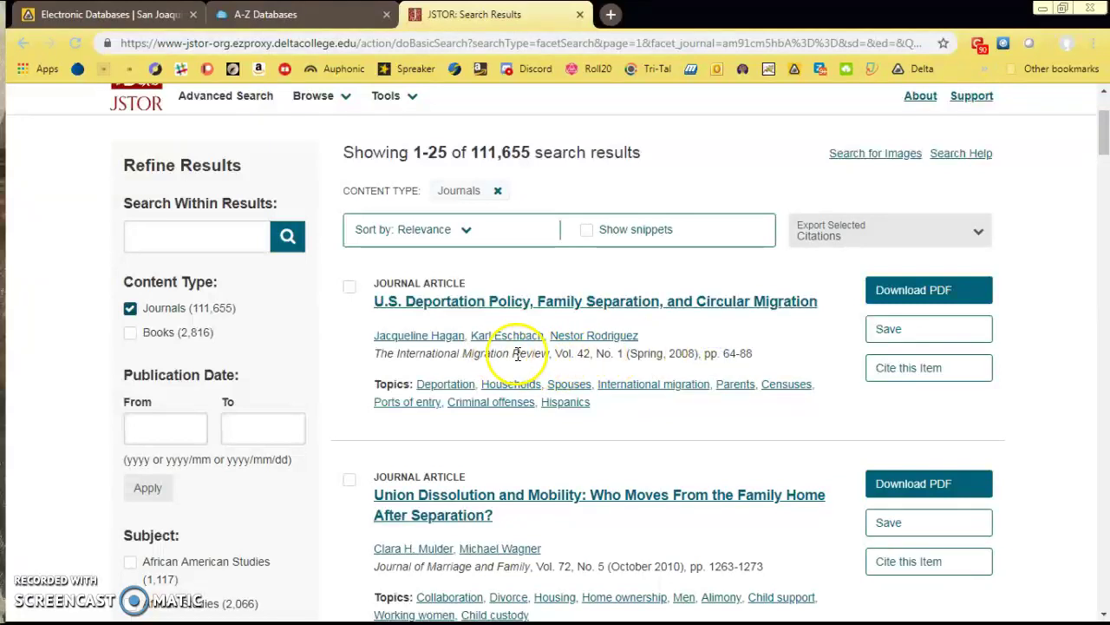
Open the article "U.S. Deportation Policy, Family Separation, and Circular Migration" and skim its first page.
{"action": "left_click", "coordinate": [570, 305]}
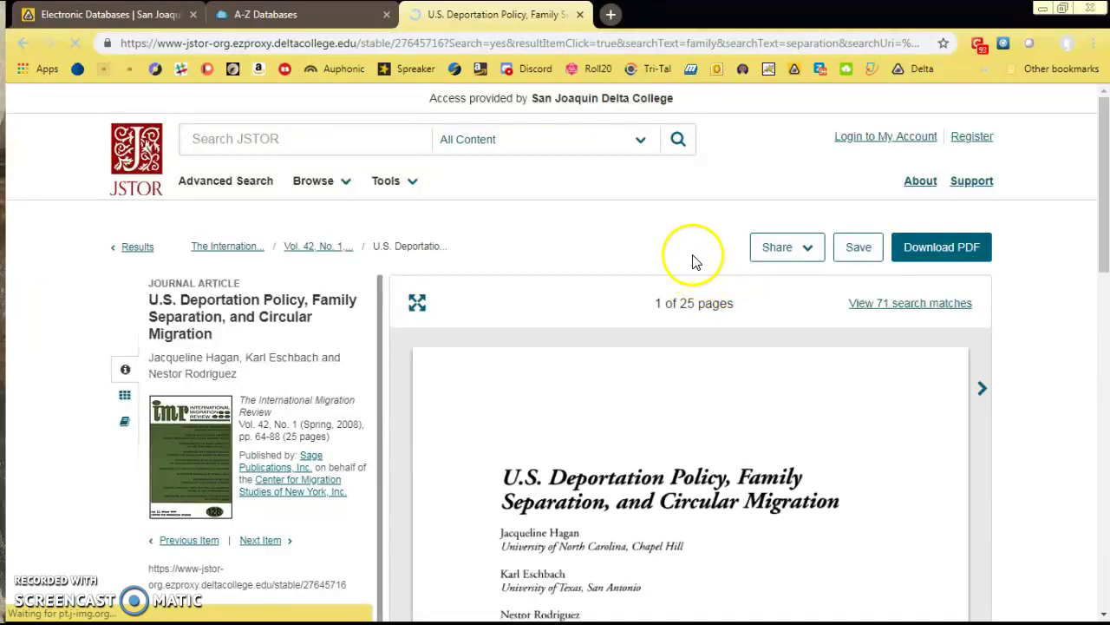
{"action": "scroll", "coordinate": [976, 277], "scroll_direction": "down", "scroll_amount": 3}
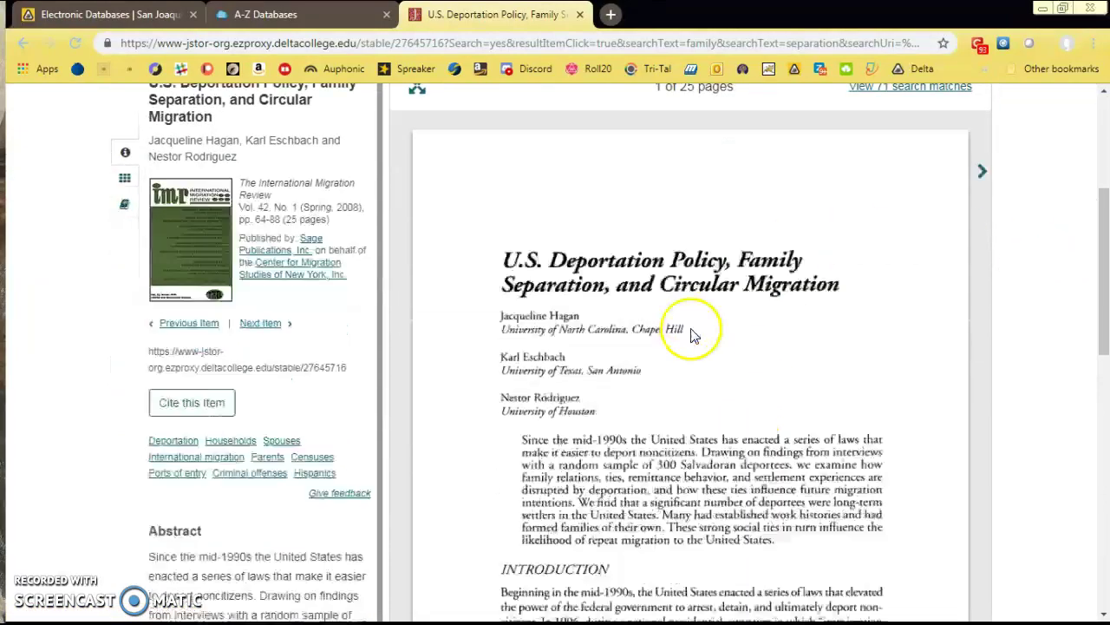
{"action": "scroll", "coordinate": [698, 343], "scroll_direction": "down", "scroll_amount": 7}
{"action": "scroll", "coordinate": [701, 350], "scroll_direction": "up", "scroll_amount": 6}
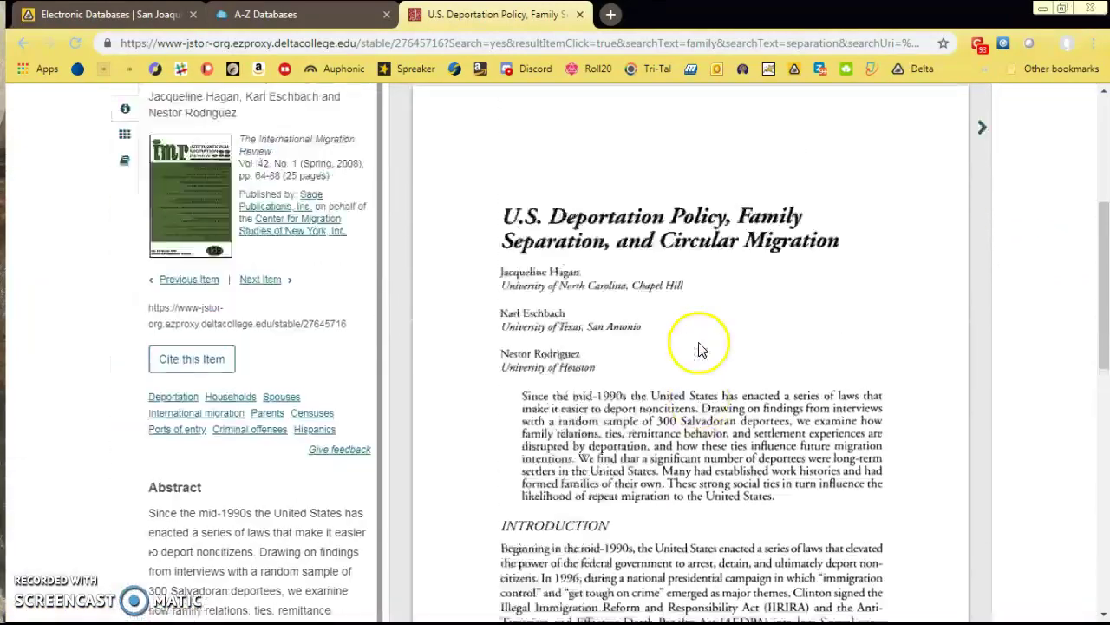
{"action": "scroll", "coordinate": [701, 350], "scroll_direction": "up", "scroll_amount": 3}
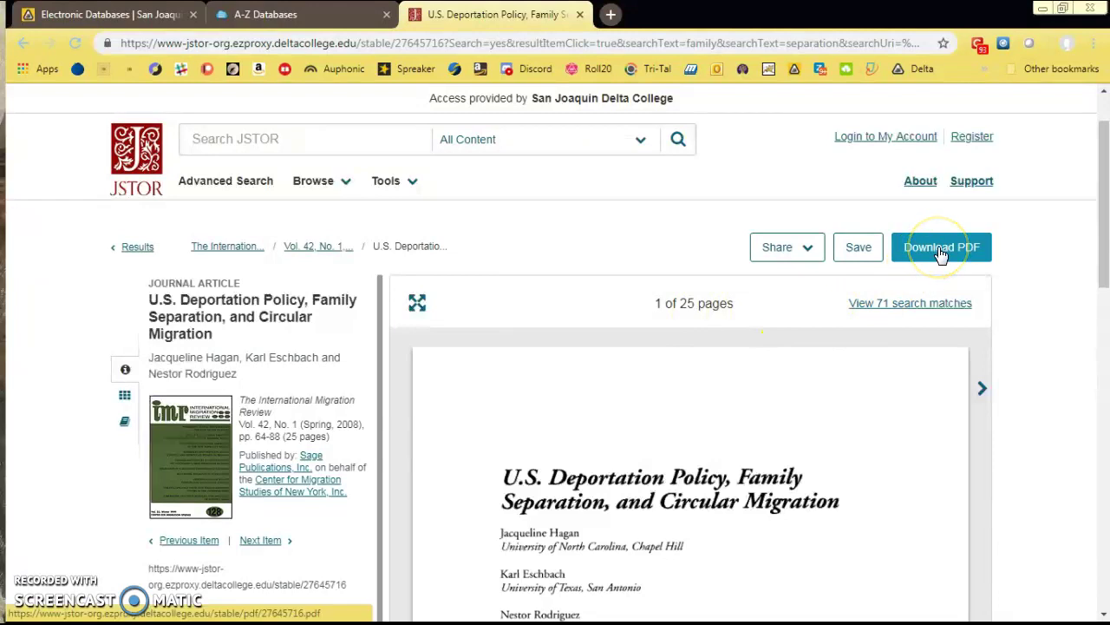
Read the article's abstract and publication details, and check the options for saving or downloading it.
{"action": "scroll", "coordinate": [277, 304], "scroll_direction": "down", "scroll_amount": 3}
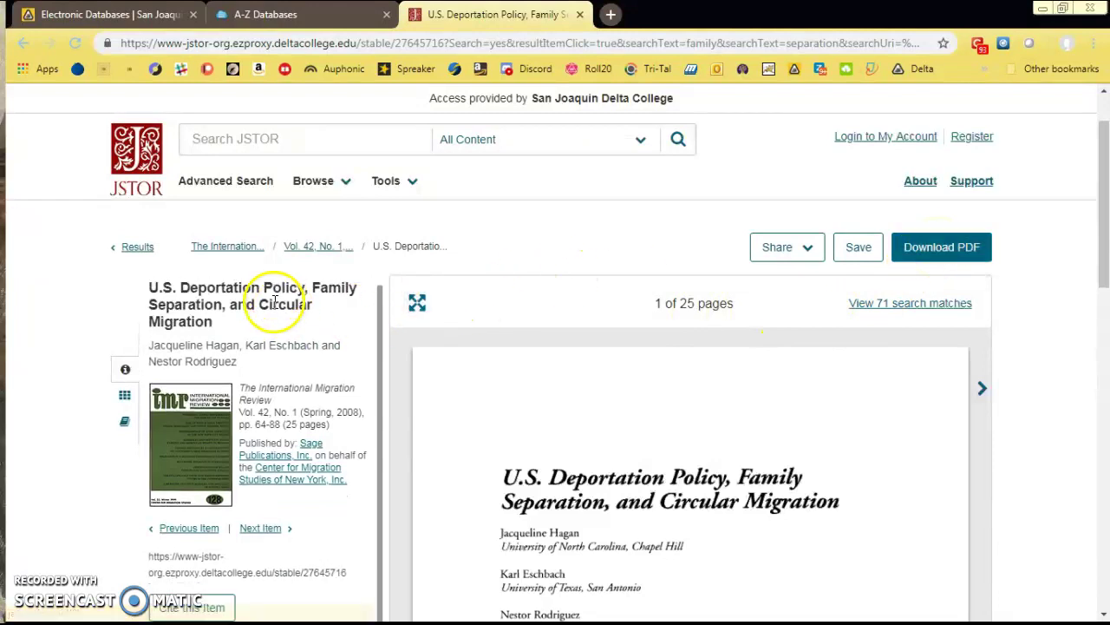
{"action": "scroll", "coordinate": [165, 443], "scroll_direction": "down", "scroll_amount": 5}
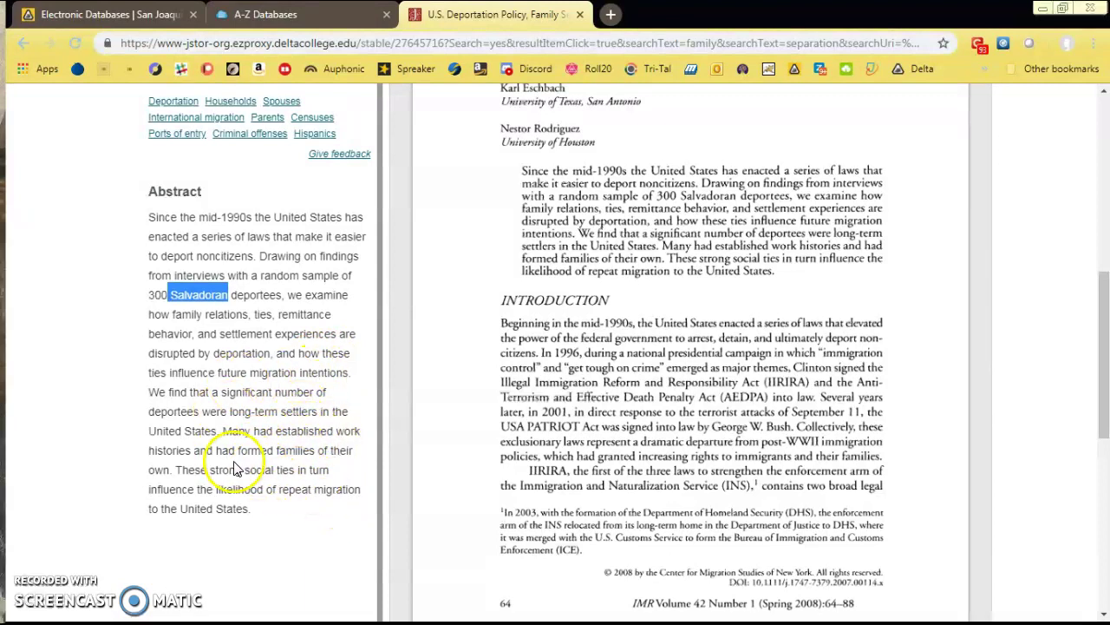
{"action": "scroll", "coordinate": [382, 491], "scroll_direction": "up", "scroll_amount": 3}
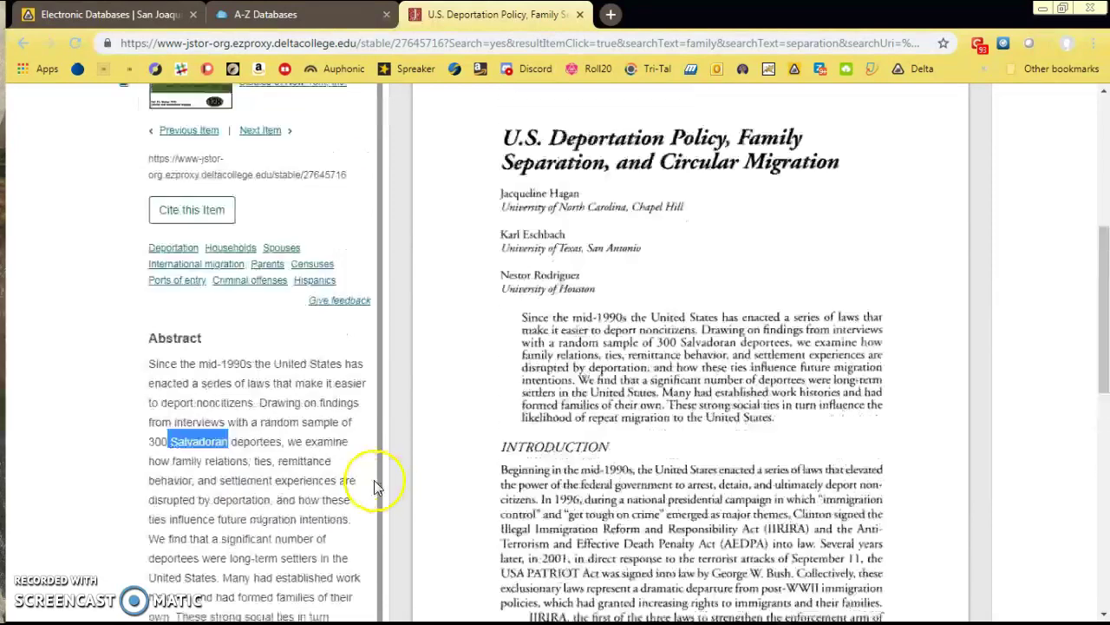
{"action": "scroll", "coordinate": [607, 384], "scroll_direction": "up", "scroll_amount": 5}
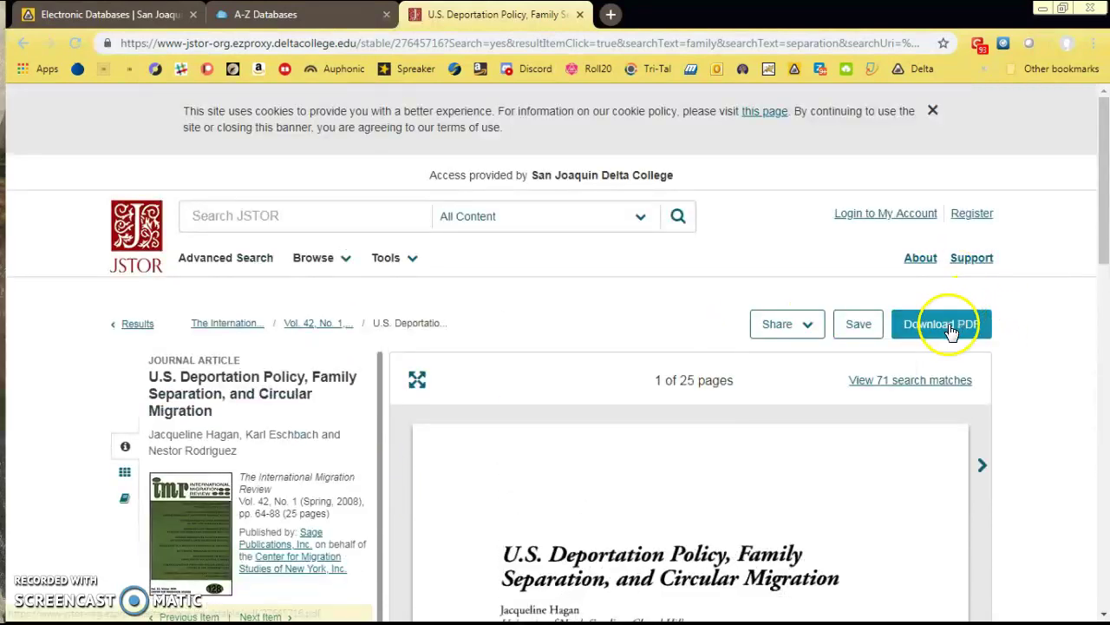
{"action": "scroll", "coordinate": [556, 393], "scroll_direction": "down", "scroll_amount": 2}
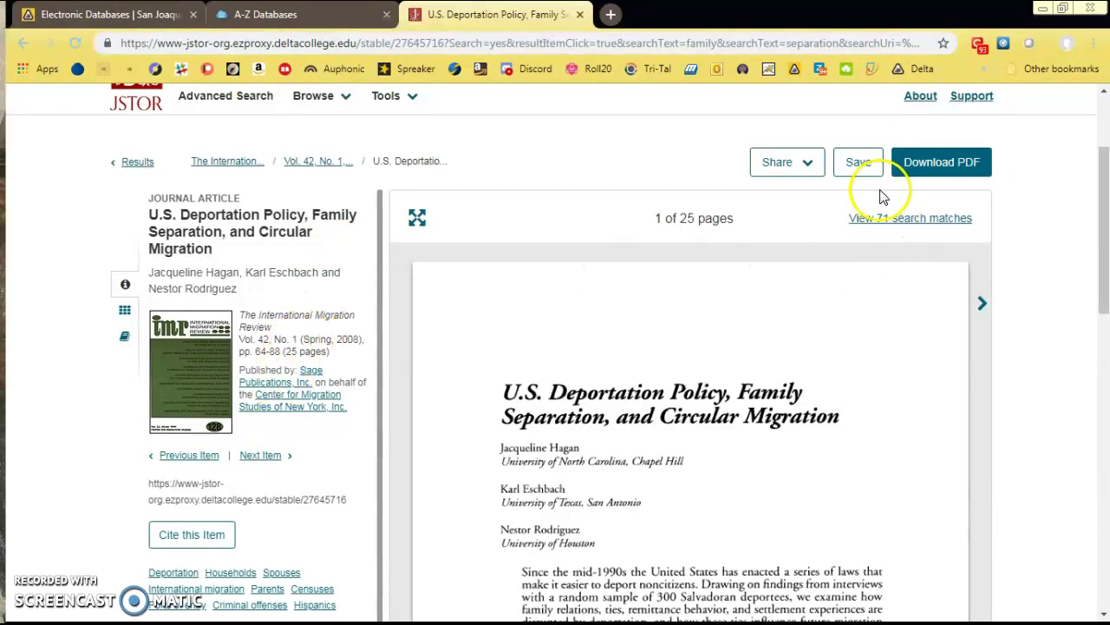
{"action": "scroll", "coordinate": [783, 240], "scroll_direction": "up", "scroll_amount": 2}
Copy the article's MLA citation from its detail page and dismiss the citation window.
{"action": "scroll", "coordinate": [208, 399], "scroll_direction": "down", "scroll_amount": 5}
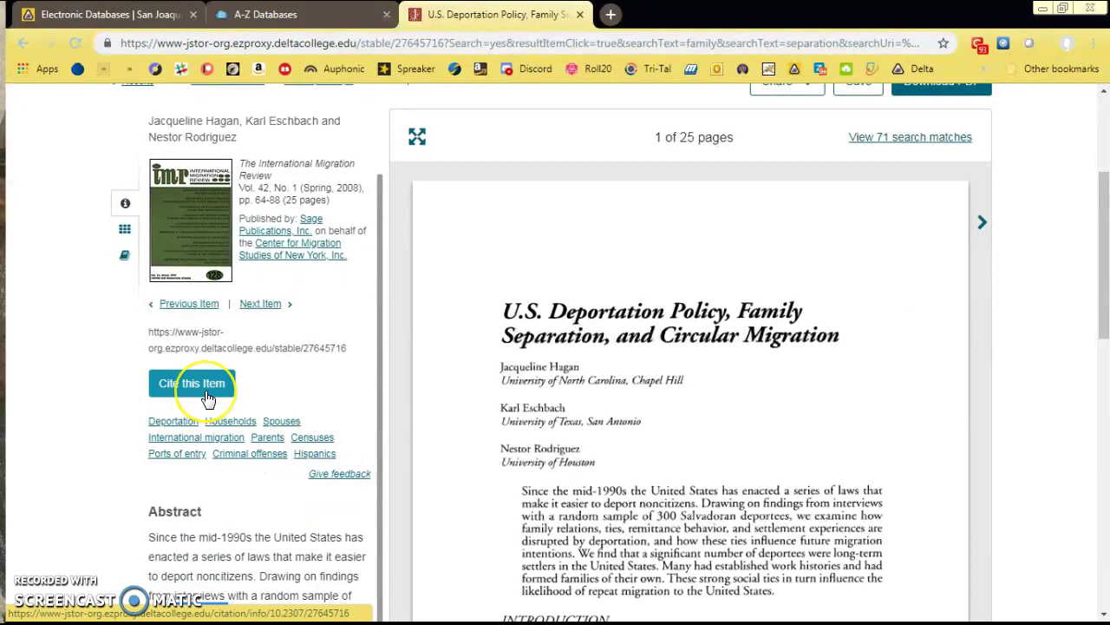
{"action": "left_click", "coordinate": [209, 399]}
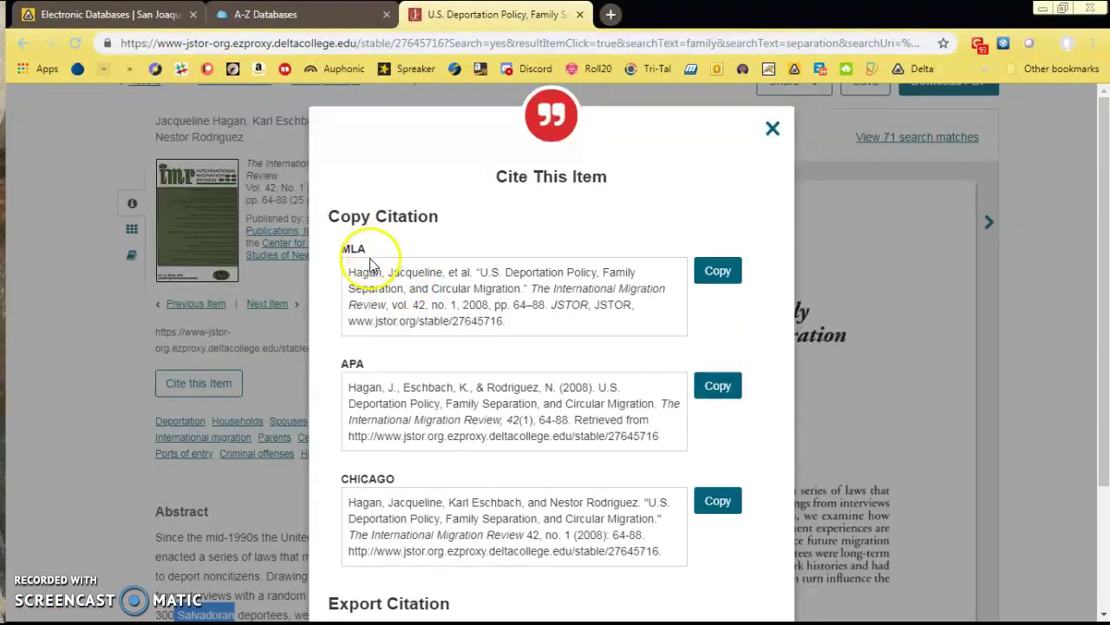
{"action": "left_click", "coordinate": [718, 272]}
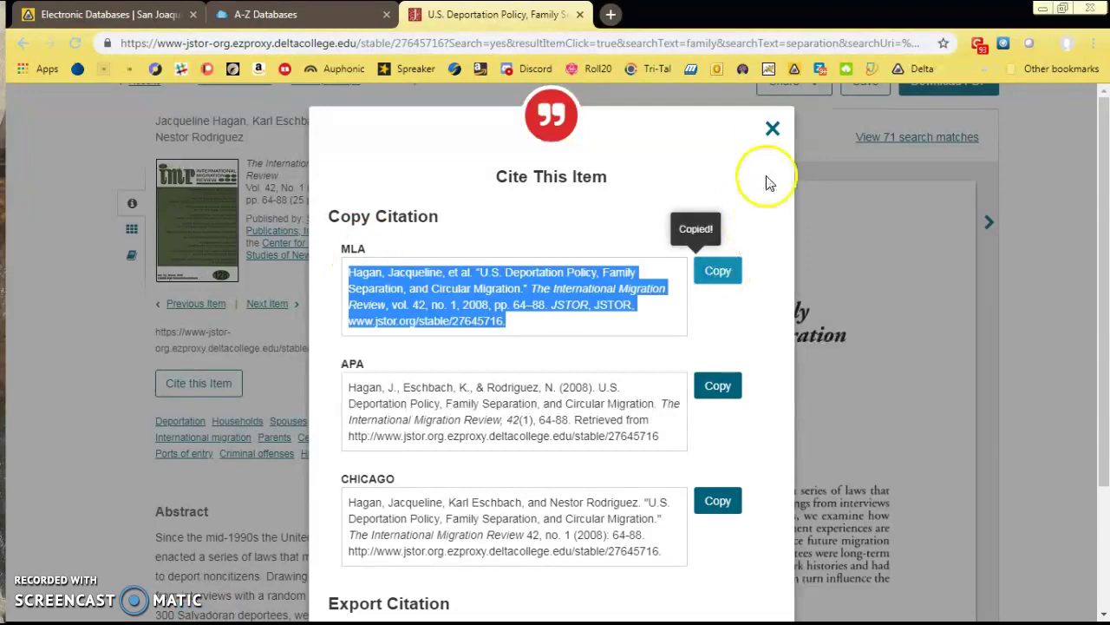
{"action": "left_click", "coordinate": [773, 128]}
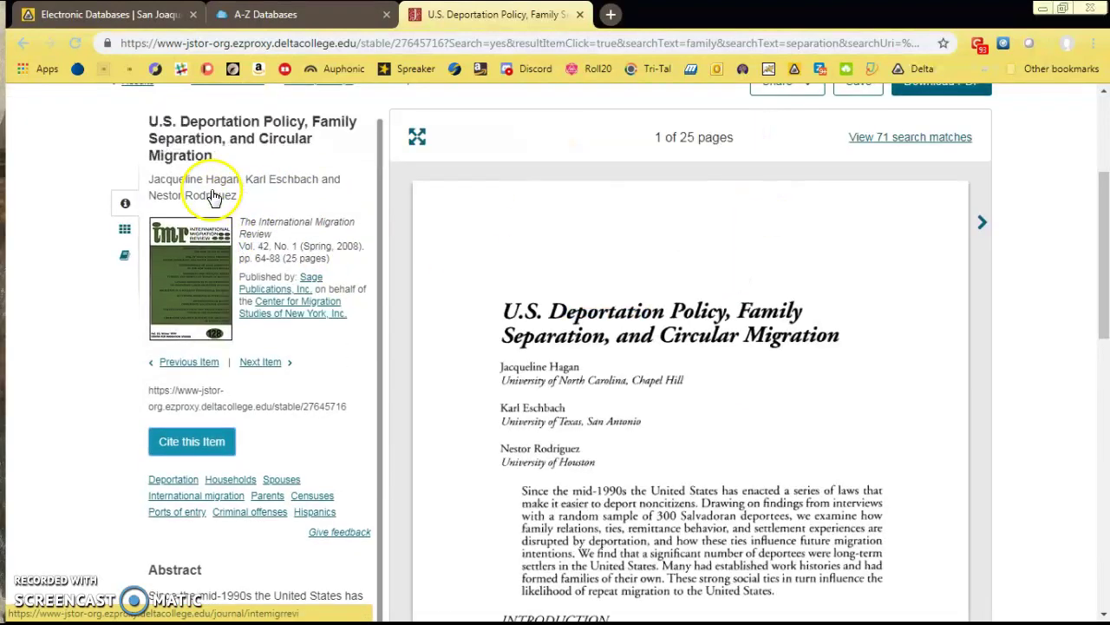
Return to the JSTOR search results, copy the same article's MLA citation from its result entry and dismiss the citation window.
{"action": "scroll", "coordinate": [214, 198], "scroll_direction": "up", "scroll_amount": 1}
{"action": "left_click", "coordinate": [21, 45]}
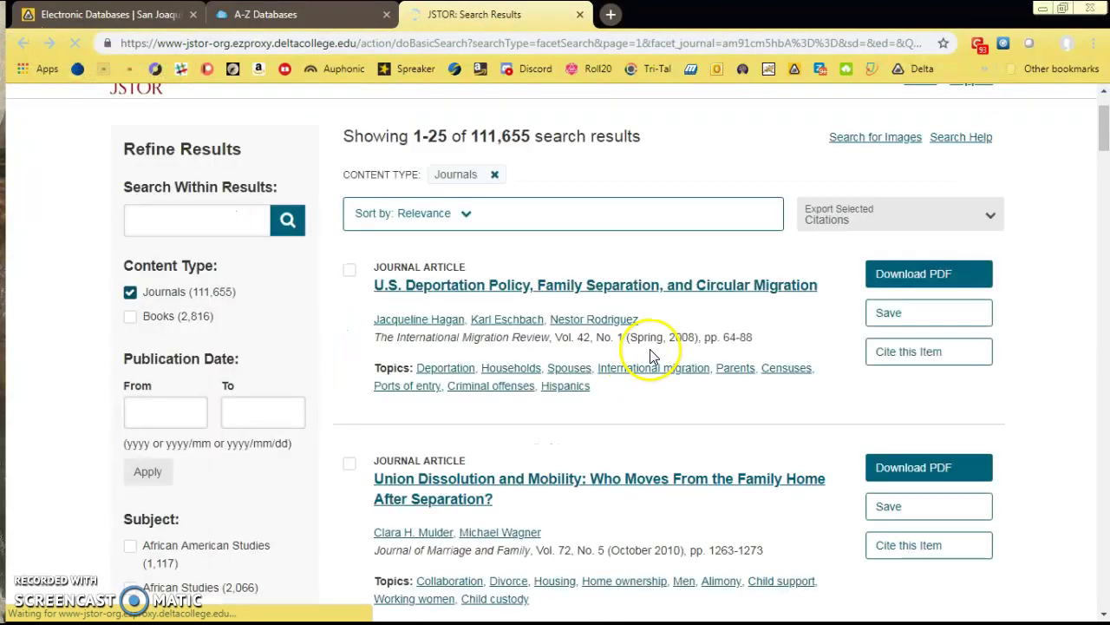
{"action": "left_click", "coordinate": [900, 370]}
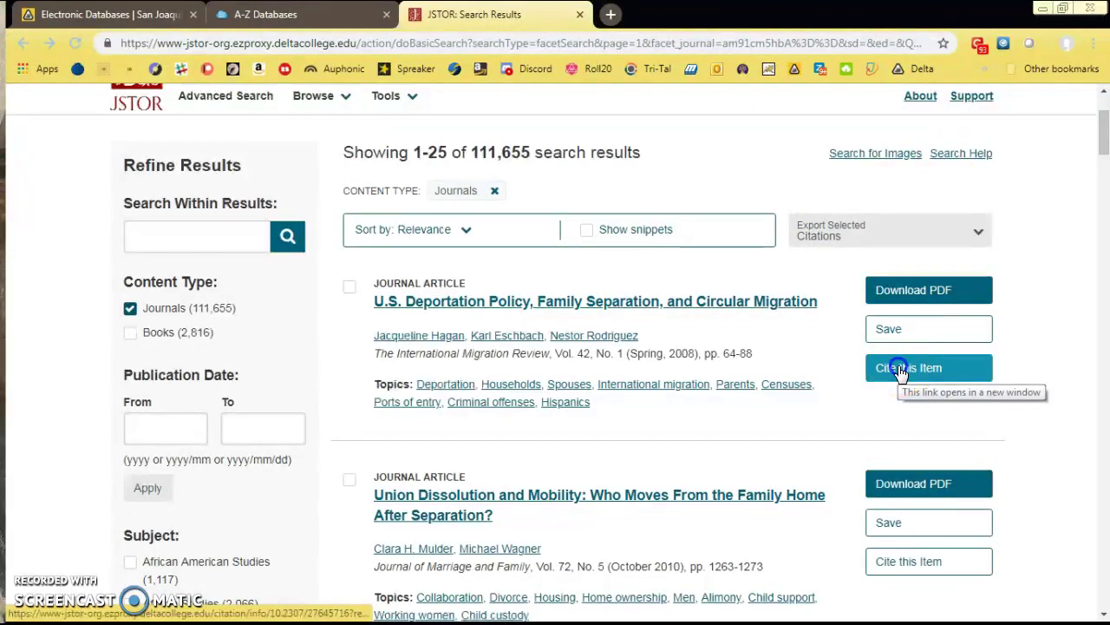
{"action": "left_click", "coordinate": [710, 300]}
{"action": "left_click", "coordinate": [772, 154]}
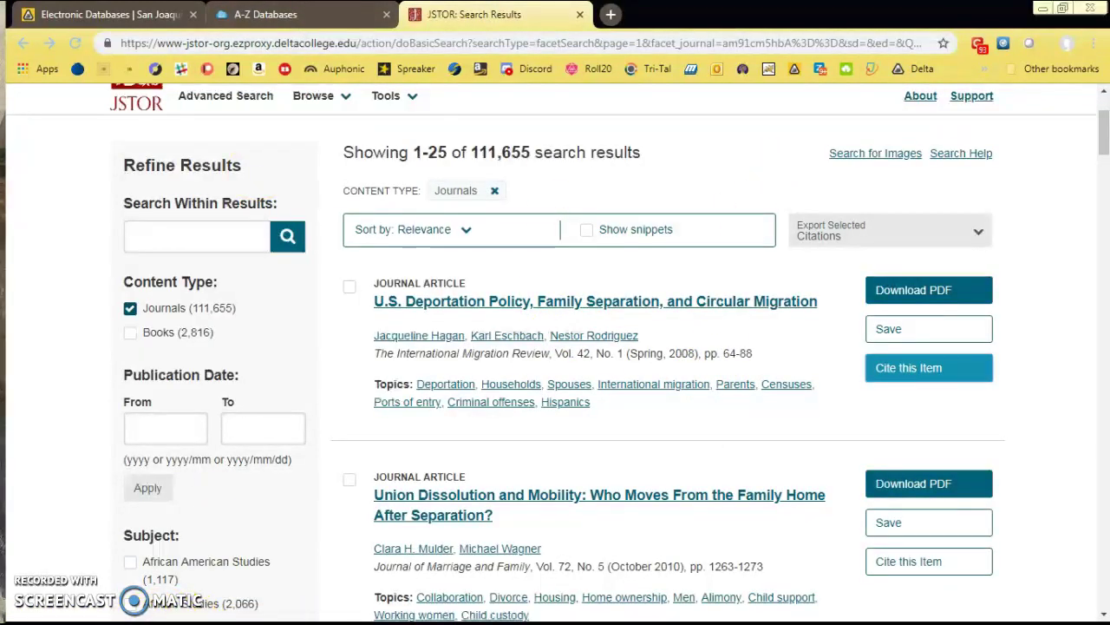
Switch to Word, paste the citation with merged formatting below the first Annotated Works Cited entry, and add "This source talks about…." after it.
{"action": "left_click", "coordinate": [533, 543]}
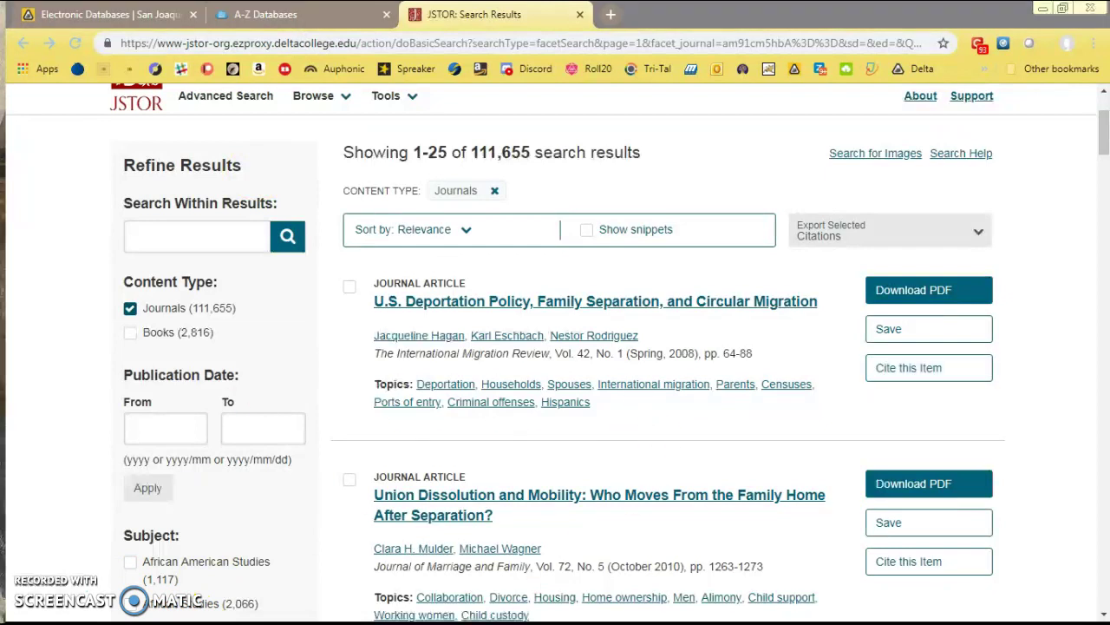
{"action": "key", "text": "alt+Tab"}
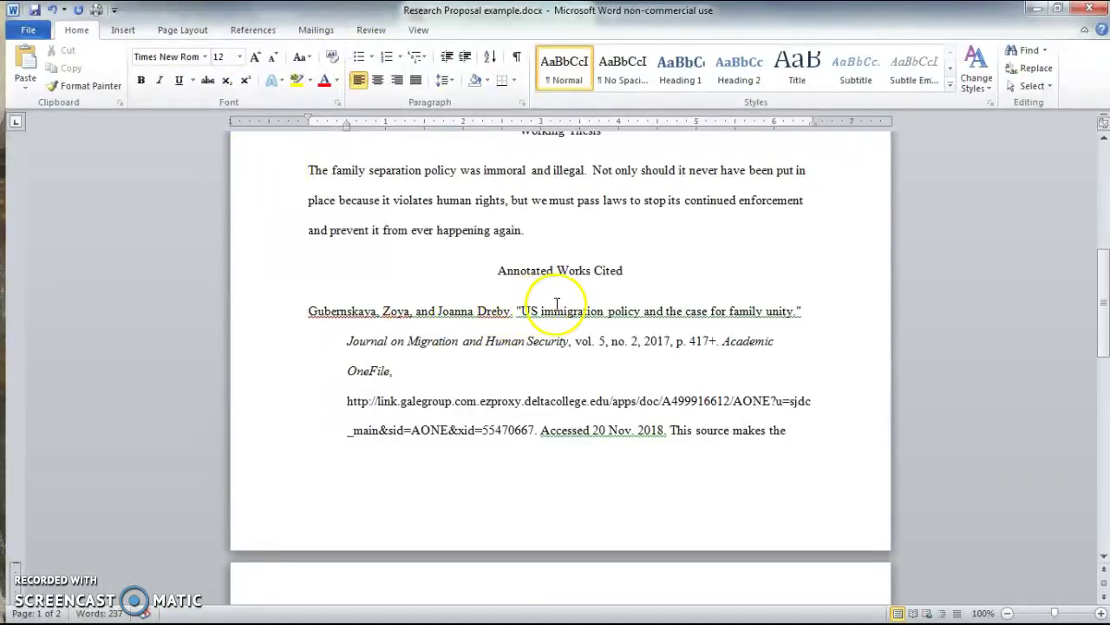
{"action": "scroll", "coordinate": [611, 314], "scroll_direction": "down", "scroll_amount": 5}
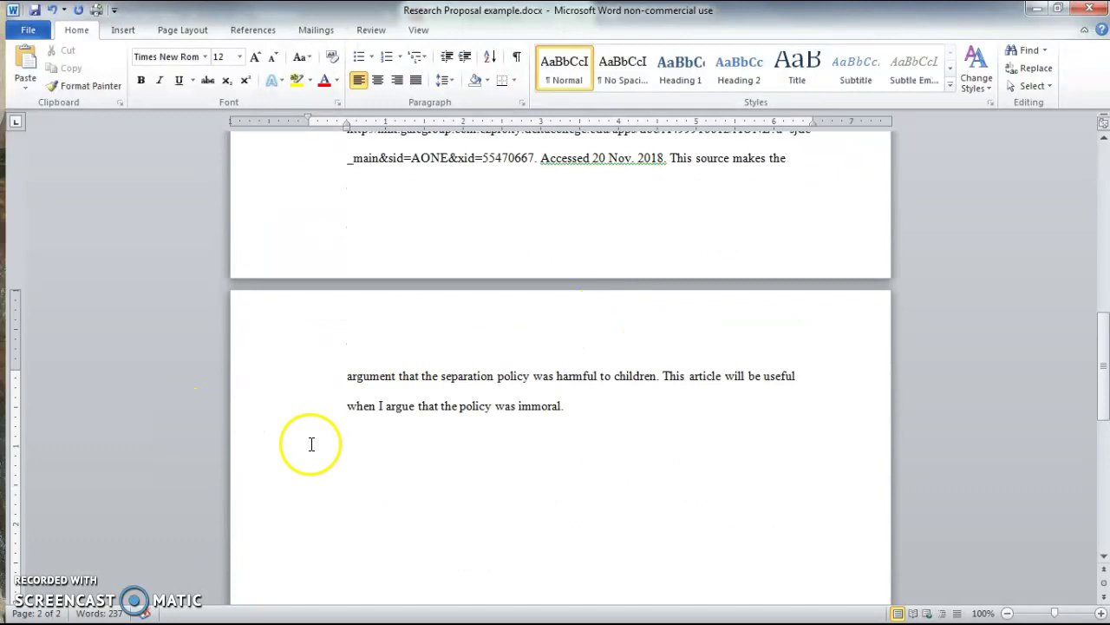
{"action": "right_click", "coordinate": [311, 447]}
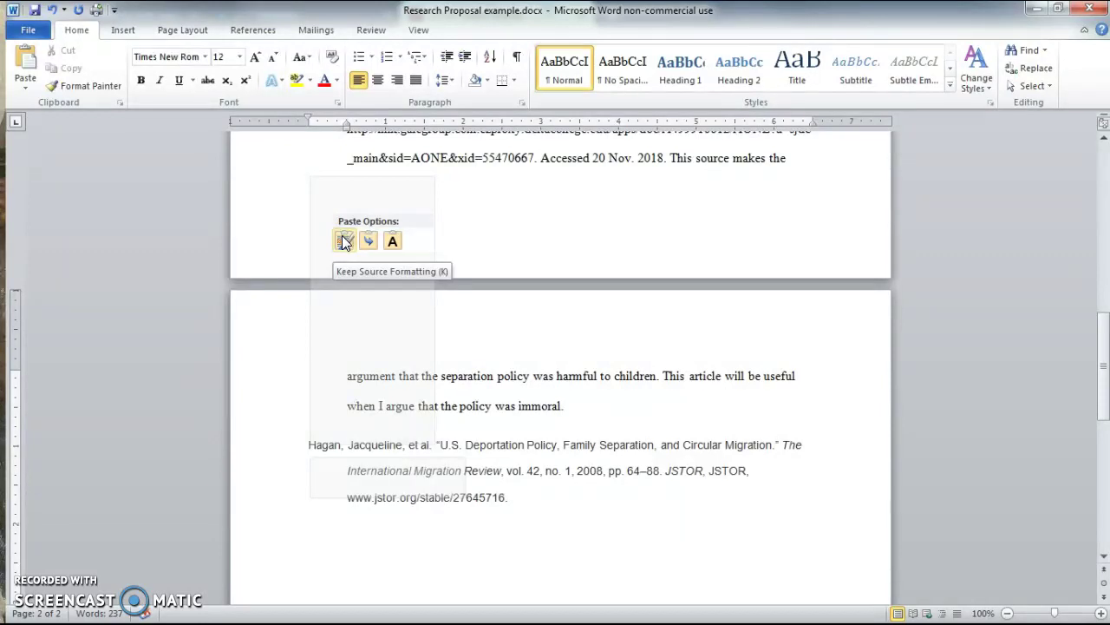
{"action": "left_click", "coordinate": [370, 242]}
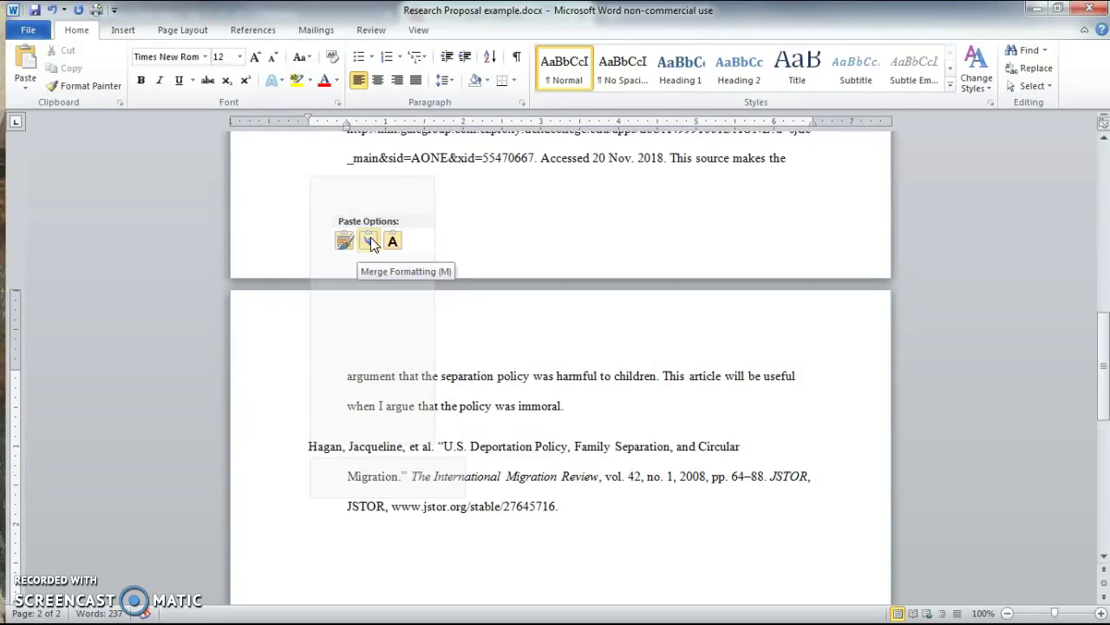
{"action": "left_click", "coordinate": [371, 242]}
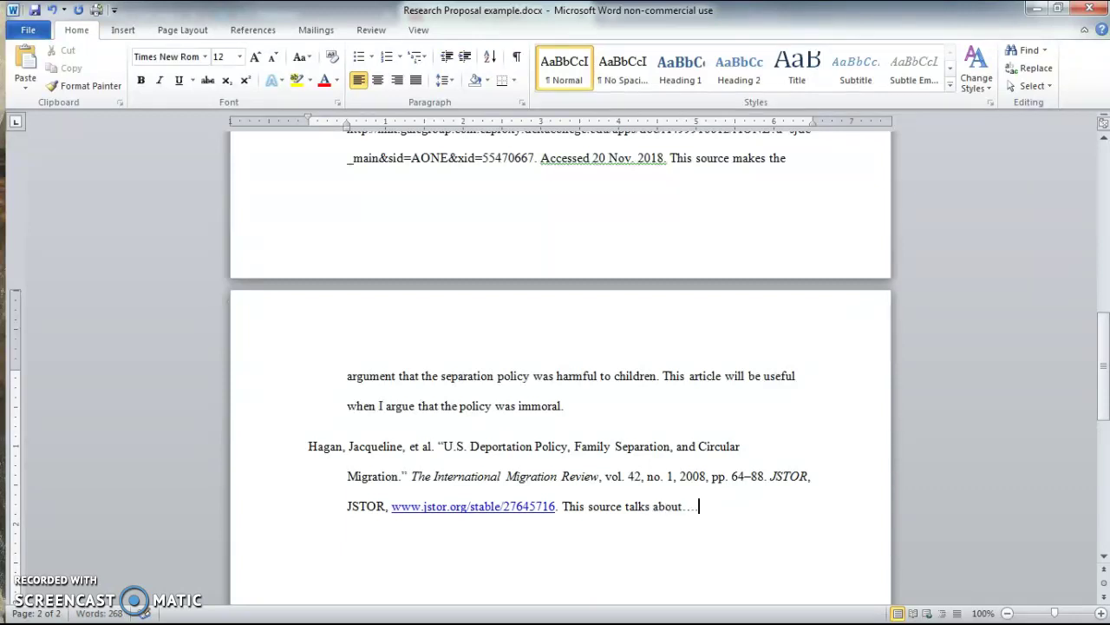
Review the research proposal from start to end, examining the Topic, Working Thesis and Annotated Works Cited sections.
{"action": "scroll", "coordinate": [584, 516], "scroll_direction": "up", "scroll_amount": 15}
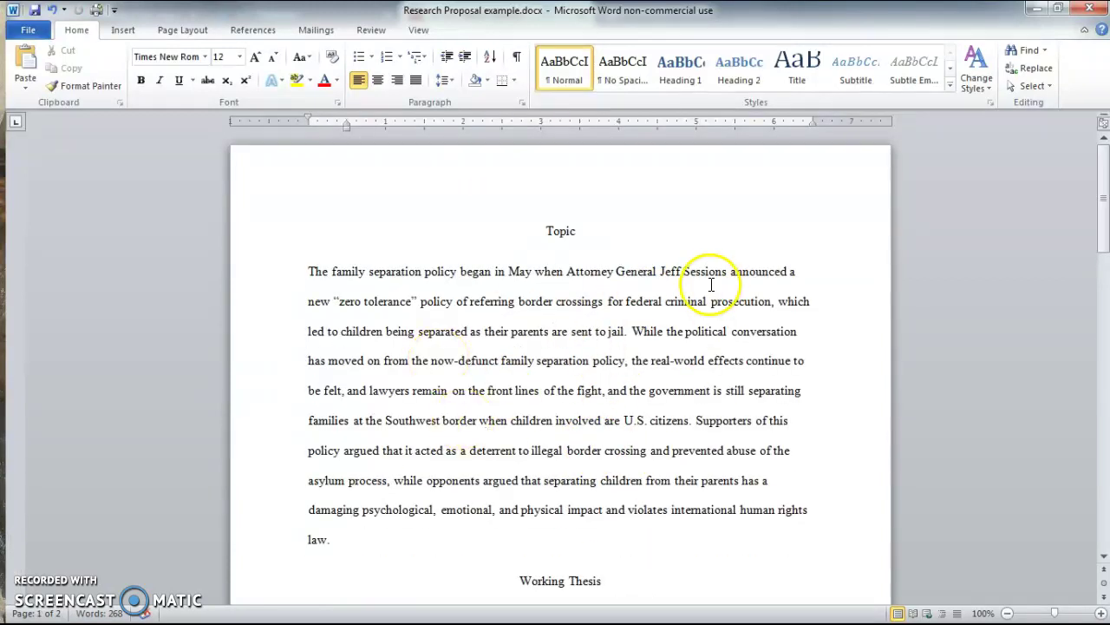
{"action": "scroll", "coordinate": [708, 318], "scroll_direction": "down", "scroll_amount": 3}
{"action": "scroll", "coordinate": [708, 317], "scroll_direction": "down", "scroll_amount": 3}
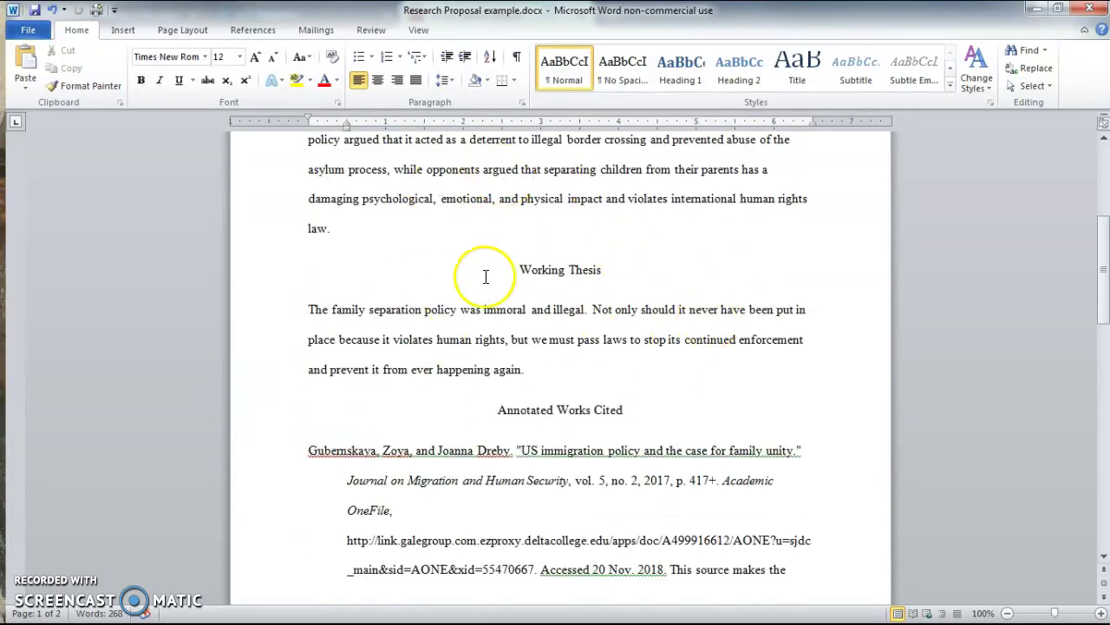
{"action": "scroll", "coordinate": [571, 360], "scroll_direction": "down", "scroll_amount": 6}
{"action": "scroll", "coordinate": [669, 260], "scroll_direction": "up", "scroll_amount": 3}
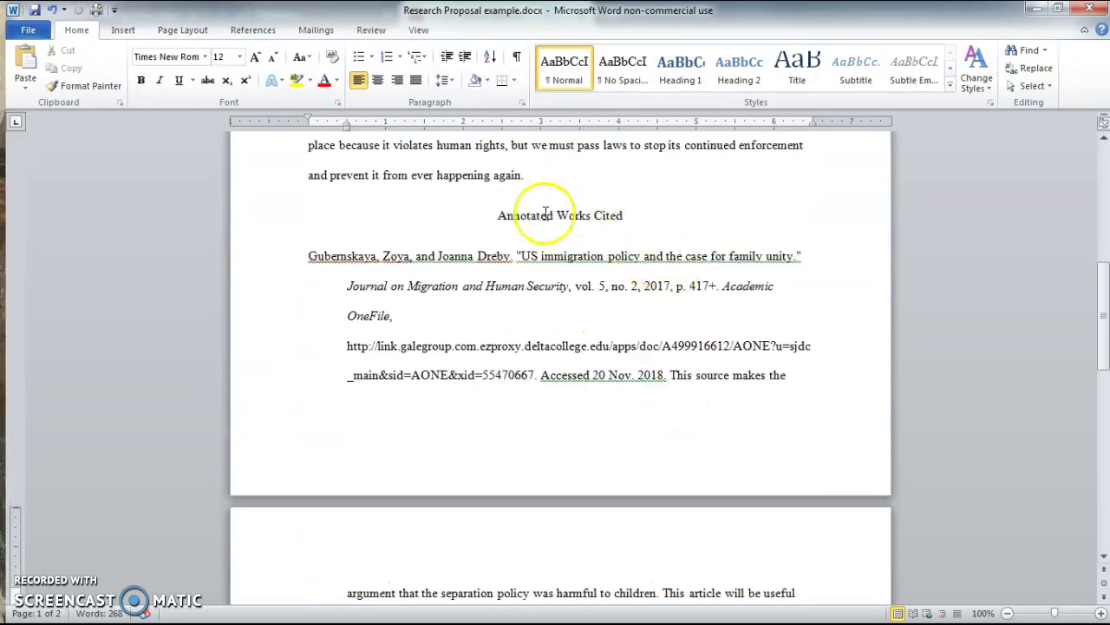
{"action": "scroll", "coordinate": [628, 276], "scroll_direction": "down", "scroll_amount": 3}
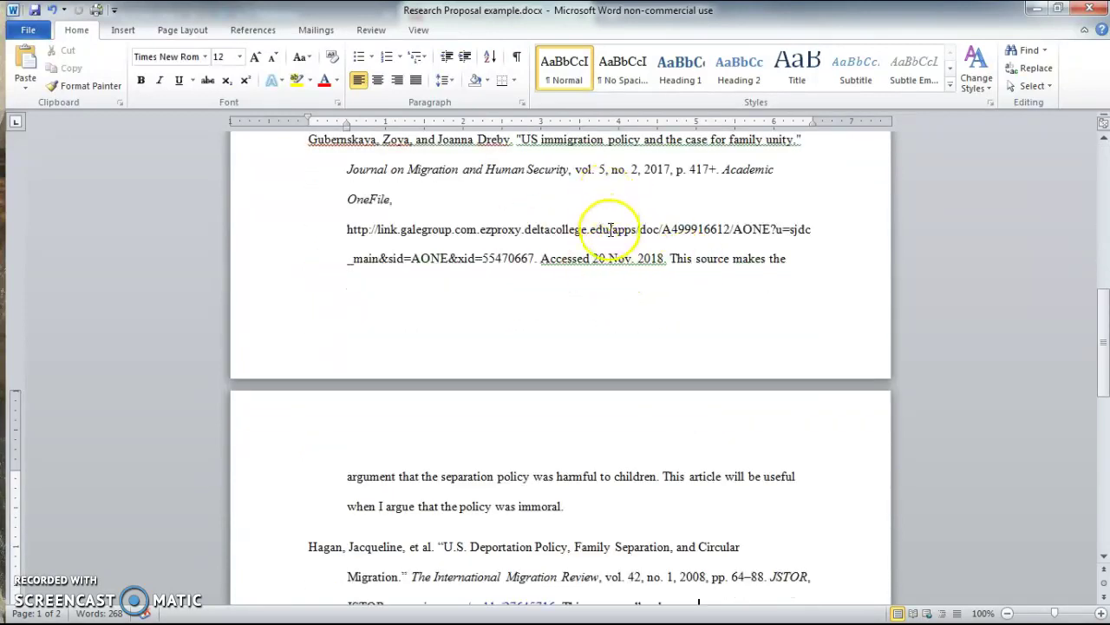
{"action": "scroll", "coordinate": [610, 233], "scroll_direction": "down", "scroll_amount": 2}
{"action": "scroll", "coordinate": [609, 232], "scroll_direction": "down", "scroll_amount": 3}
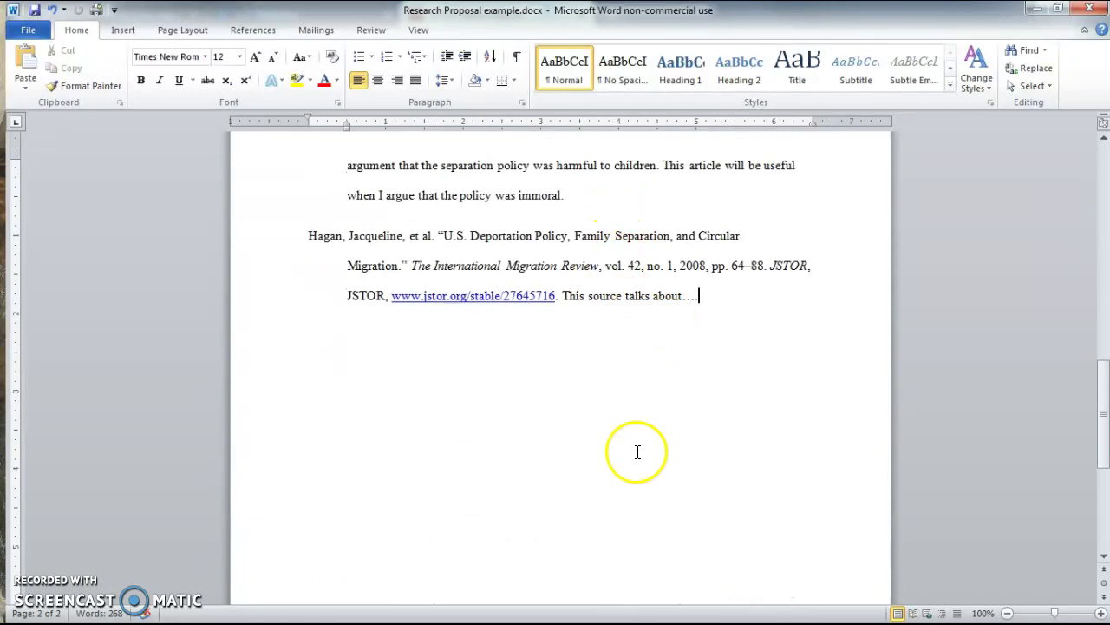
{"action": "scroll", "coordinate": [630, 268], "scroll_direction": "up", "scroll_amount": 2}
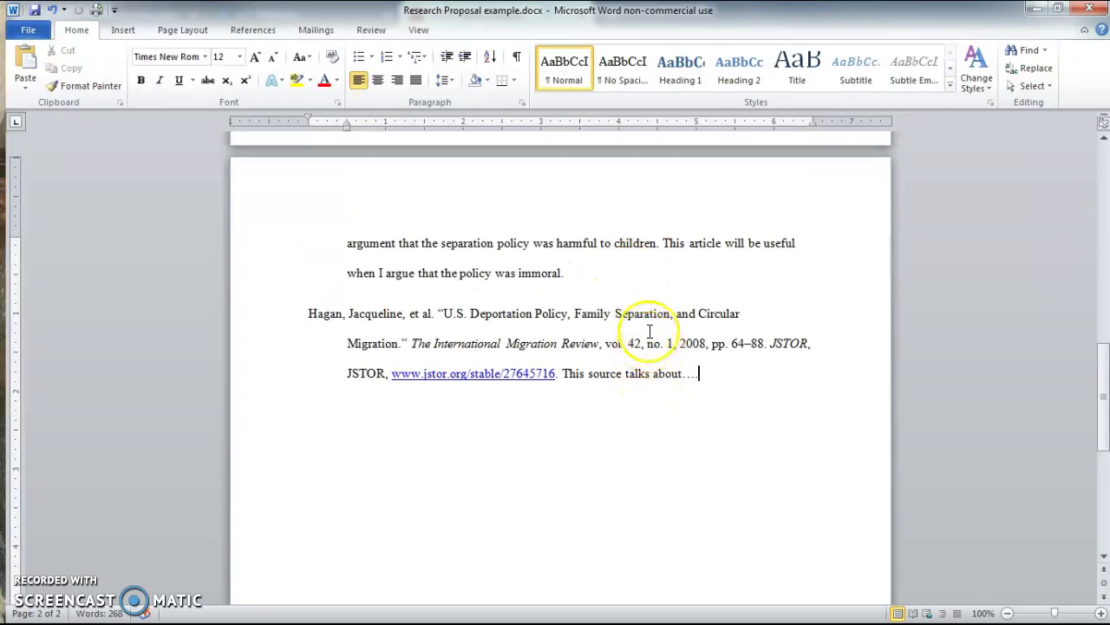
Switch to Chrome and bring up Delta College's Electronic Databases page.
{"action": "left_click_drag", "start_coordinate": [686, 31], "coordinate": [0, 161]}
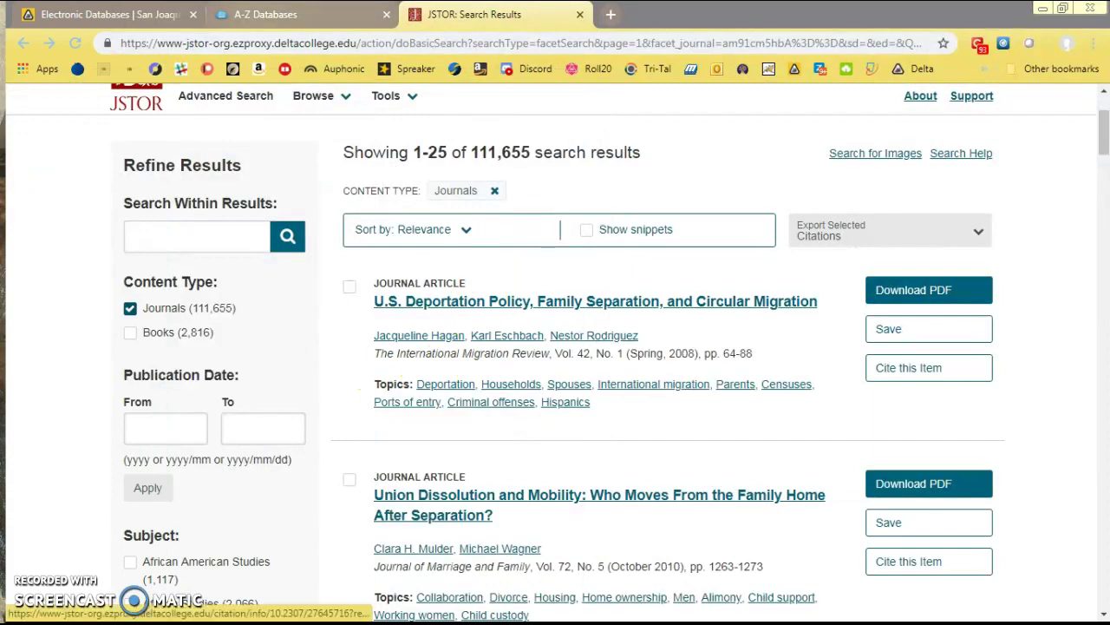
{"action": "left_click", "coordinate": [96, 14]}
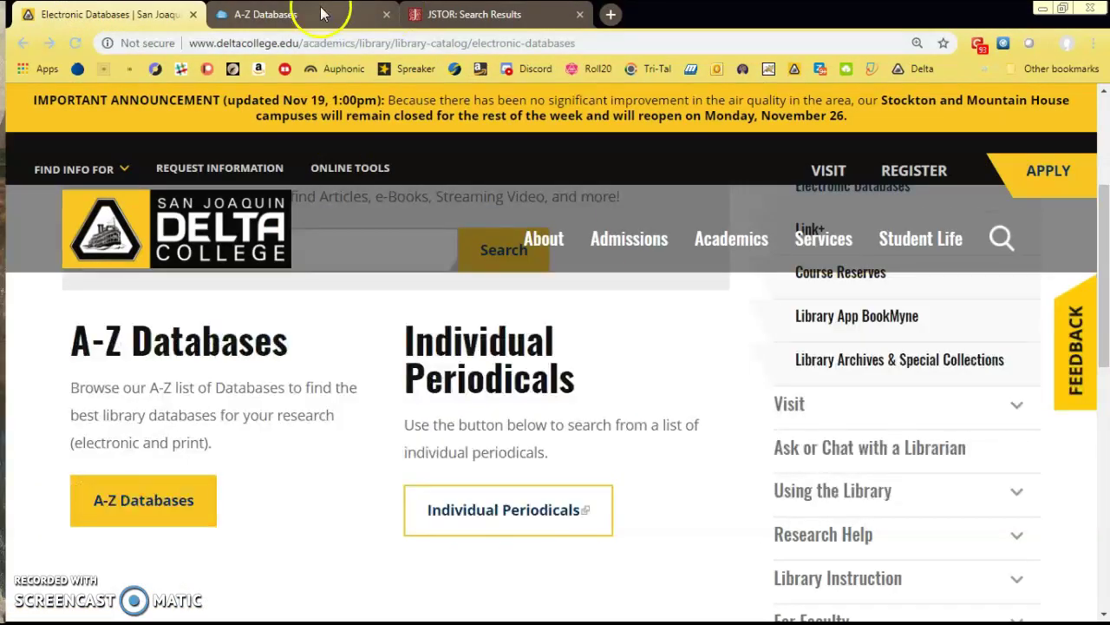
Bring up the A-Z Databases page and examine the descriptions under Popular Databases, from Academic OneFile to JSTOR.
{"action": "left_click", "coordinate": [321, 15]}
{"action": "scroll", "coordinate": [819, 303], "scroll_direction": "down", "scroll_amount": 5}
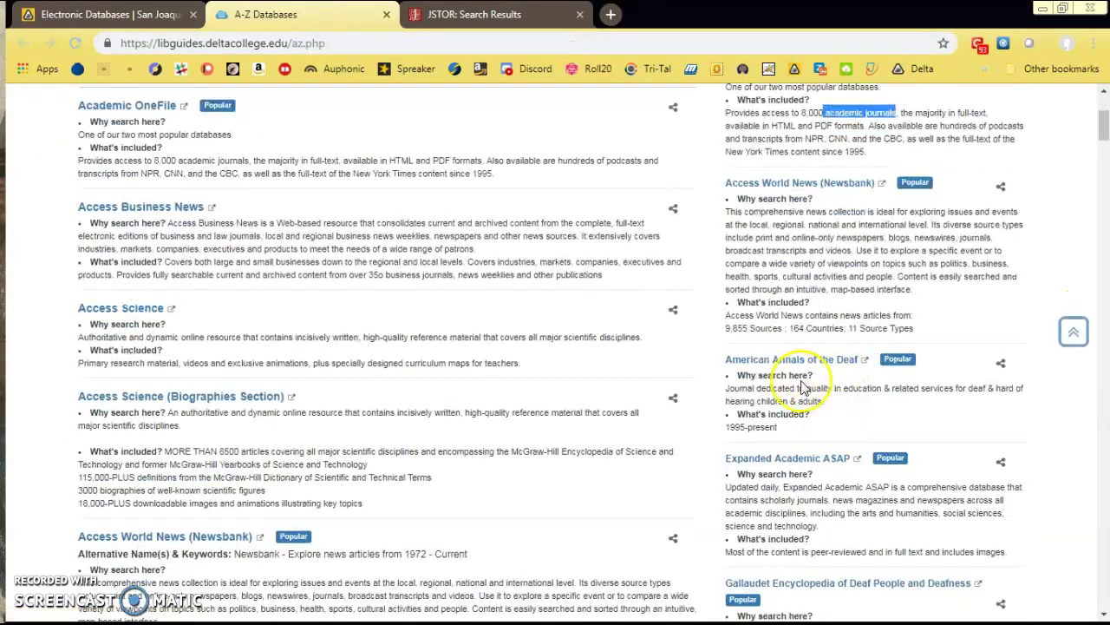
{"action": "scroll", "coordinate": [806, 305], "scroll_direction": "down", "scroll_amount": 2}
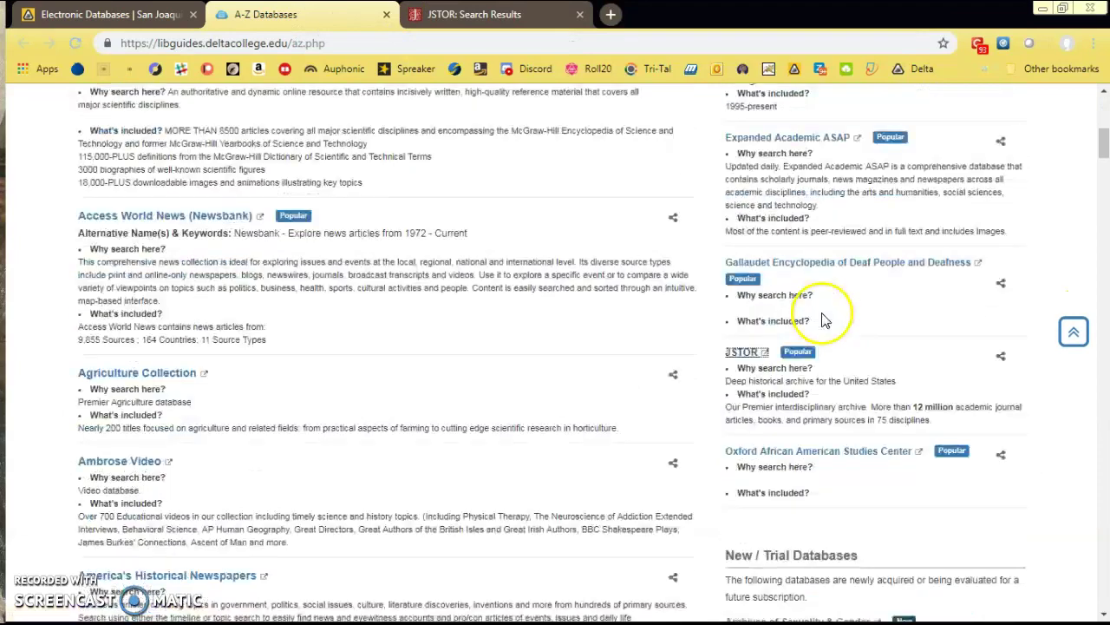
{"action": "scroll", "coordinate": [760, 375], "scroll_direction": "up", "scroll_amount": 3}
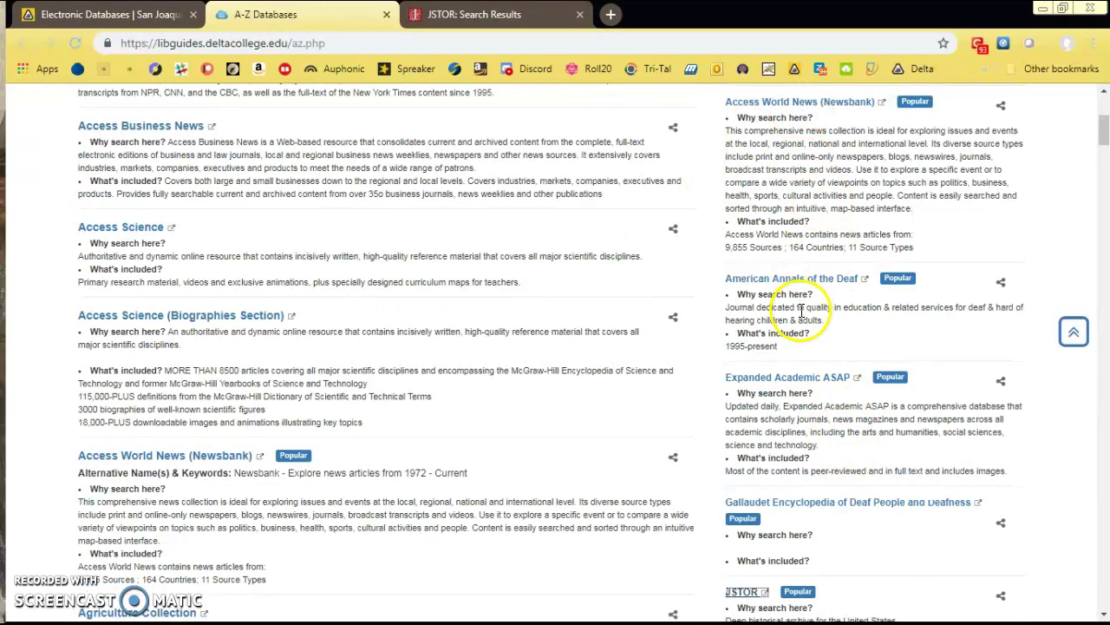
{"action": "scroll", "coordinate": [793, 315], "scroll_direction": "up", "scroll_amount": 4}
{"action": "scroll", "coordinate": [800, 390], "scroll_direction": "down", "scroll_amount": 4}
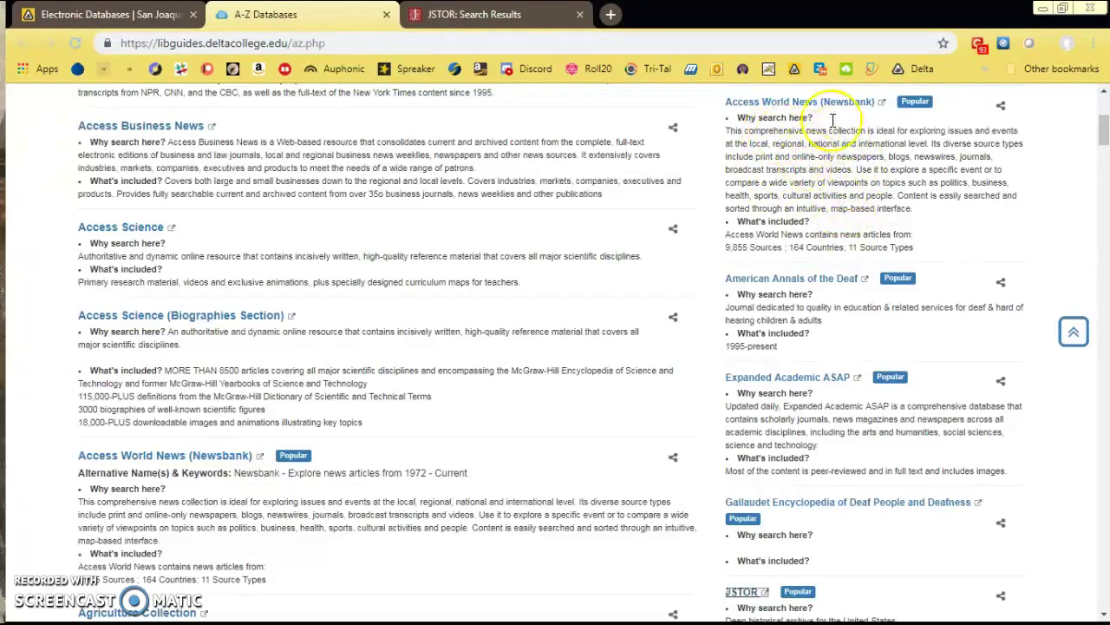
{"action": "scroll", "coordinate": [829, 195], "scroll_direction": "up", "scroll_amount": 2}
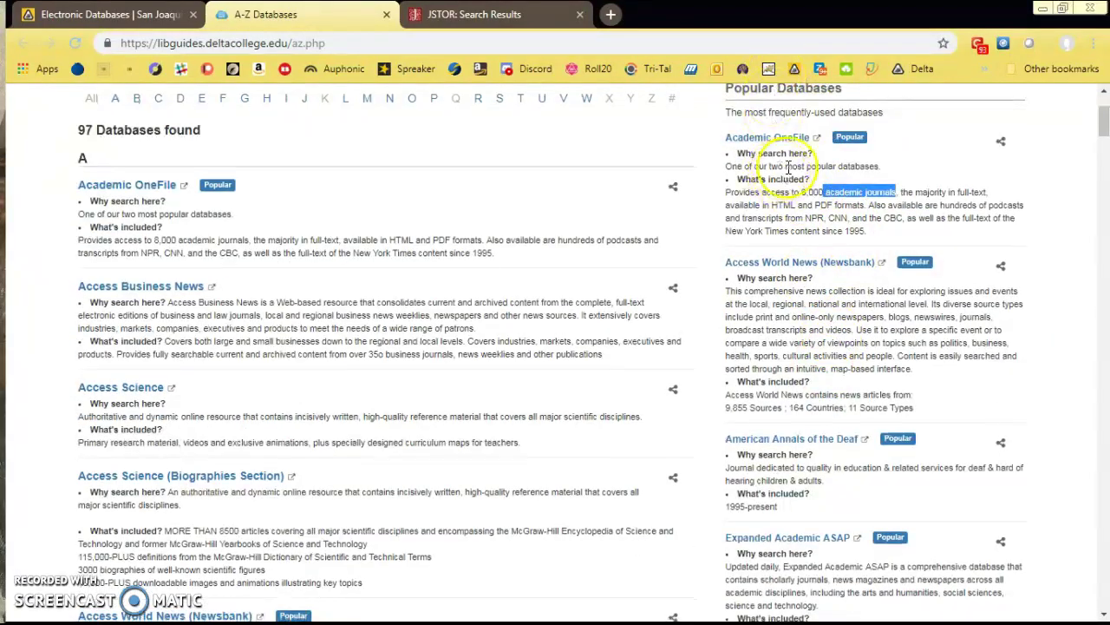
{"action": "scroll", "coordinate": [788, 186], "scroll_direction": "down", "scroll_amount": 3}
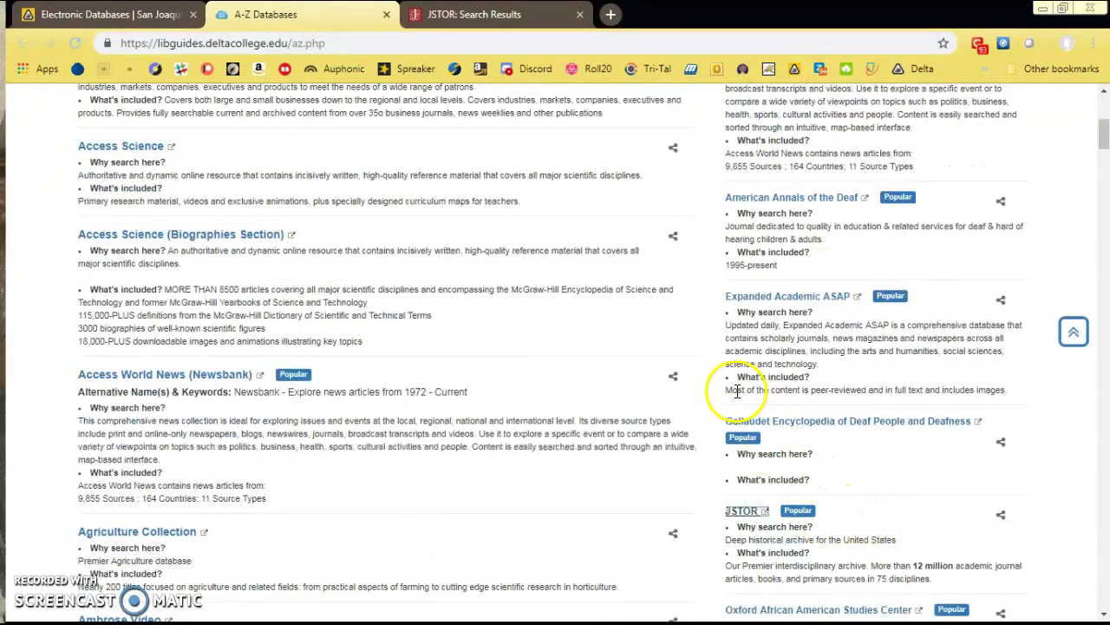